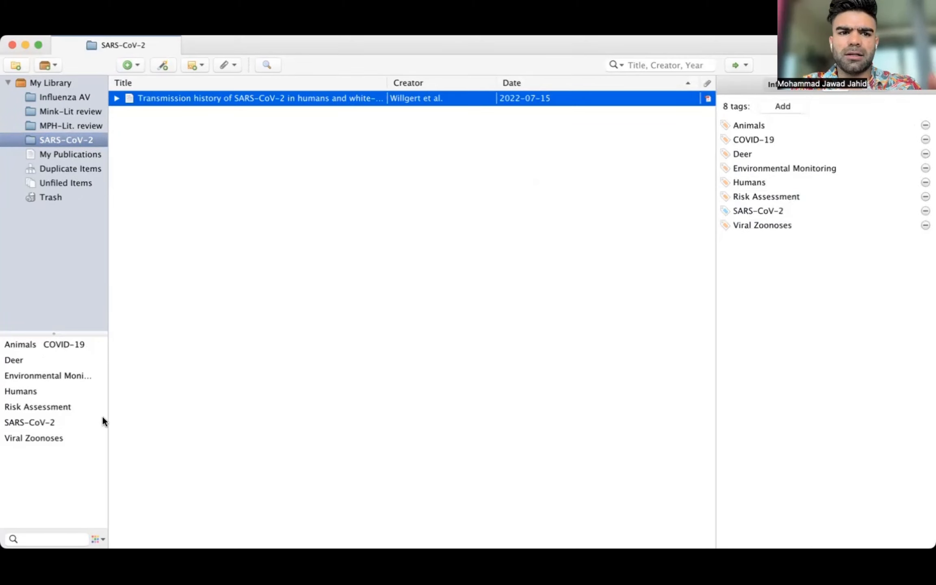
click(45, 535)
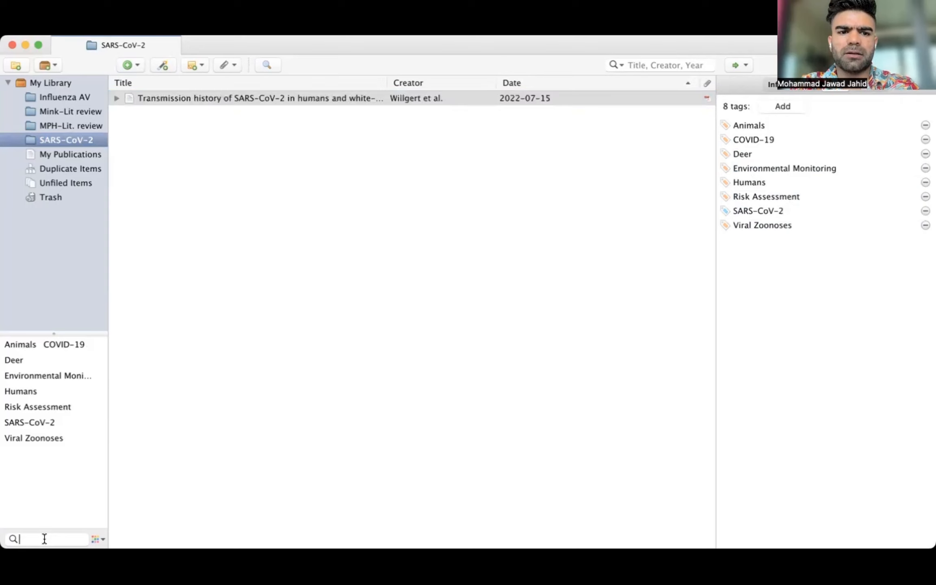
click(31, 423)
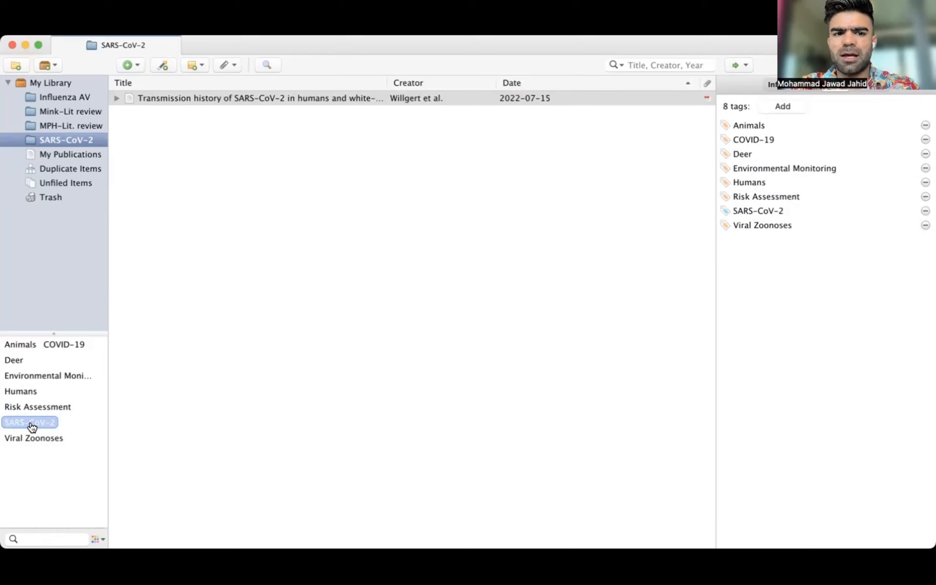
click(31, 423)
click(32, 424)
click(32, 424)
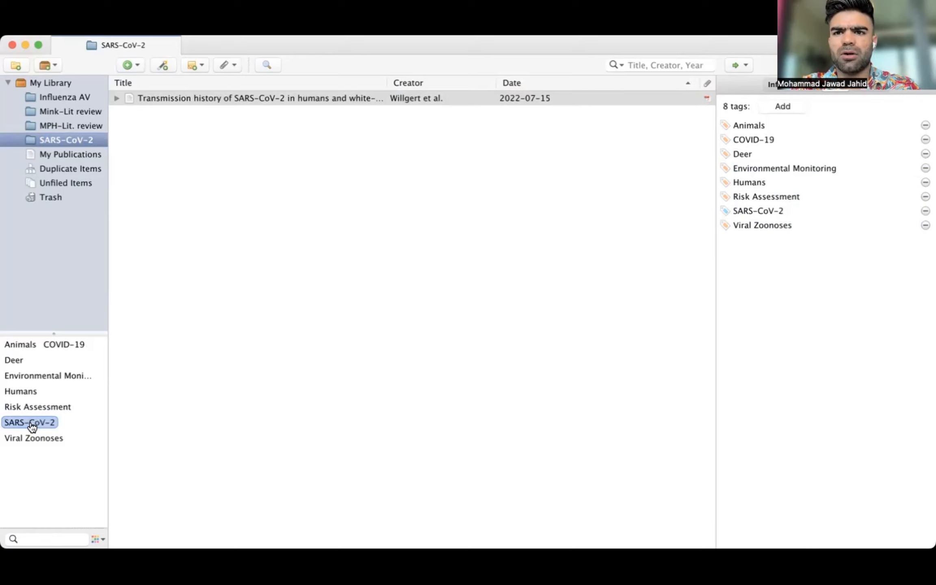
click(30, 540)
text(SAR)
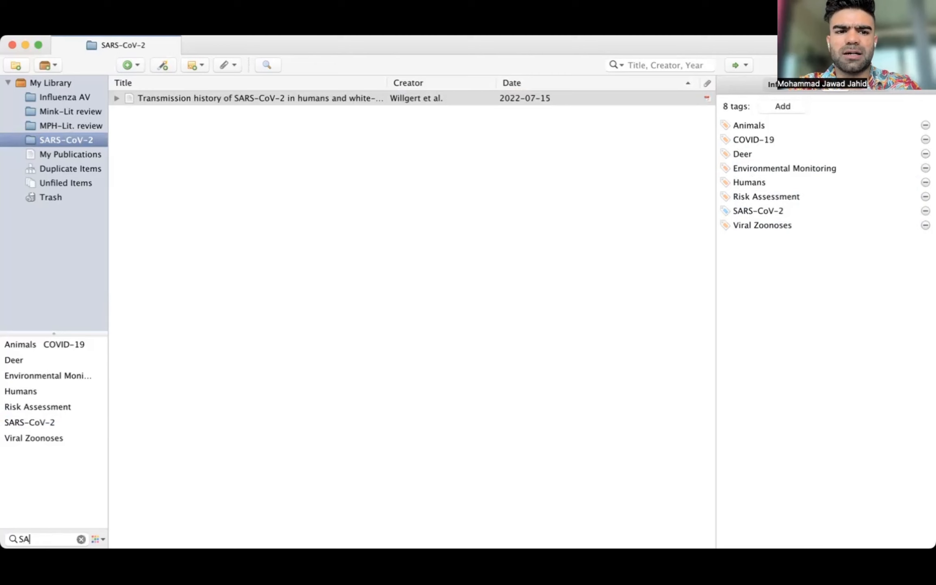
key(BackSpace)
key(BackSpace)
key(BackSpace)
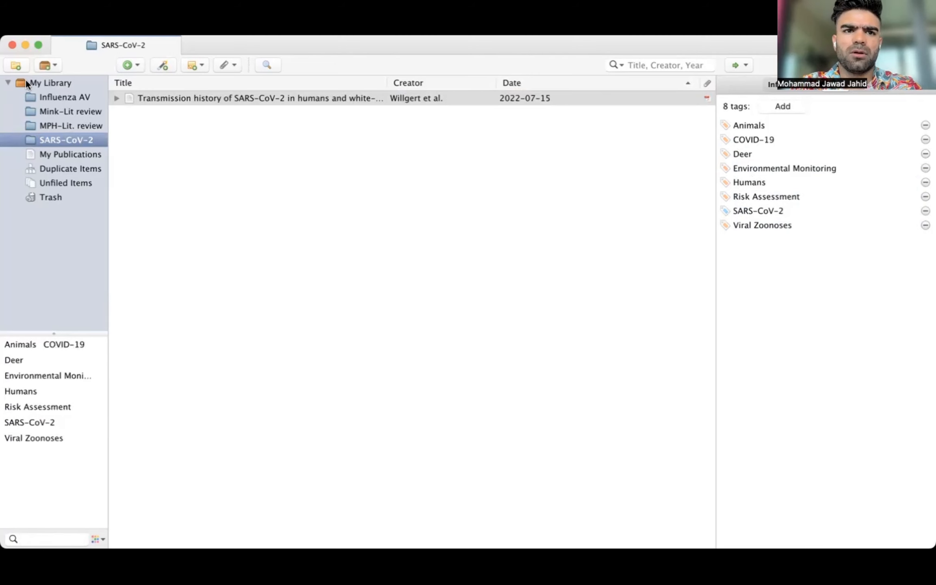
Filter the Mink-Lit review collection by the SARS-CoV2 tag, found with the tag search "SARS", and clear the tag search
click(68, 108)
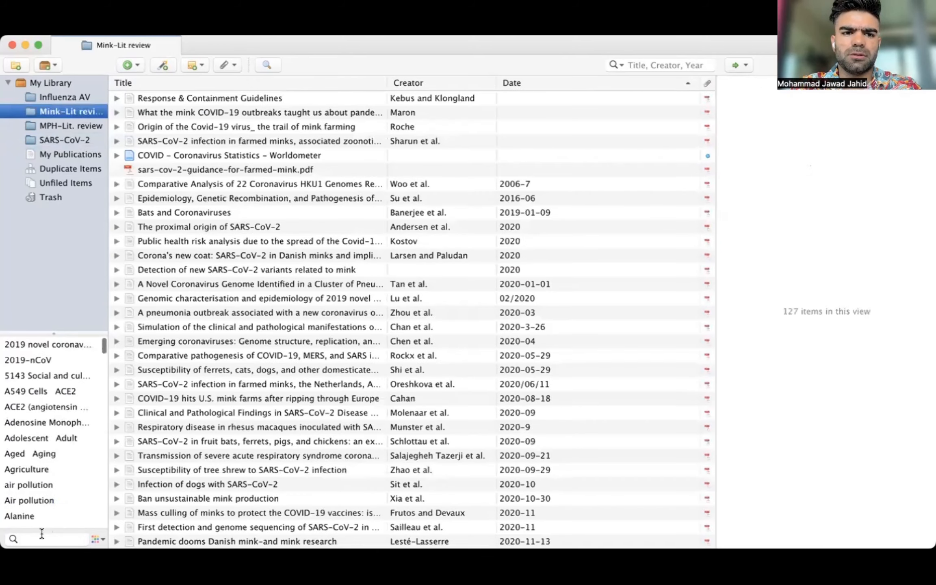
text(SARS)
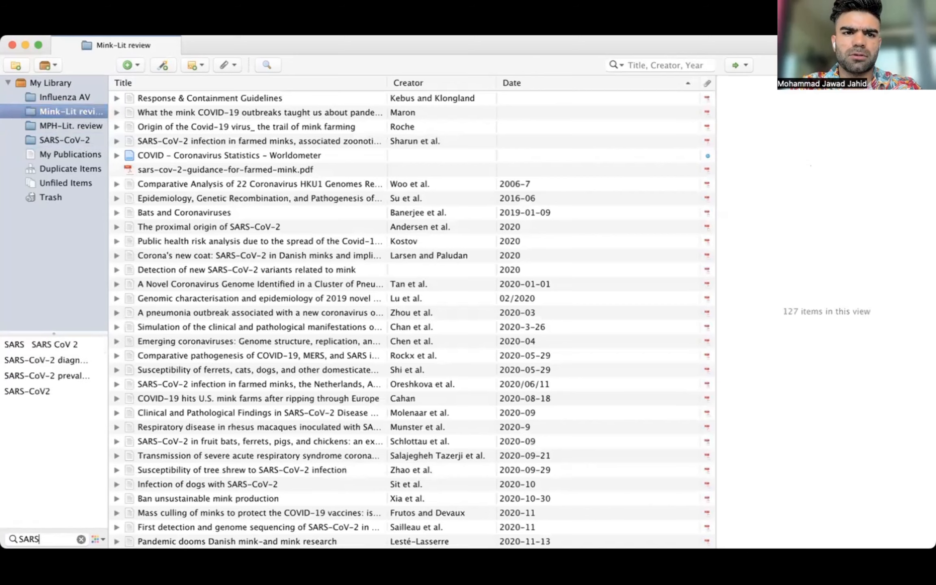
click(55, 390)
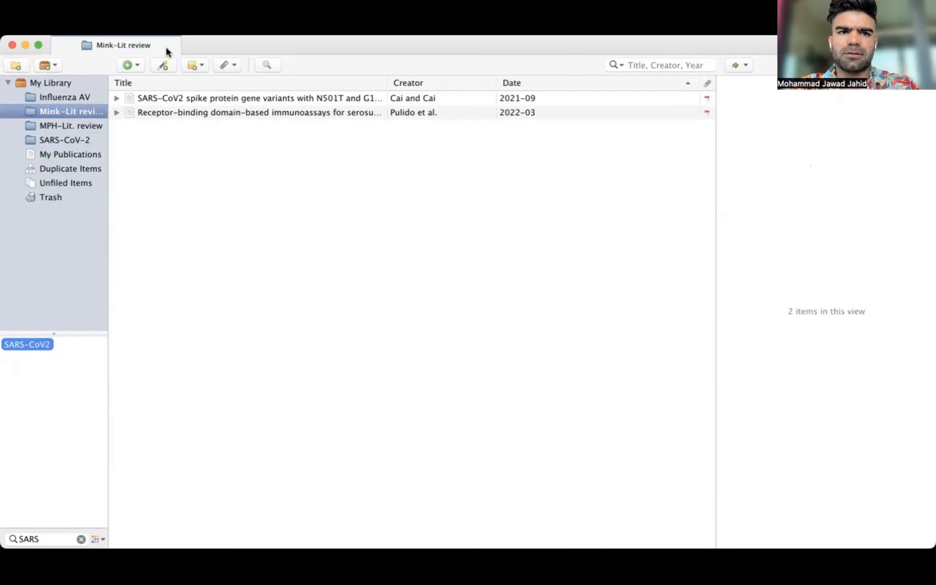
click(81, 539)
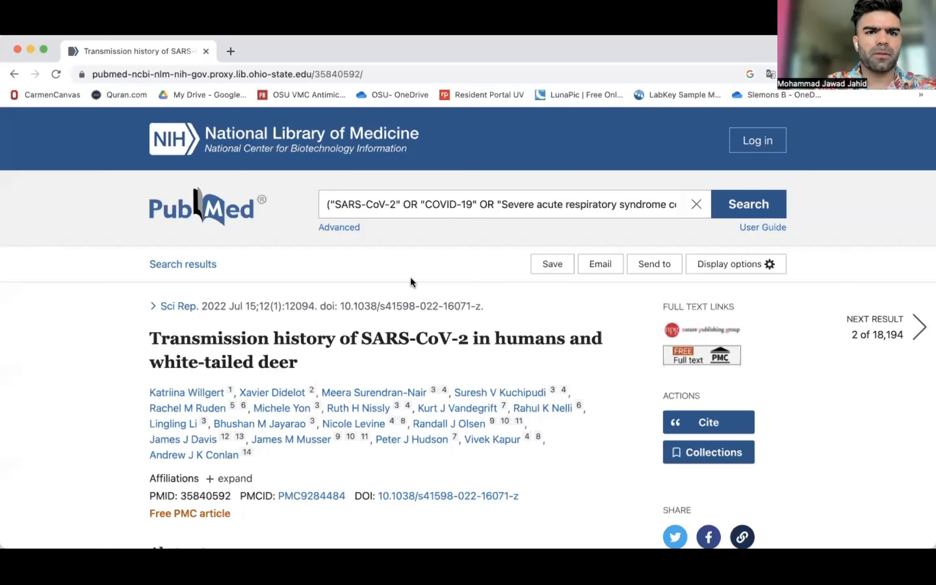
From the PubMed results in the browser, open "Multiple Introductions of SARS-CoV-2 Alpha and Delta Variants into White-Tailed Deer in Pennsylvania" and save it to Zotero
click(13, 75)
scroll(313, 272, down, 7)
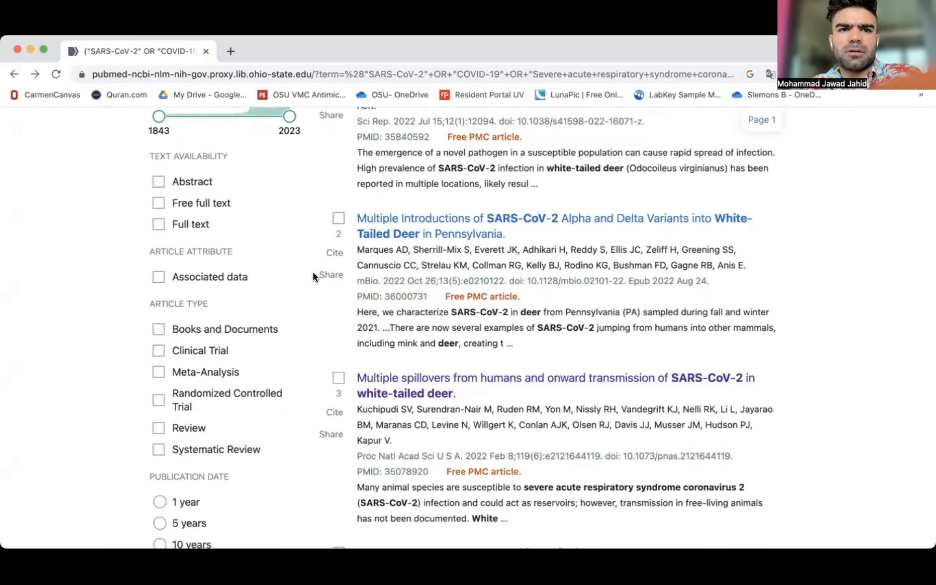
click(495, 229)
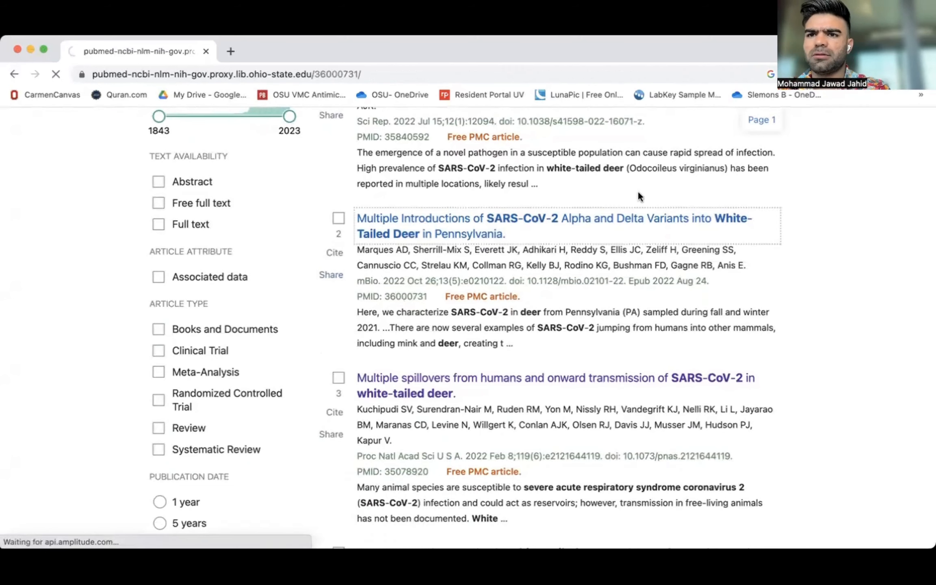
click(839, 75)
Return to the search results, open "SARS-CoV-2 Neutralizing Antibodies in White-Tailed Deer from Texas" and save it to Zotero
click(14, 74)
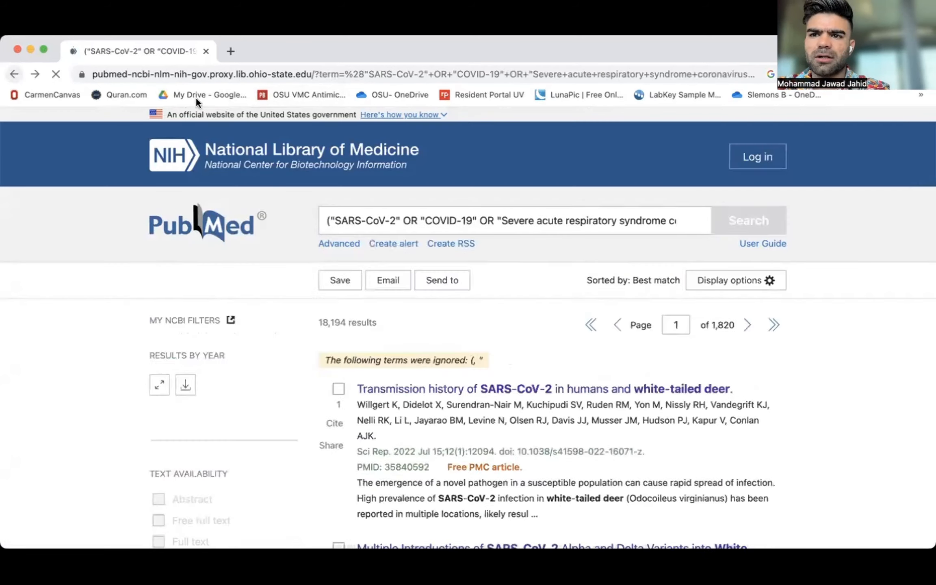
scroll(449, 348, down, 10)
click(544, 168)
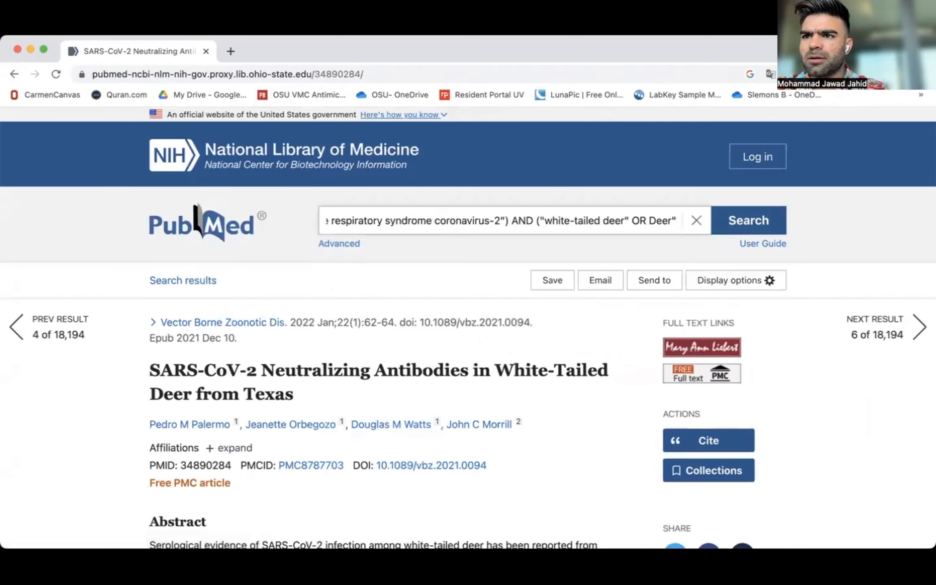
click(839, 74)
Return to the search results, open "SARS-CoV-2 exposure in wild white-tailed deer (Odocoileus virginianus)" and save it to Zotero
click(14, 74)
scroll(413, 340, down, 5)
click(425, 322)
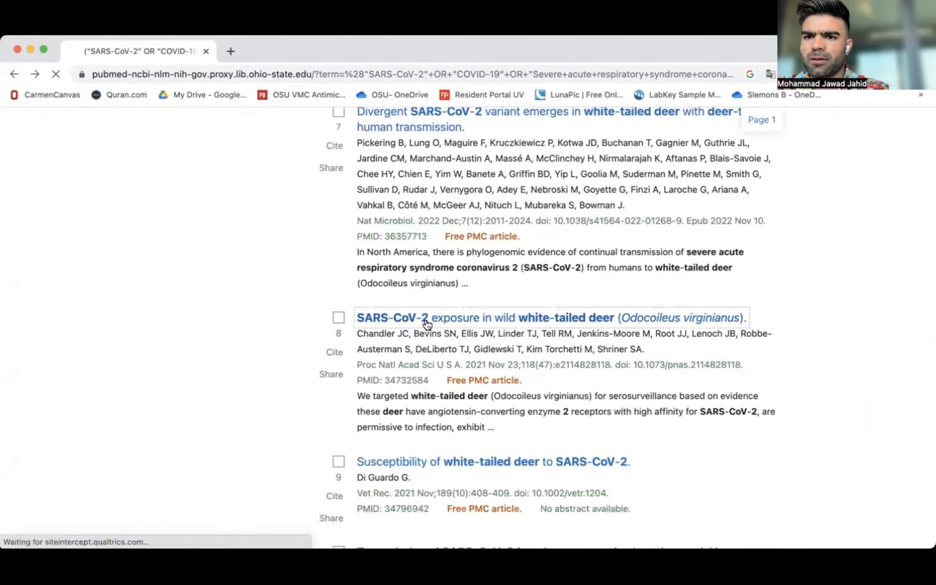
click(839, 74)
From page 2 of the search results, open "Screening of wild deer populations for exposure to SARS-CoV-2 in the United Kingdom" and save it to Mink-Lit review
click(14, 75)
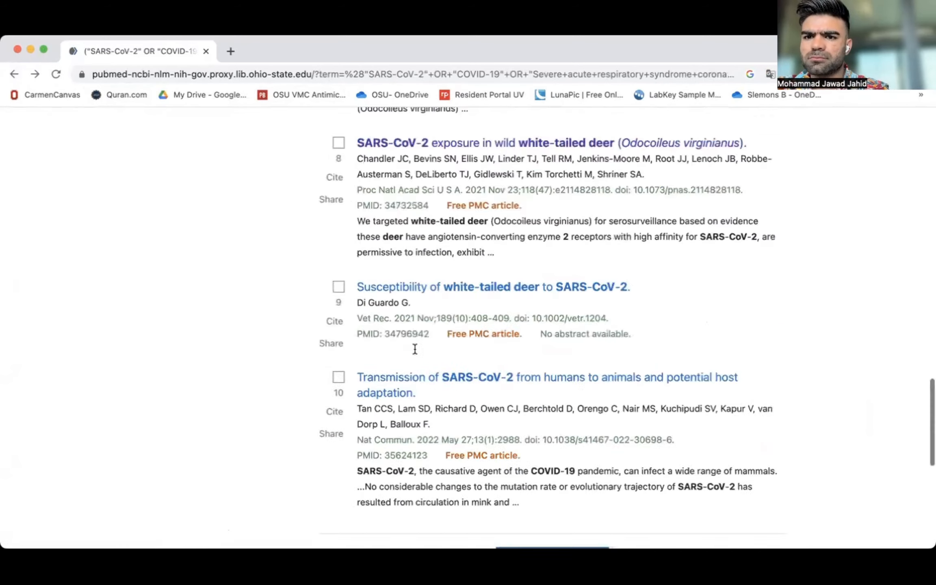
scroll(452, 352, down, 3)
click(529, 396)
scroll(529, 396, down, 10)
click(428, 343)
click(839, 74)
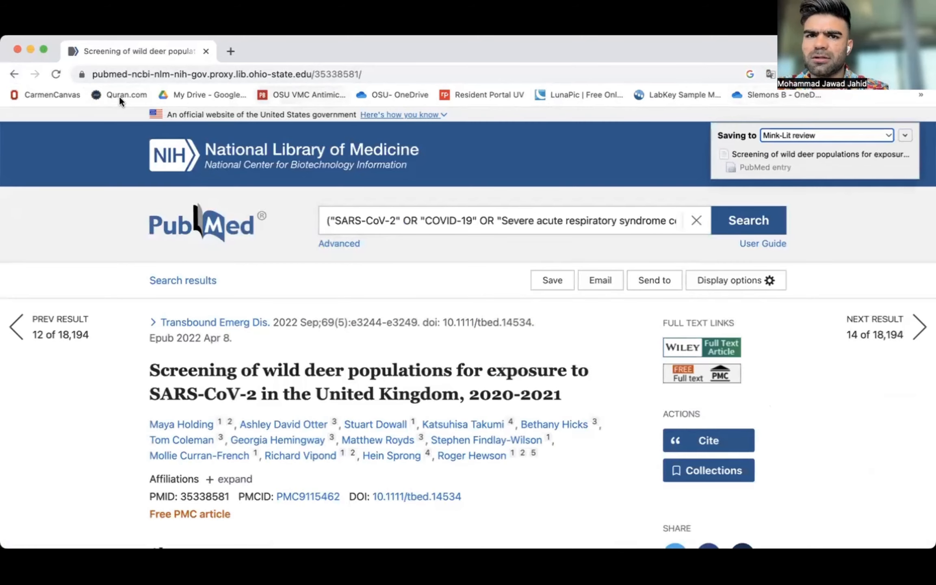
Save "Absence of SARS-CoV-2 in a captive white-tailed deer population in Alabama, USA" to Mink-Lit review and return to the results
click(15, 74)
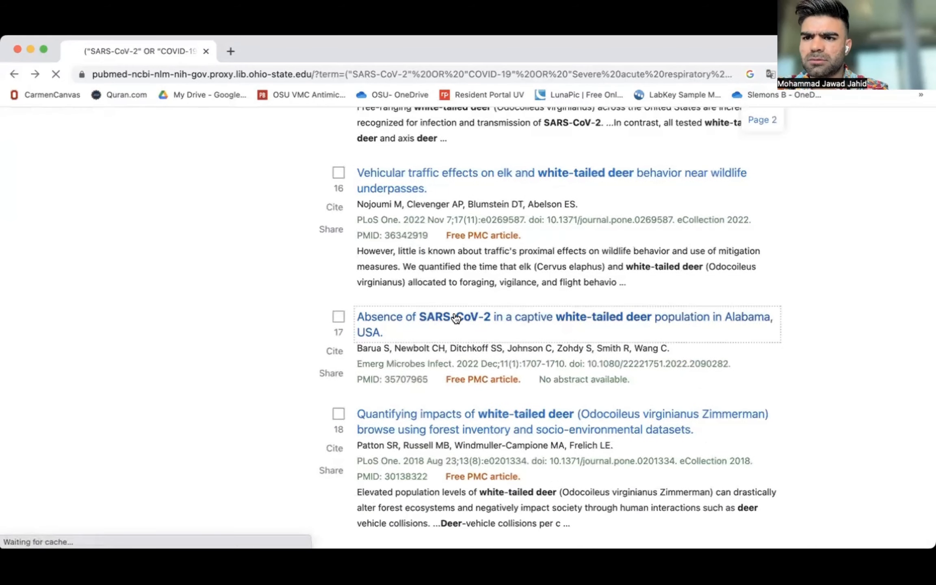
click(463, 380)
click(839, 75)
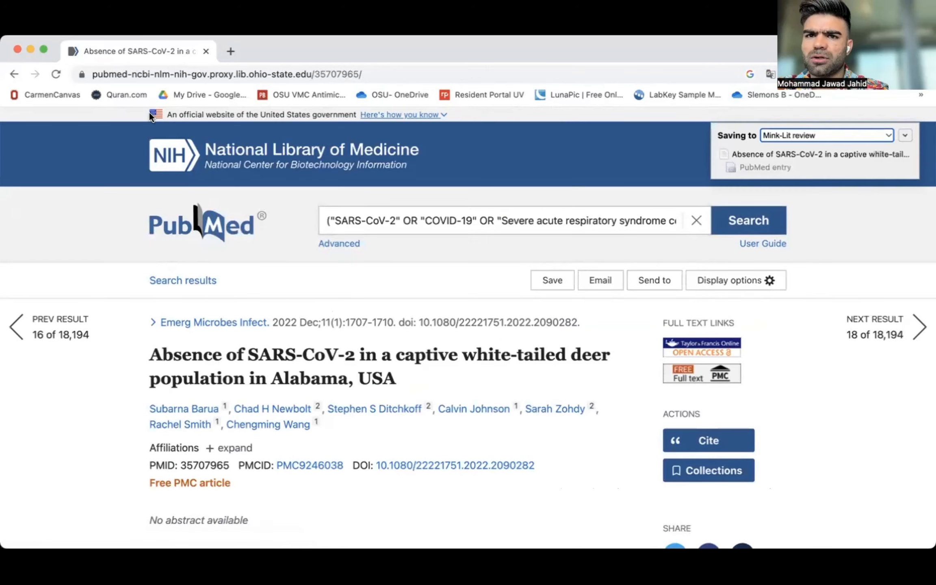
click(14, 76)
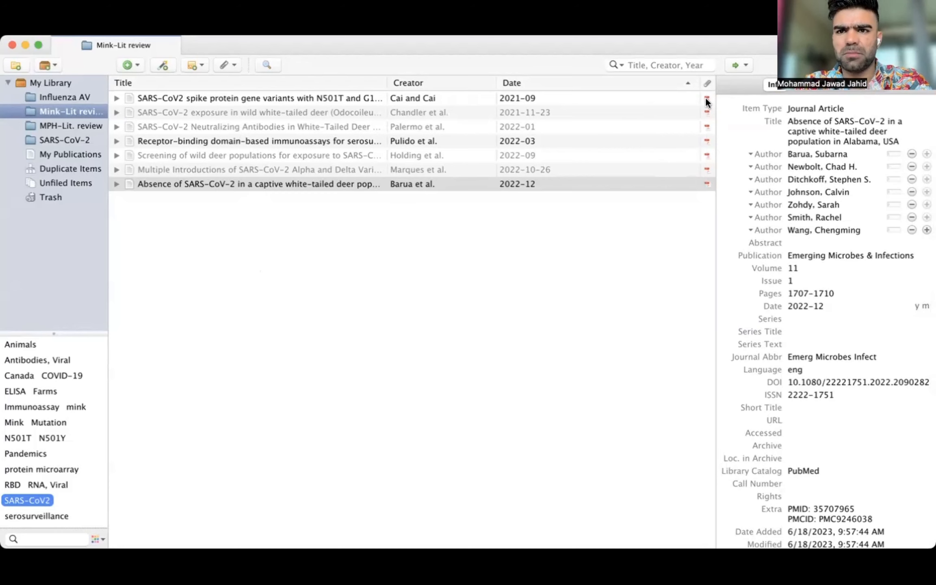
In Zotero, review the details of the two SARS-CoV2-tagged articles and read the abstract in the spike protein gene variants PDF
click(255, 102)
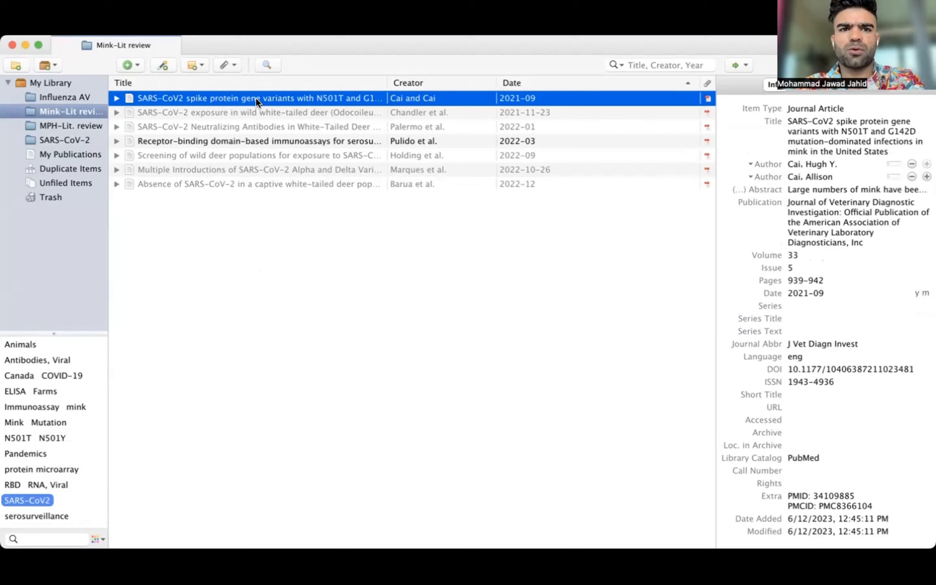
click(247, 140)
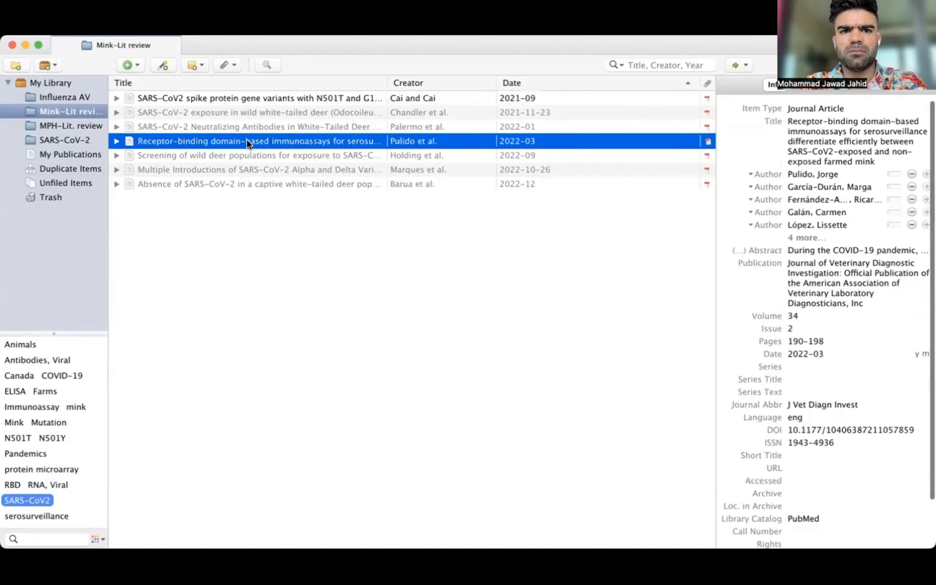
click(252, 98)
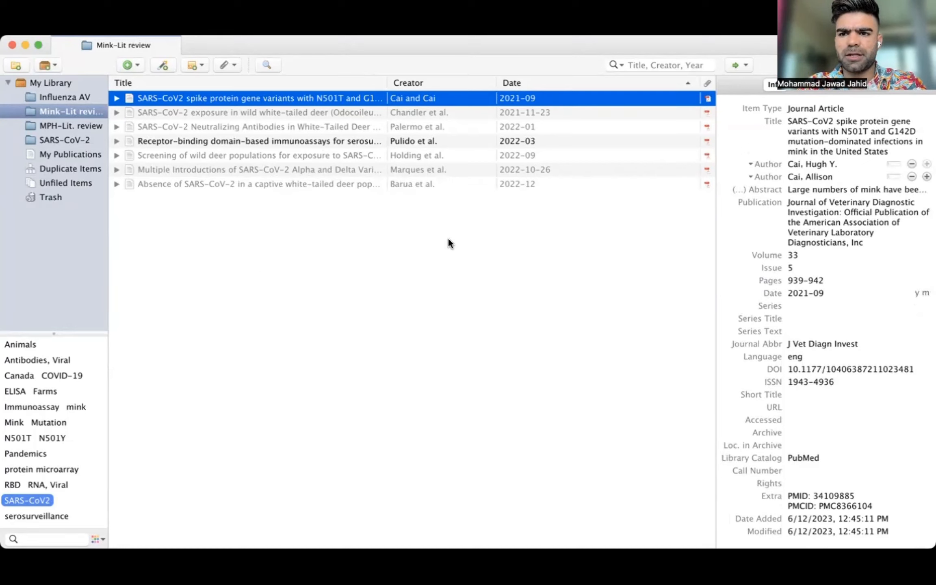
double_click(247, 98)
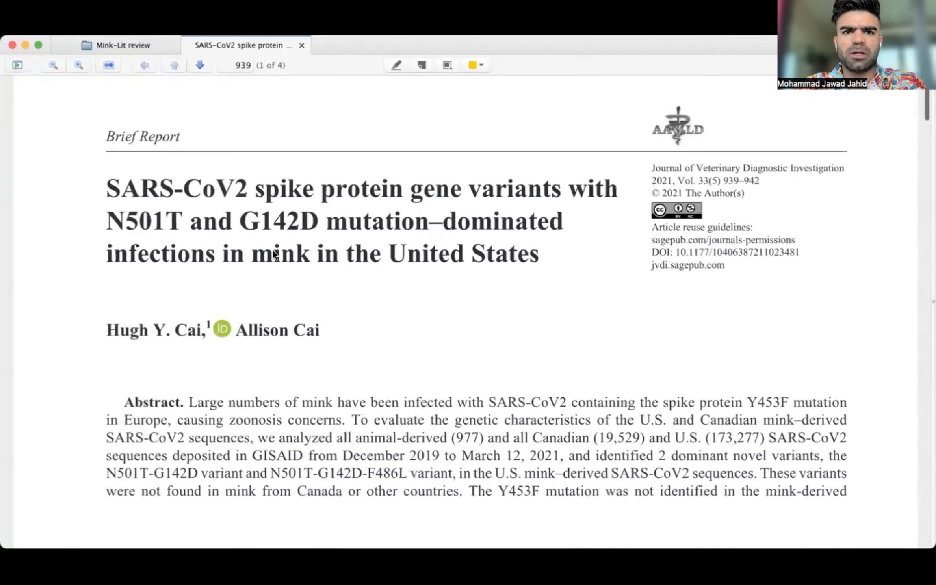
scroll(272, 254, down, 8)
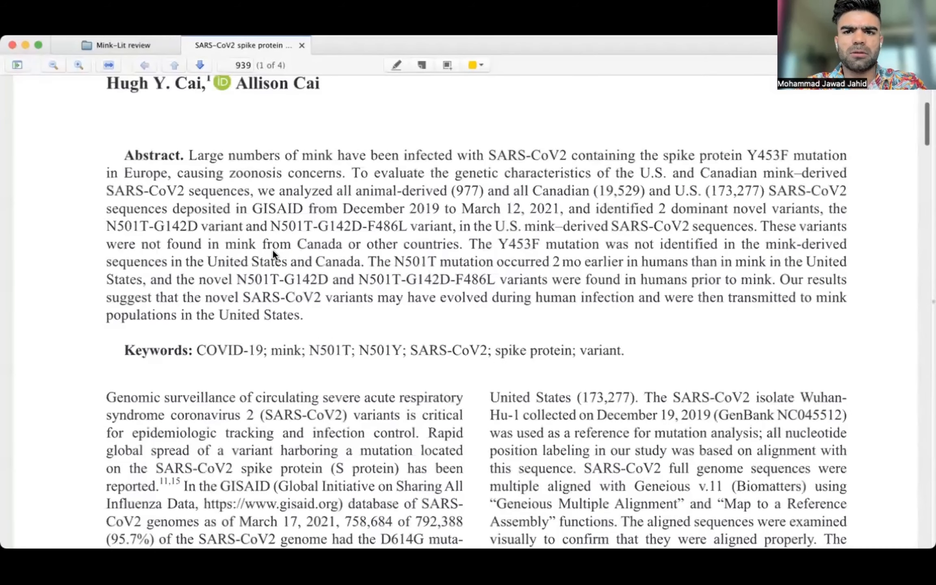
click(301, 45)
Open the PDF of the receptor-binding domain-based immunoassays article, skim its title and abstract, and close it
double_click(221, 141)
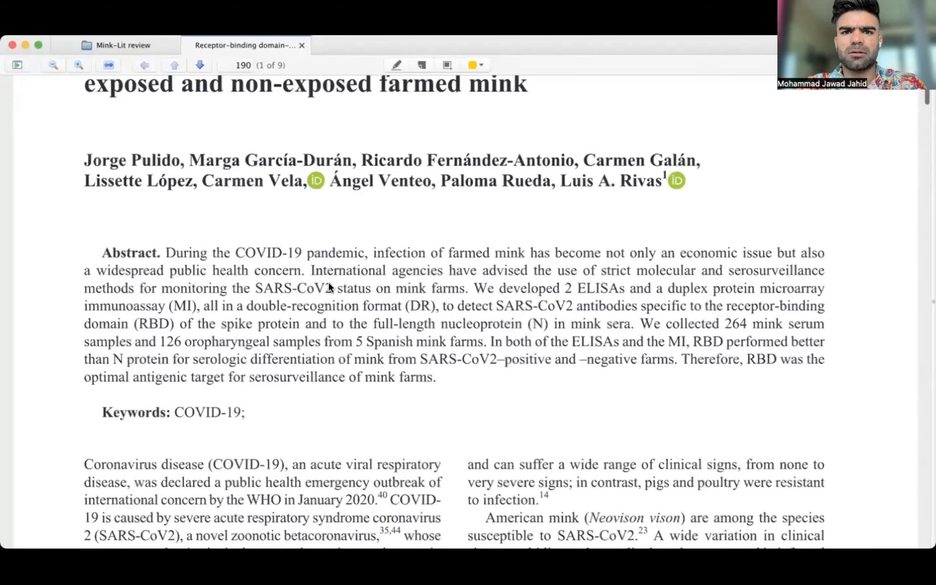
scroll(328, 283, down, 15)
scroll(329, 283, up, 20)
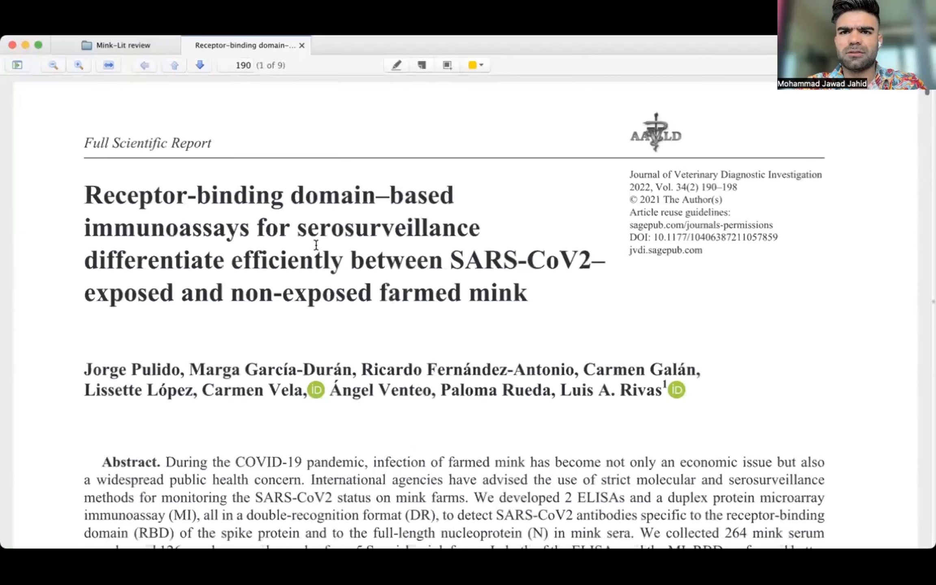
click(301, 46)
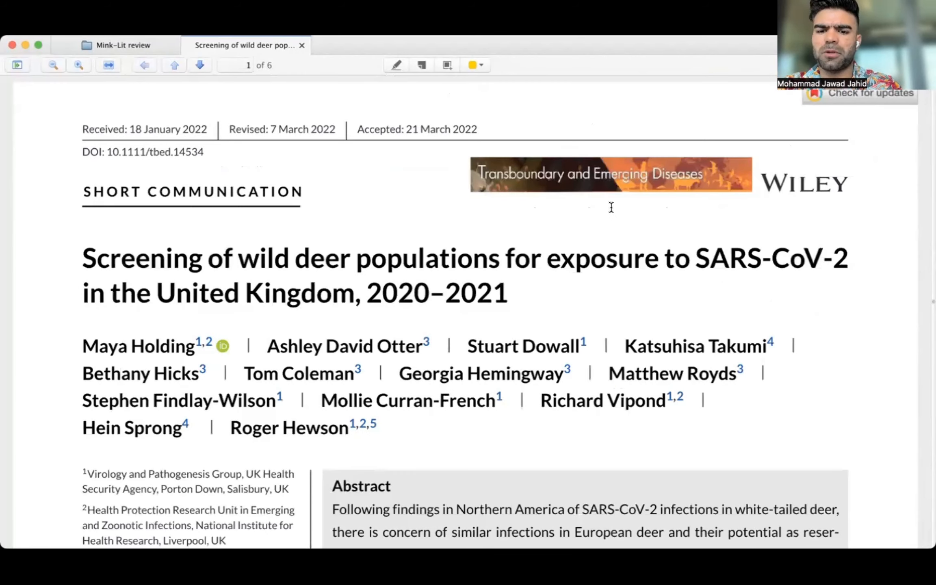
Find "DOI" in the wild deer screening PDF and copy the DOI 10.3390/microorganisms9040868 from its reference list
scroll(464, 327, down, 20)
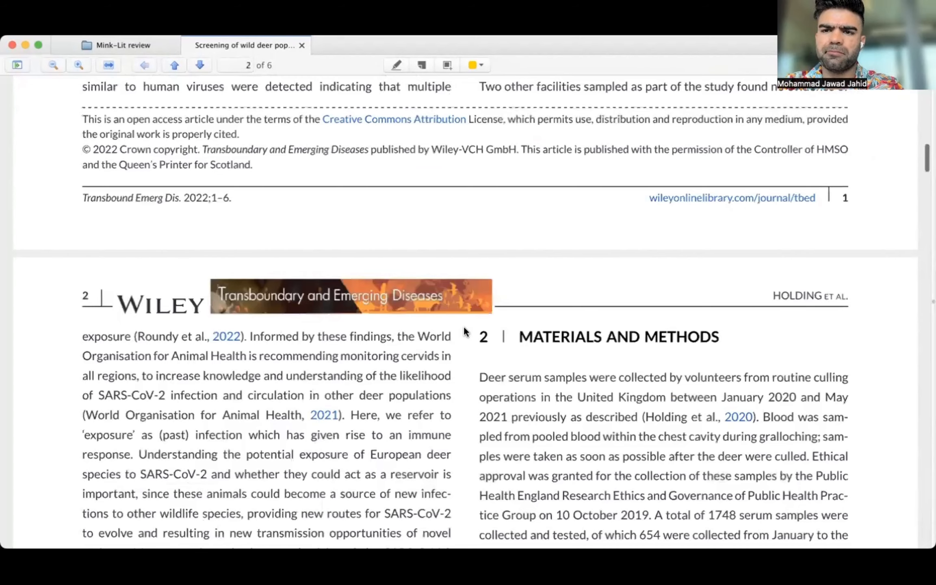
key(super+f)
text(DOI)
key(Return)
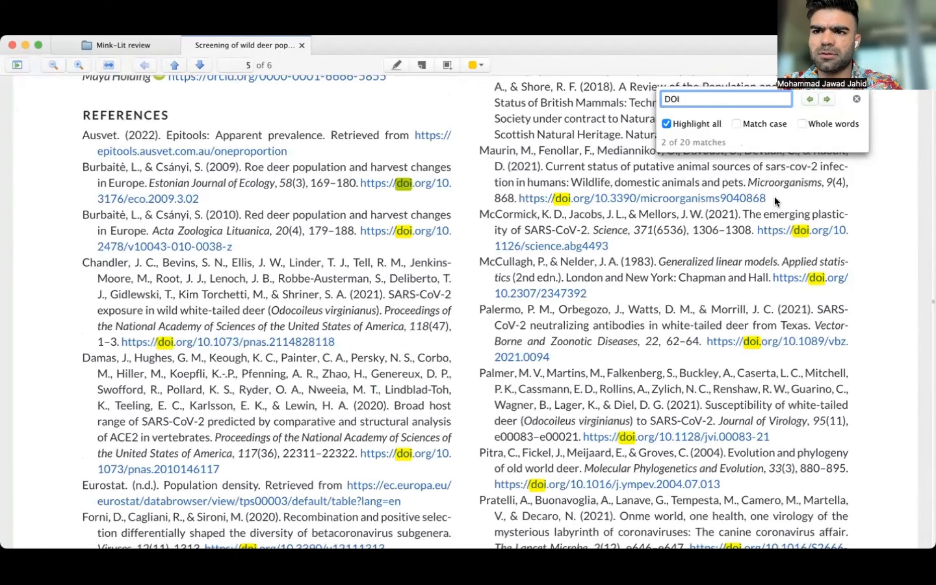
drag(774, 197, 519, 199)
click(788, 200)
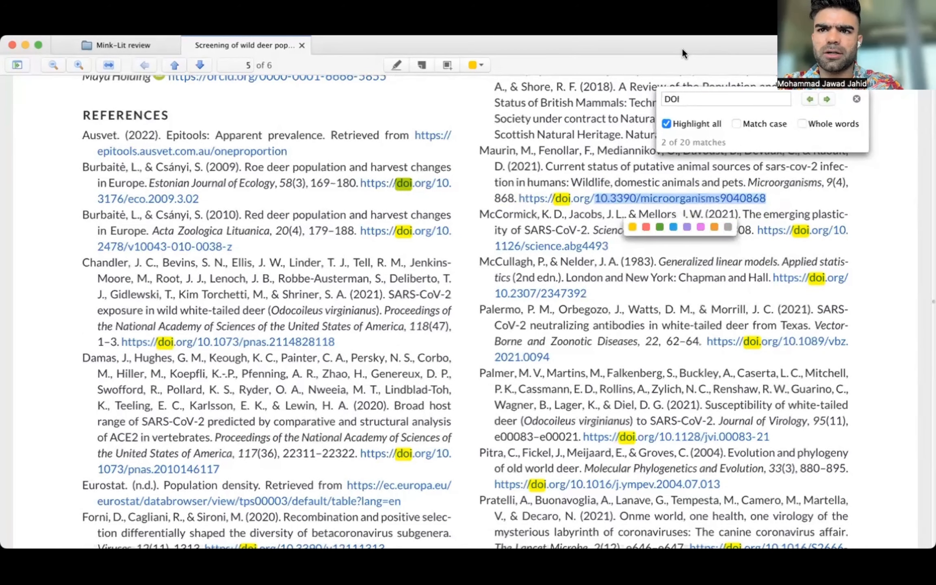
Add the article with DOI 10.3390/microorganisms9040868 to the Mink-Lit review collection by its identifier and check its details
click(114, 45)
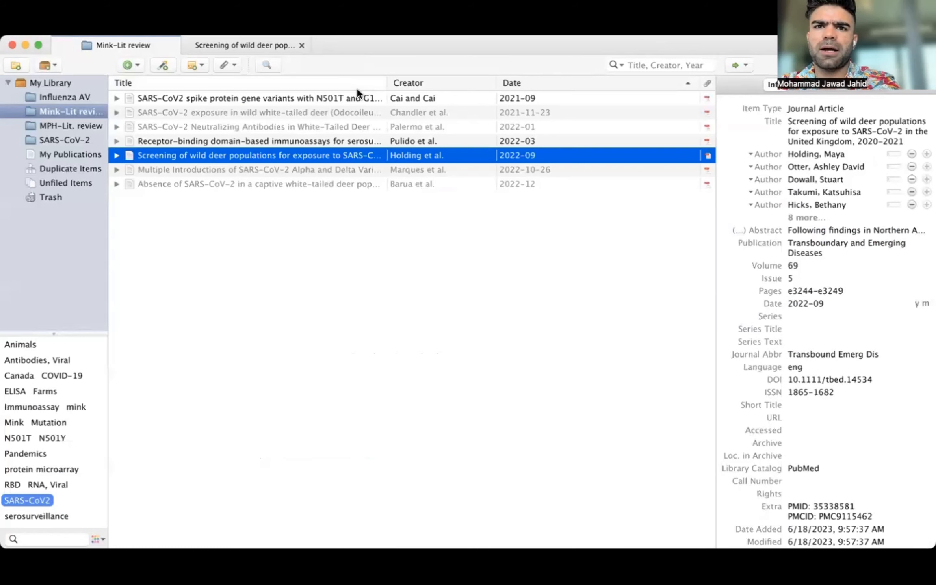
click(163, 65)
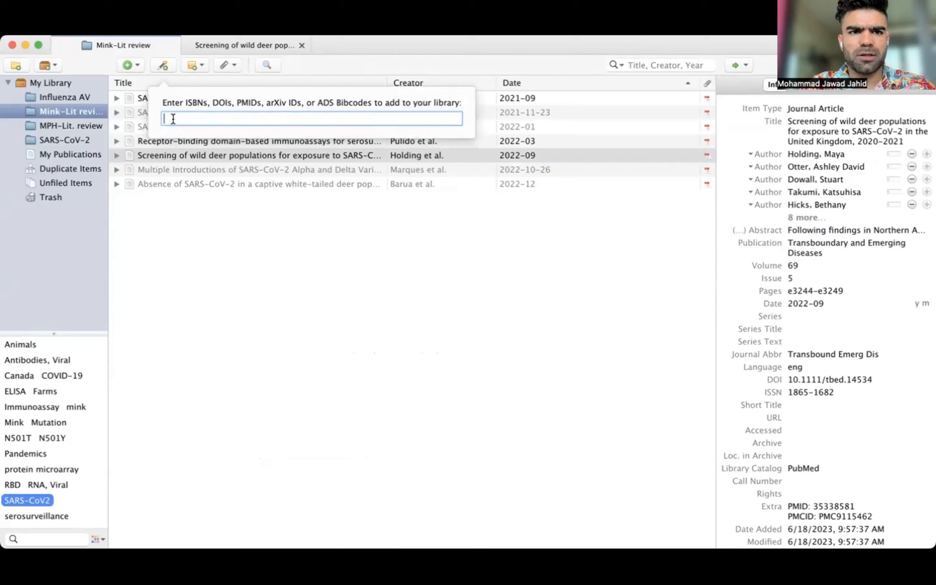
text(10.3390/microorganisms9040868)
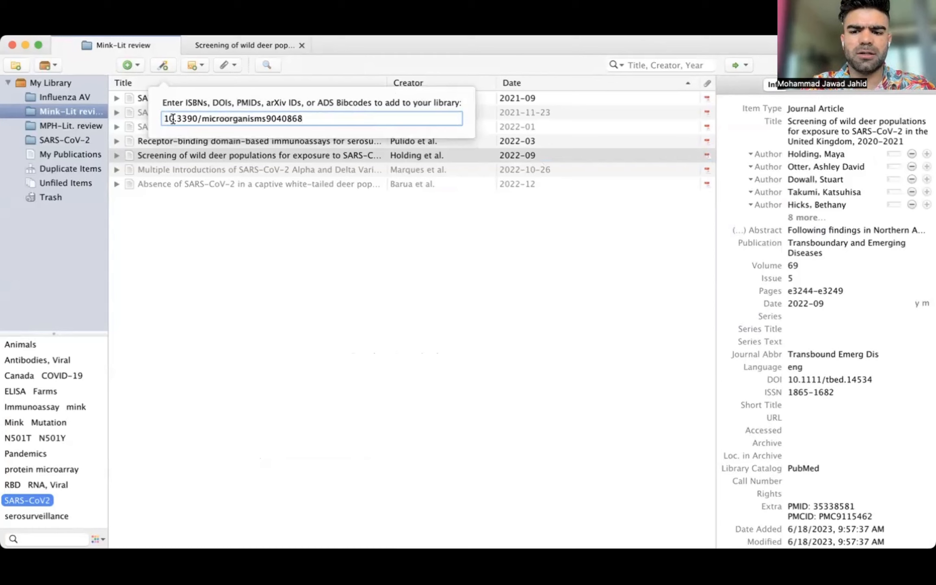
key(Return)
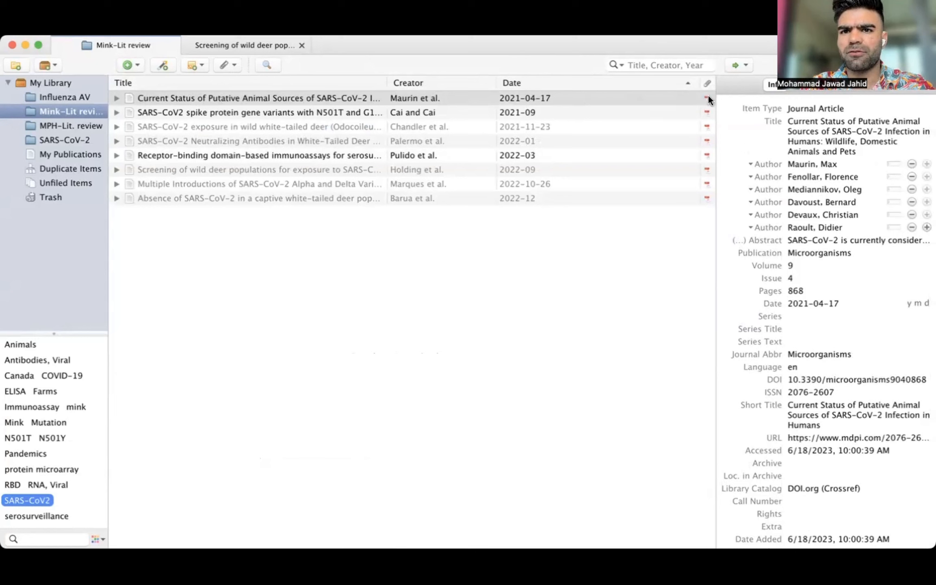
click(854, 244)
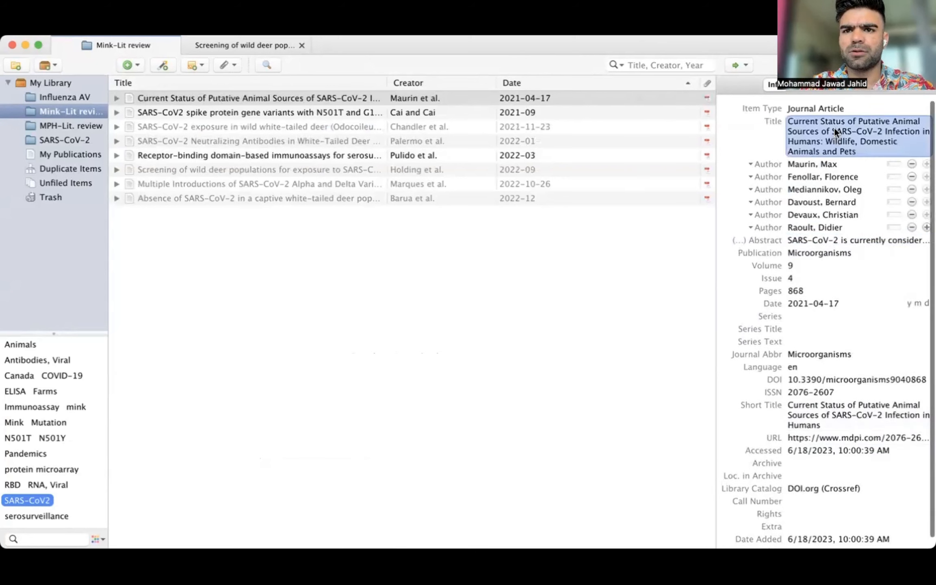
Open the PDF of the article on putative animal sources of SARS-CoV-2, skim its abstract, and close it
click(813, 163)
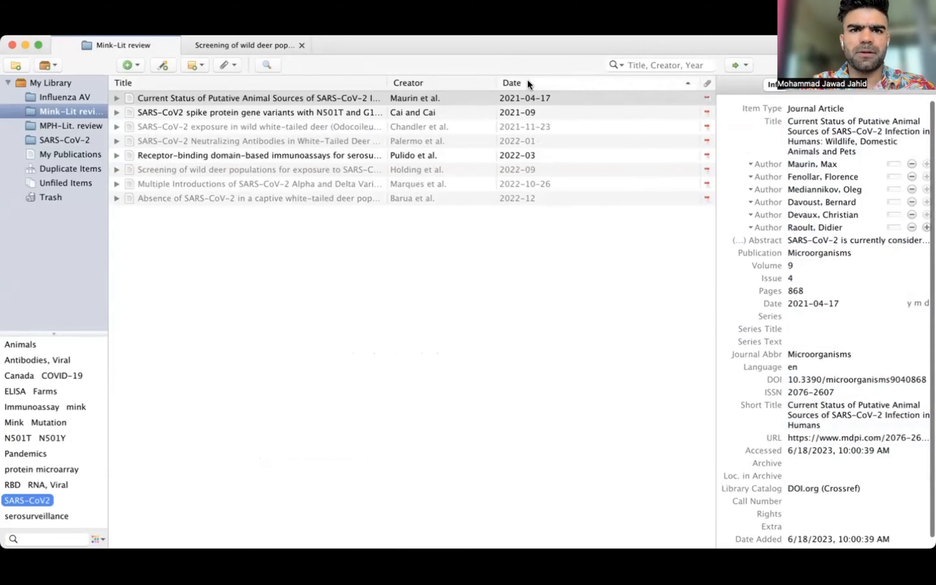
double_click(334, 96)
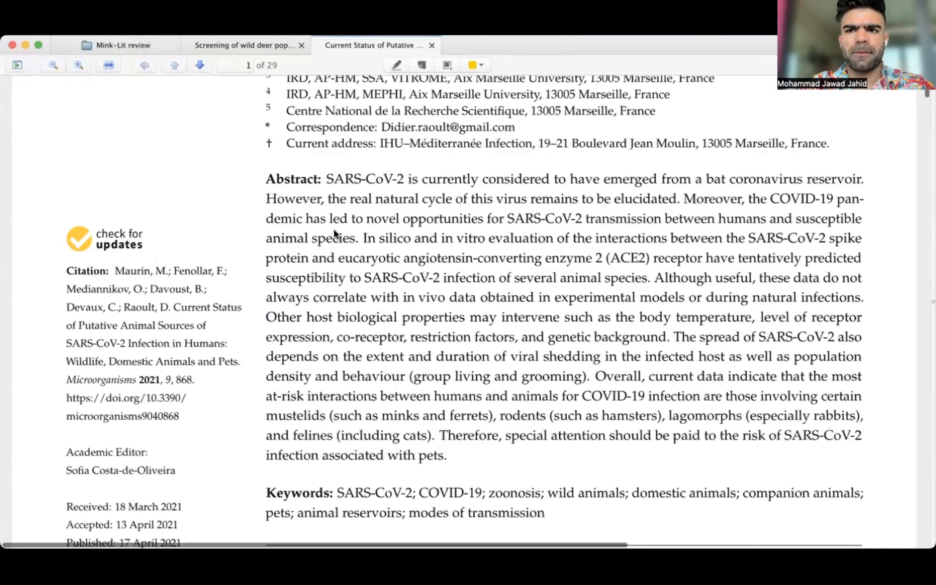
scroll(334, 229, up, 10)
click(431, 45)
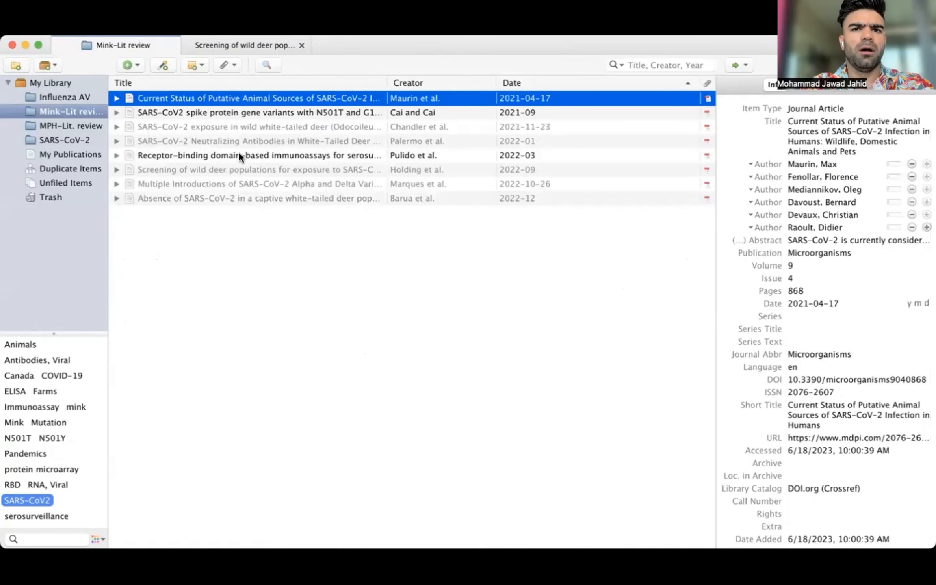
right_click(217, 98)
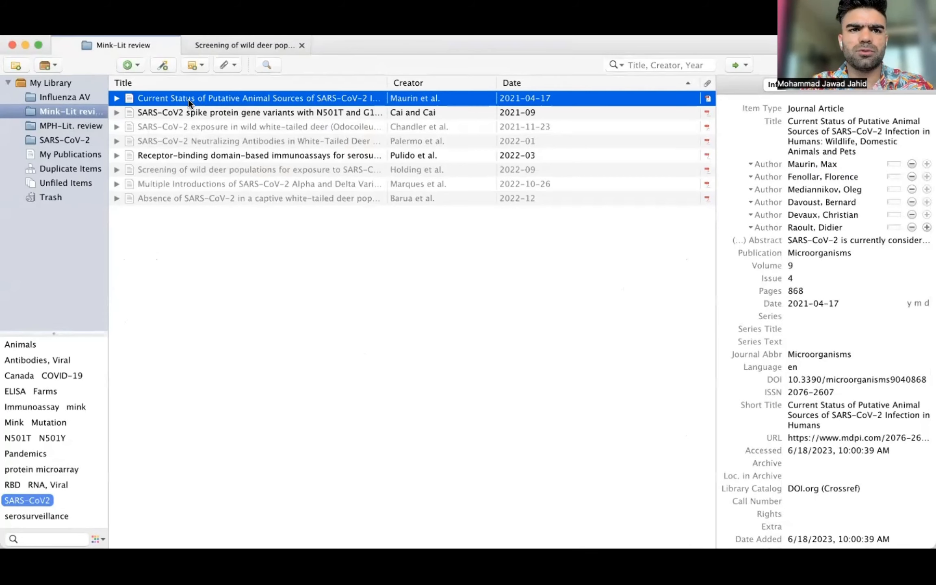
drag(63, 119, 66, 123)
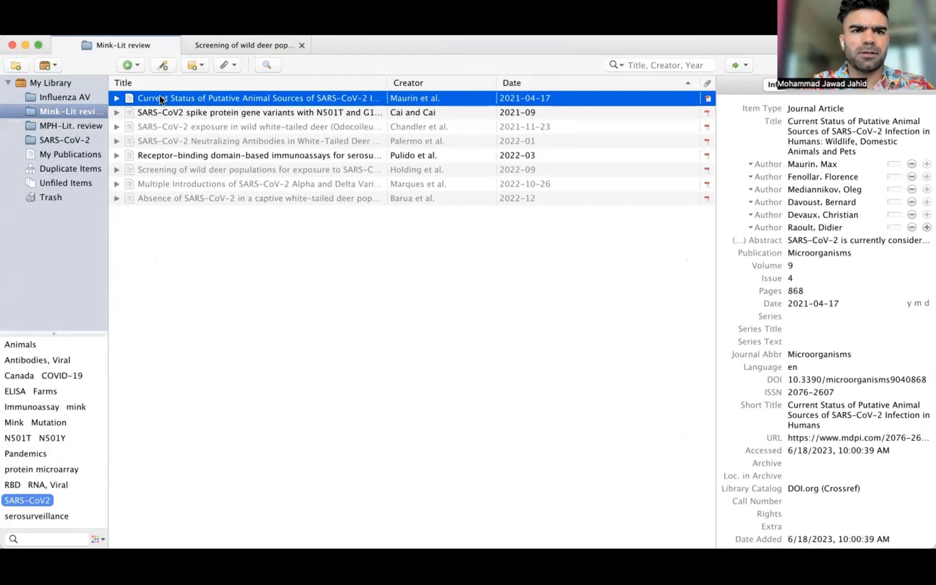
drag(47, 126, 48, 126)
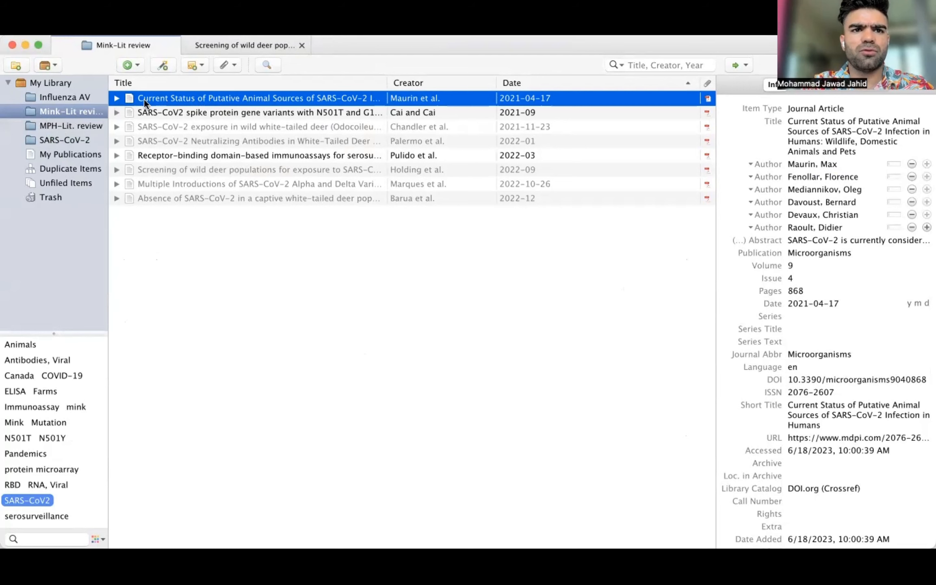
right_click(158, 97)
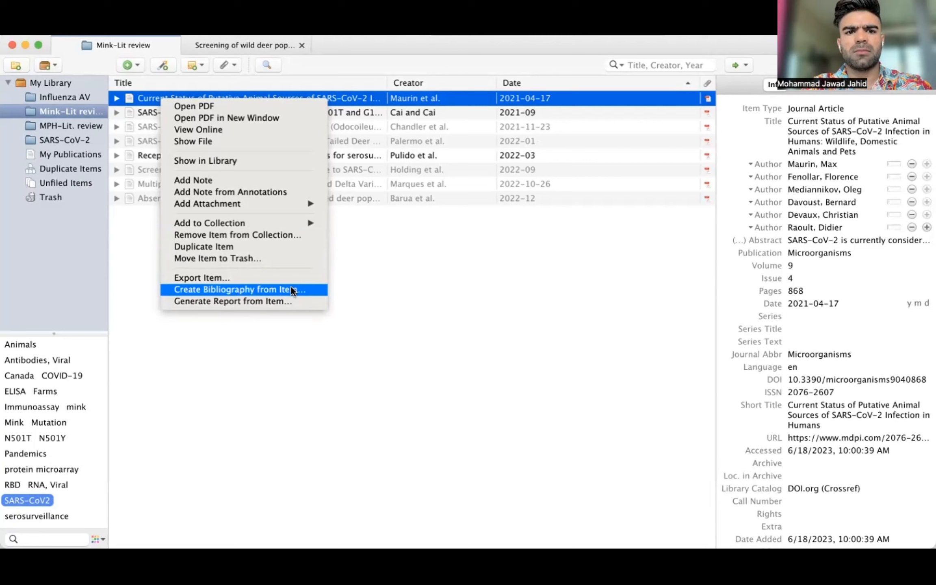
click(389, 228)
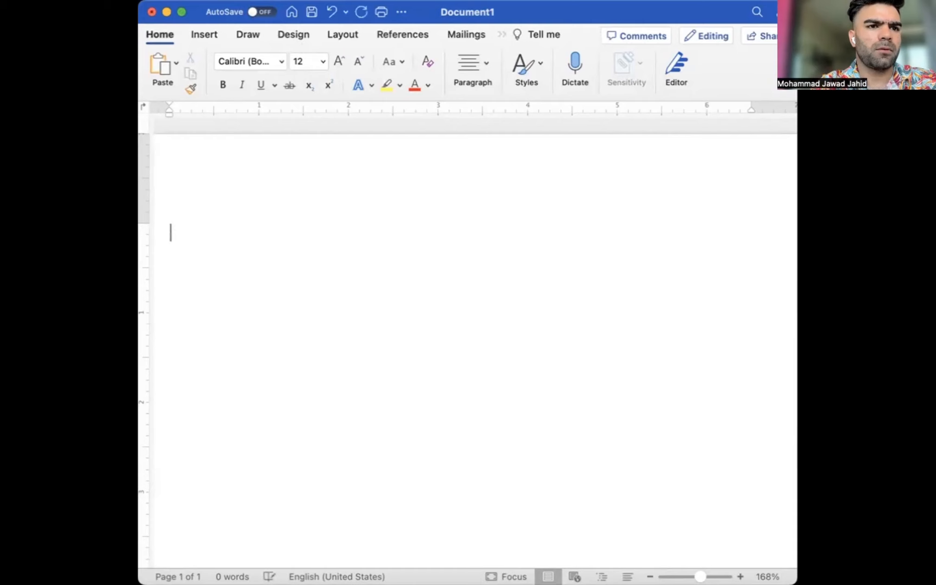
In a blank Word document, write "Bats and pangolins are assumed to be the main reservoir of SARS-CoV-2."
text(Bats and white t)
key(BackSpace)
key(BackSpace)
key(BackSpace)
key(BackSpace)
key(BackSpace)
key(BackSpace)
key(BackSpace)
text(pangolins are assumed to be the main reservoir of SARS-CoV-2.)
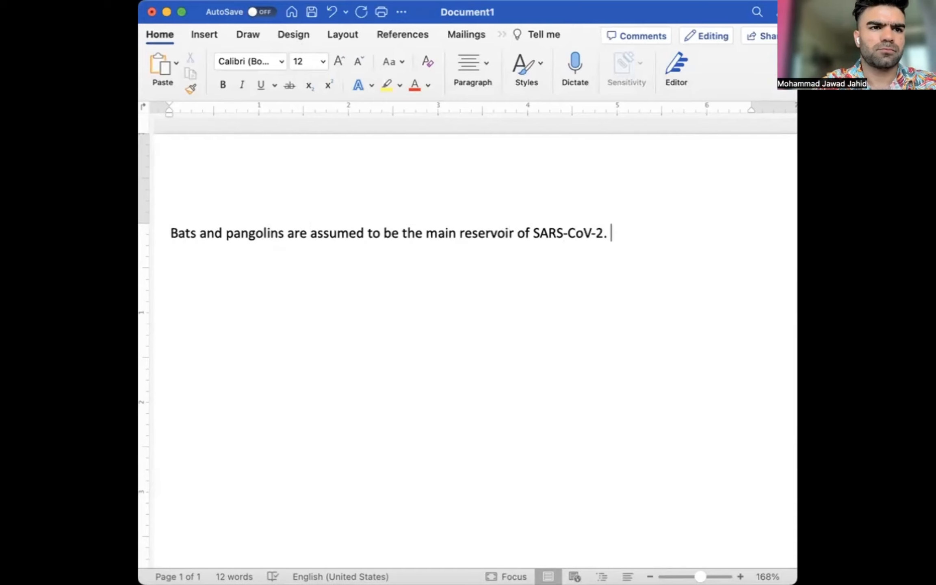
Copy the whole sentence and paste it repeatedly to fill the document with sample text
key(super+a)
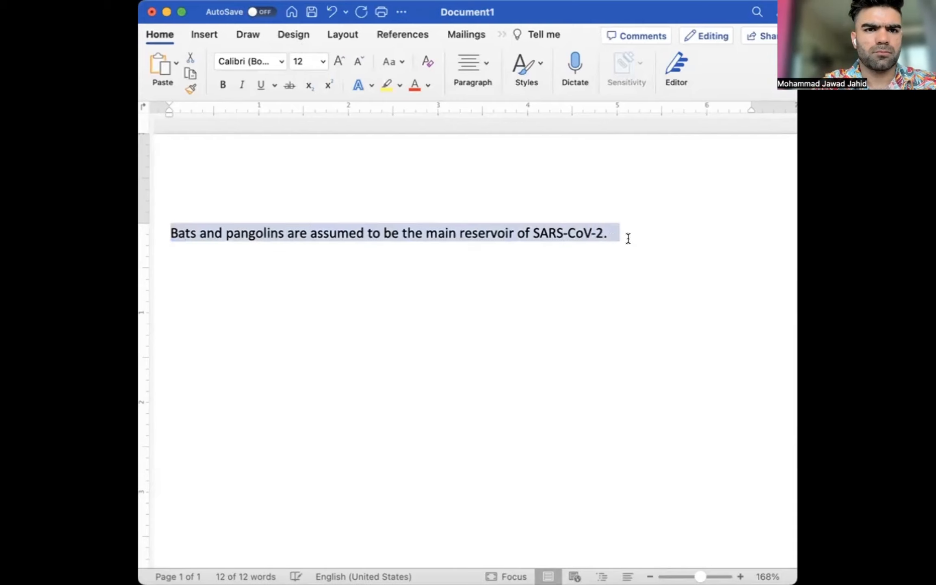
key(super+c)
key(super+v)
key(super+v)
key(super+v)
key(super+v)
key(super+v)
key(super+v)
key(super+v)
key(super+v)
key(super+v)
key(super+v)
key(super+v)
key(super+v)
key(super+v)
key(super+v)
key(BackSpace)
key(super+v)
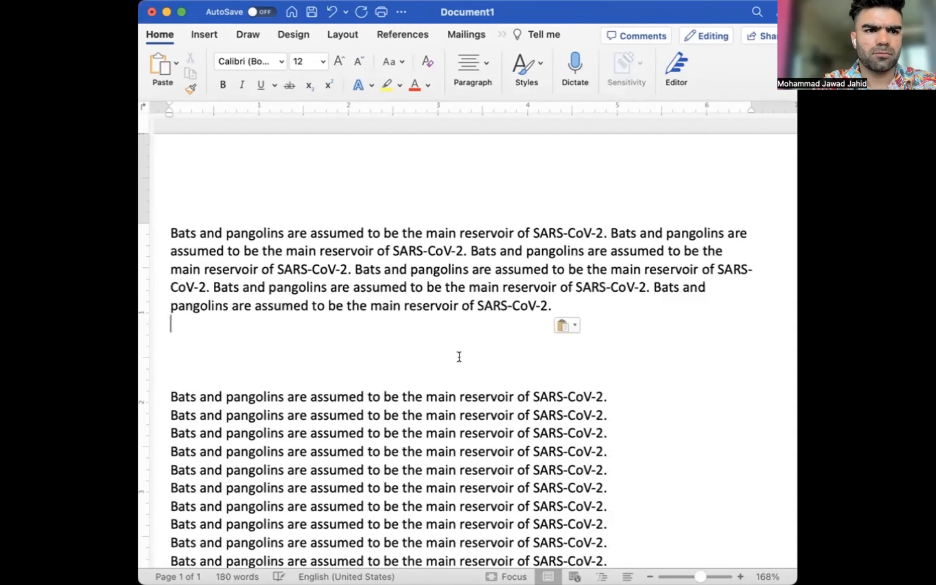
Remove the blank lines between the sample paragraph and the repeated single-line sentences below it
key(BackSpace)
key(Down)
key(BackSpace)
scroll(544, 324, down, 1)
scroll(539, 293, up, 1)
Start a Zotero citation at the end of the first sentence, using the JAMA (The Journal of the American Medical Association) citation style
click(618, 232)
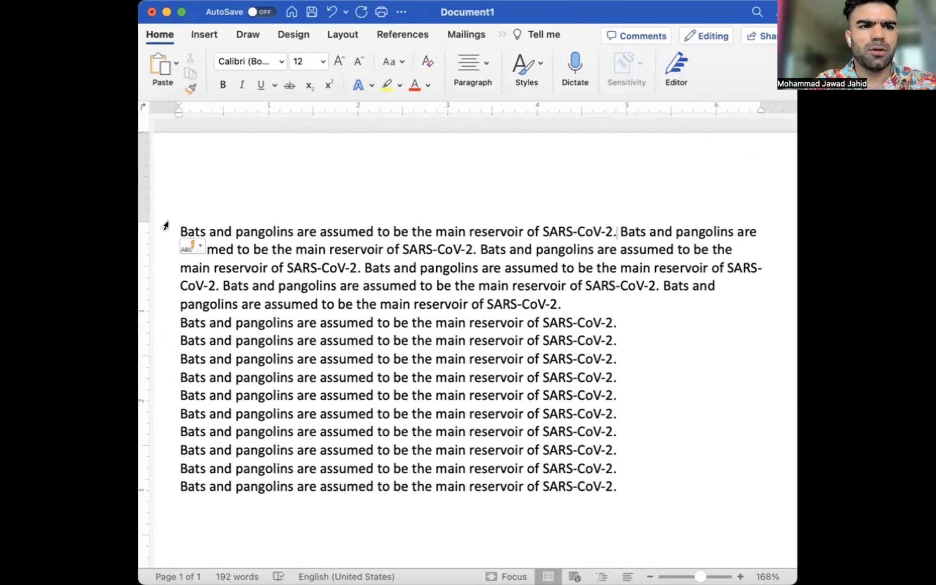
drag(178, 226, 615, 221)
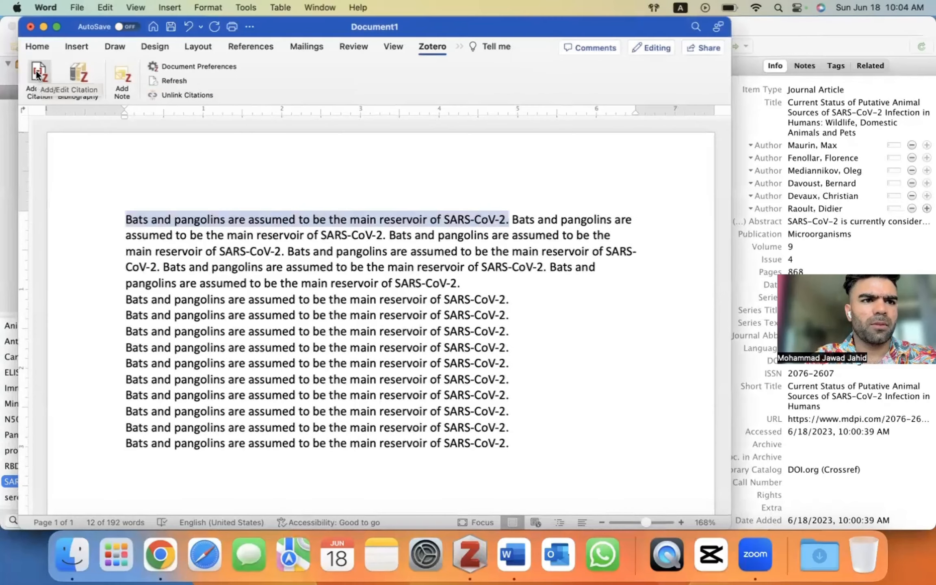
click(82, 66)
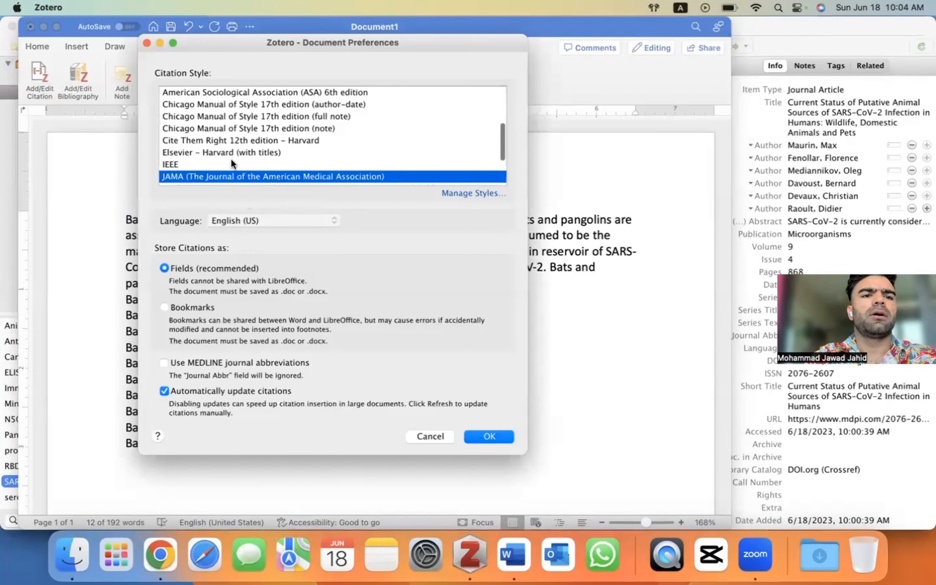
scroll(231, 159, down, 1)
scroll(232, 158, up, 1)
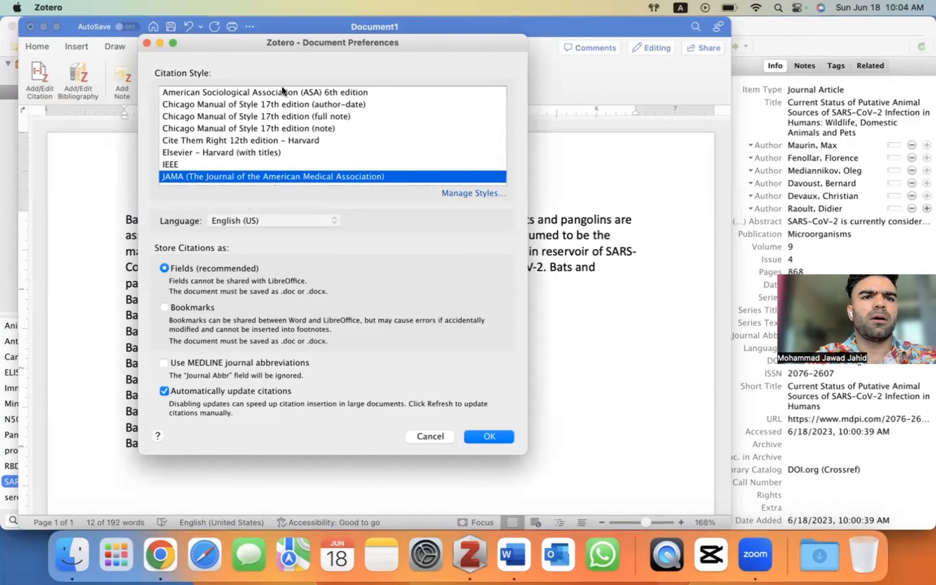
scroll(221, 152, down, 2)
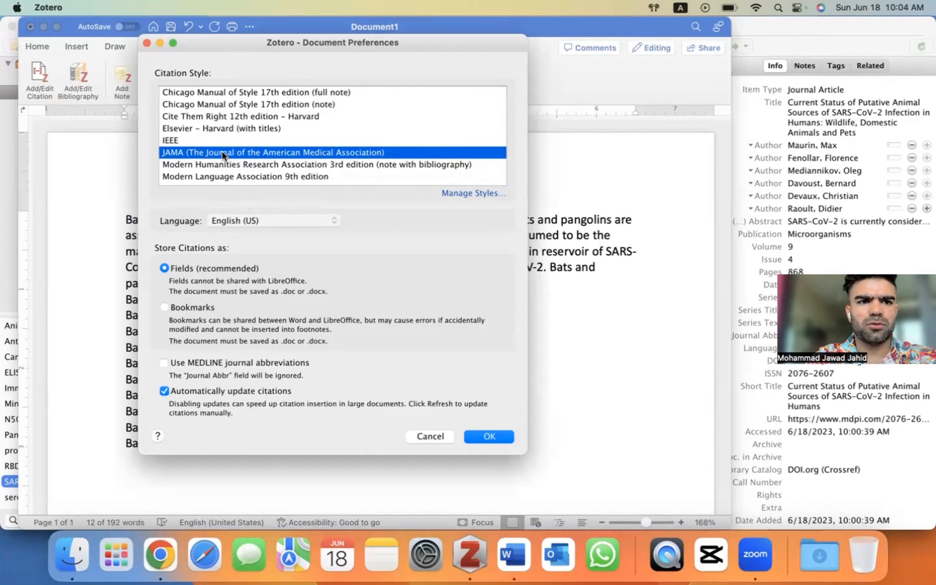
scroll(221, 152, up, 2)
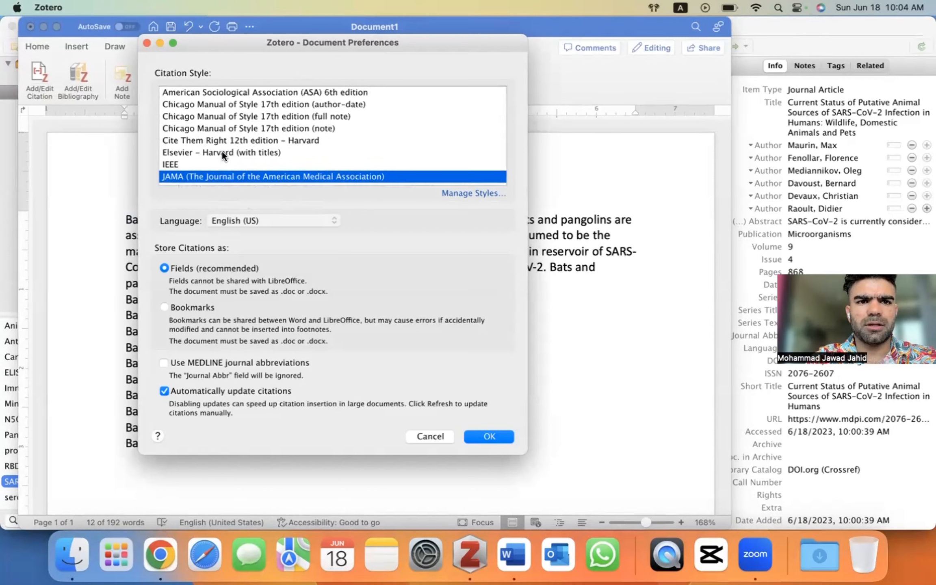
scroll(221, 152, down, 1)
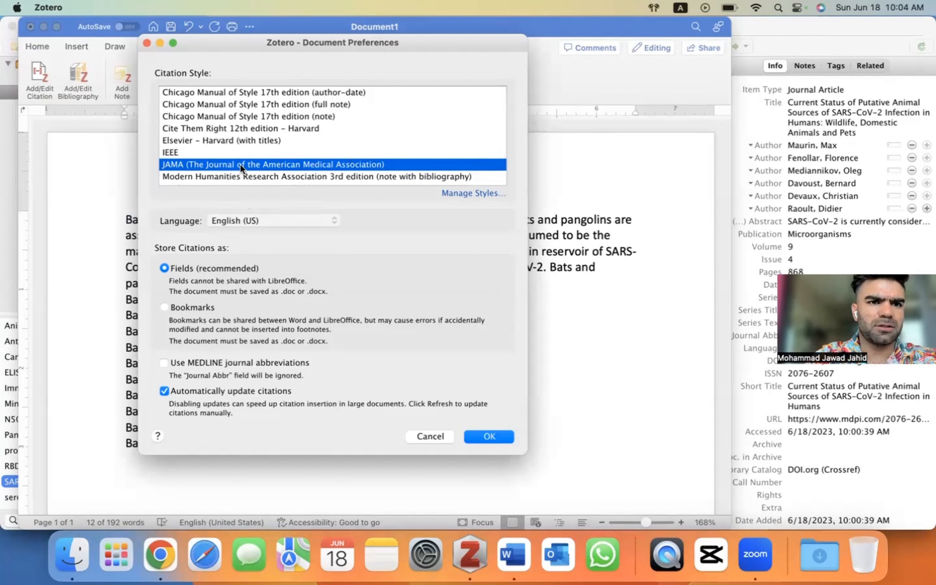
click(488, 435)
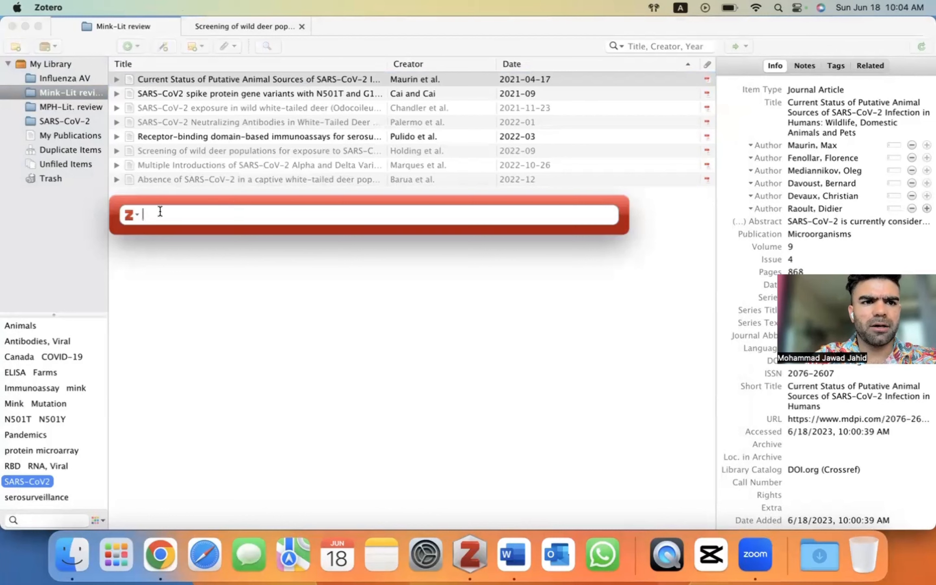
Search the library for "SARS-COV2 SPIKE" and add the spike protein gene variants article to the citation
drag(167, 202, 171, 240)
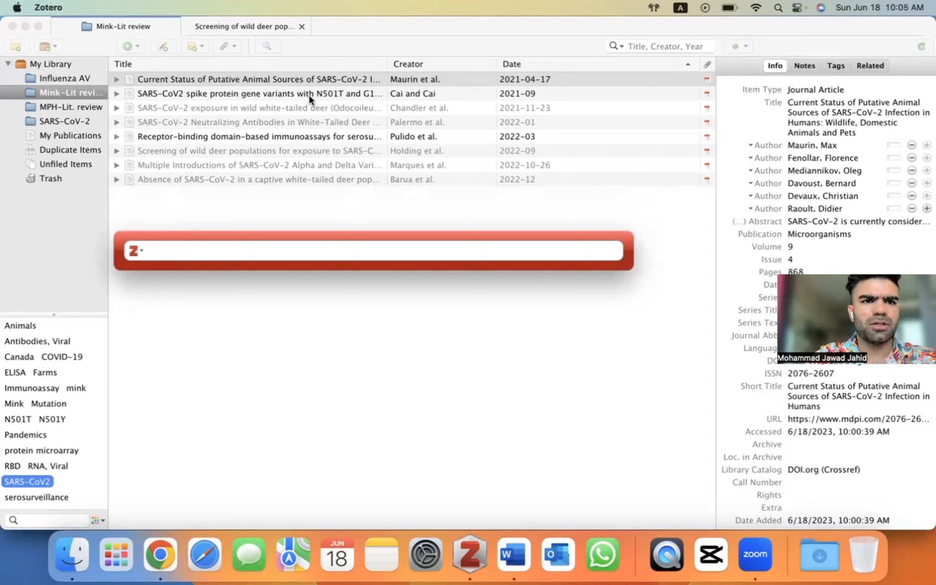
text(SA)
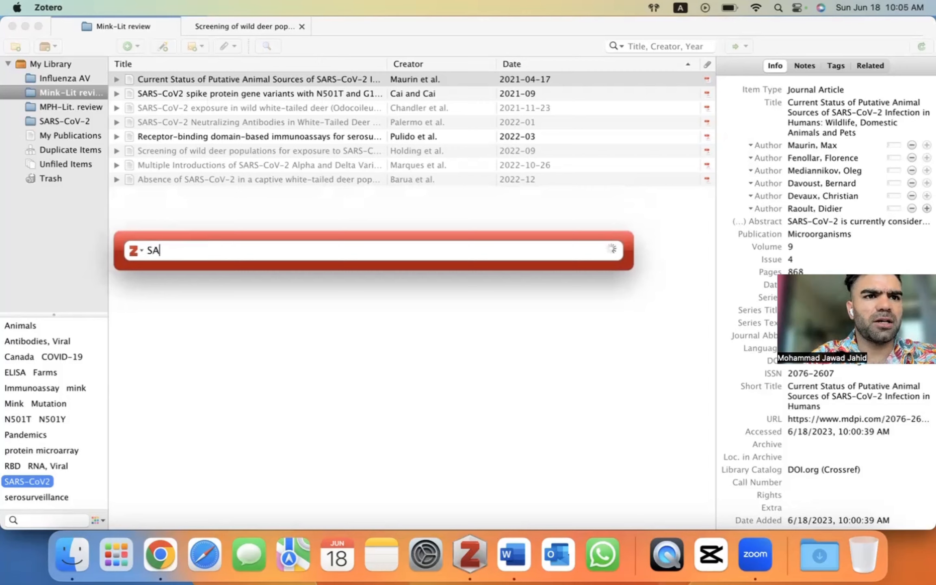
text(RS-COV2)
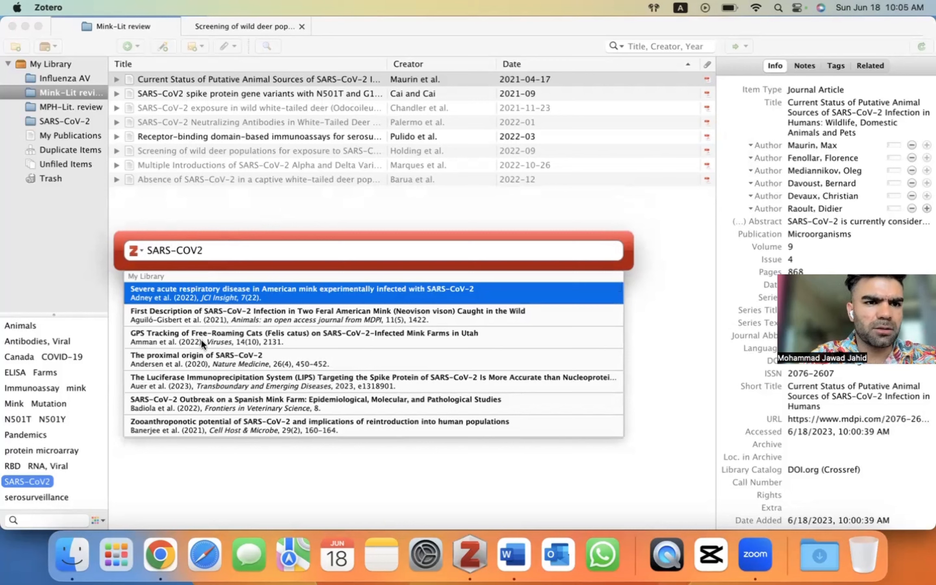
scroll(215, 384, down, 2)
scroll(214, 384, down, 12)
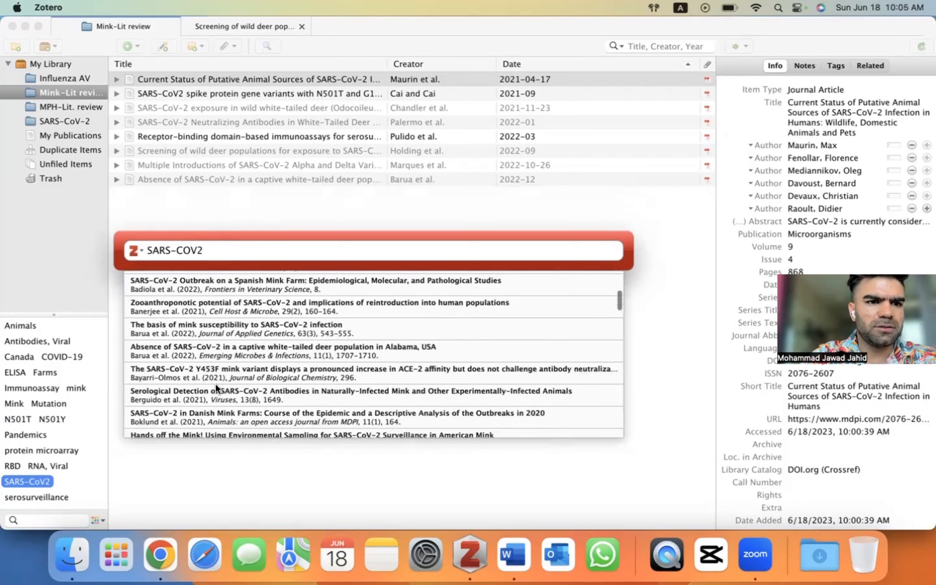
scroll(215, 383, down, 4)
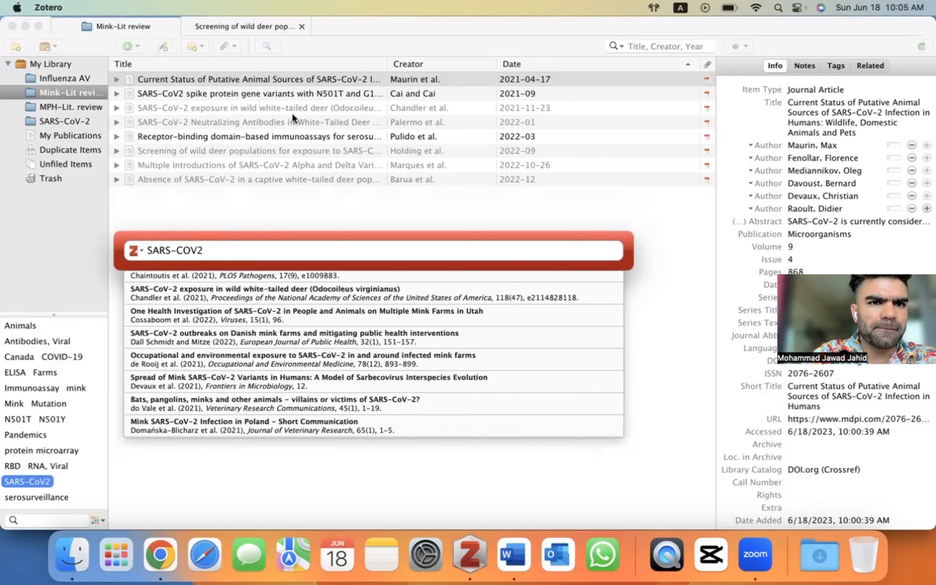
scroll(219, 308, down, 6)
scroll(219, 312, down, 8)
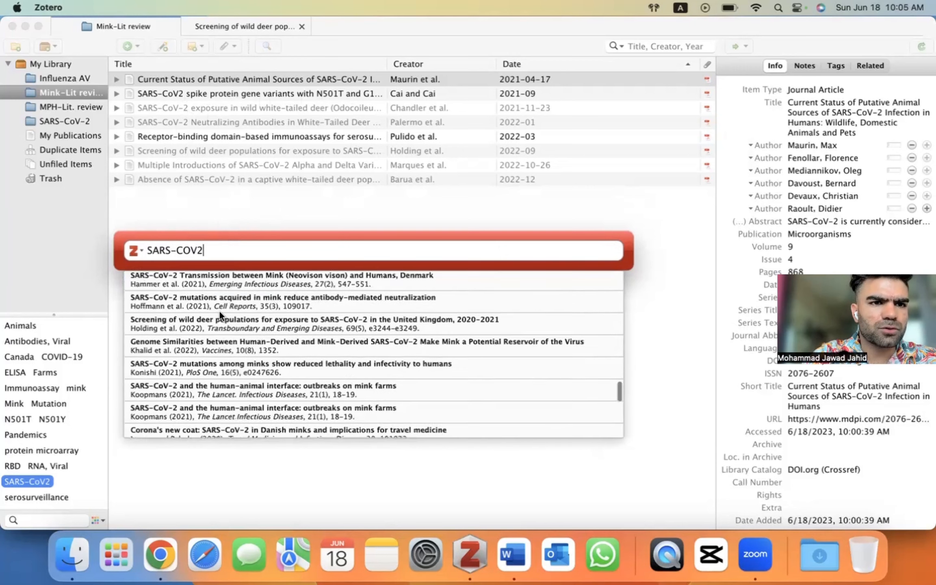
scroll(219, 311, down, 3)
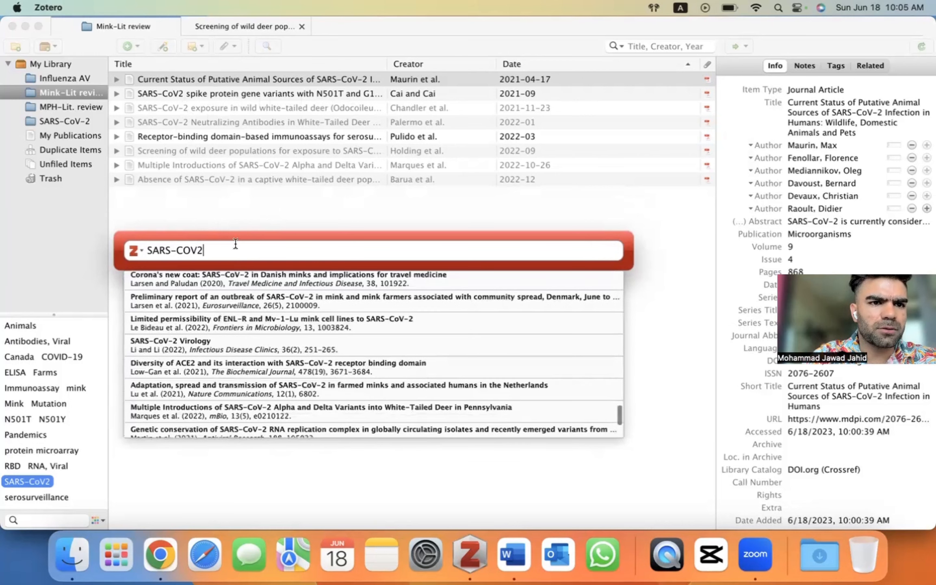
text(SPIKE)
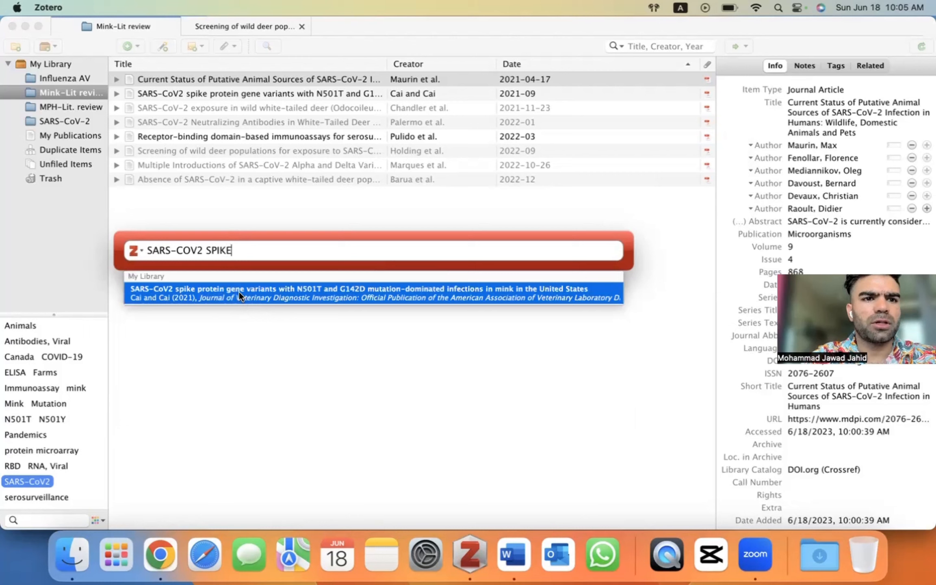
click(239, 292)
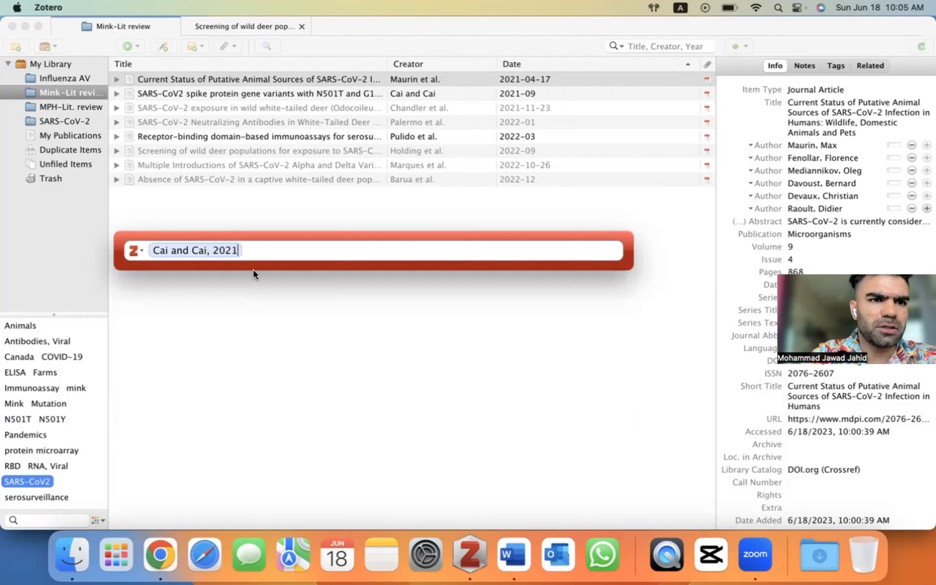
Add the receptor-binding domain-based immunoassays article to the same citation by searching "receptor-binding domain-bas", and insert the citation
text(receptor)
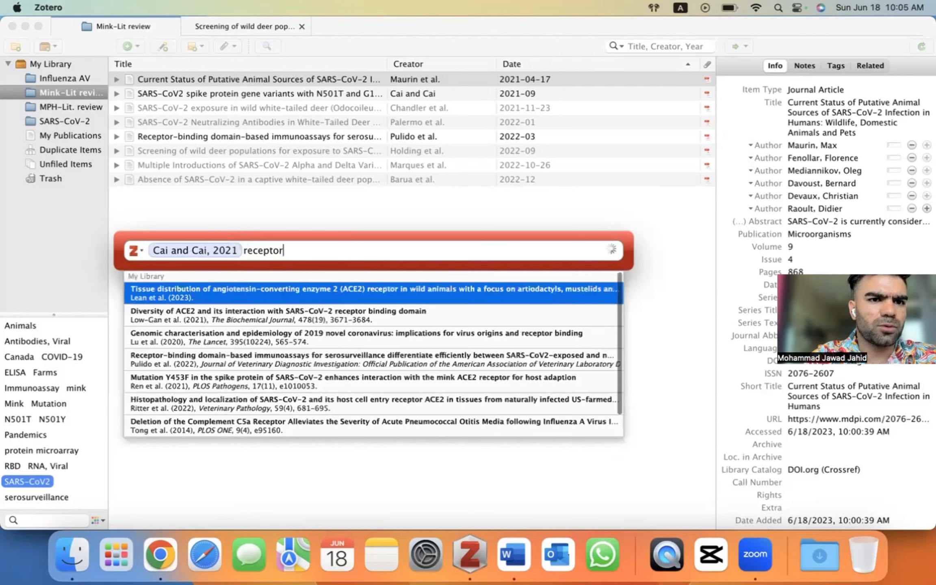
text(-binding)
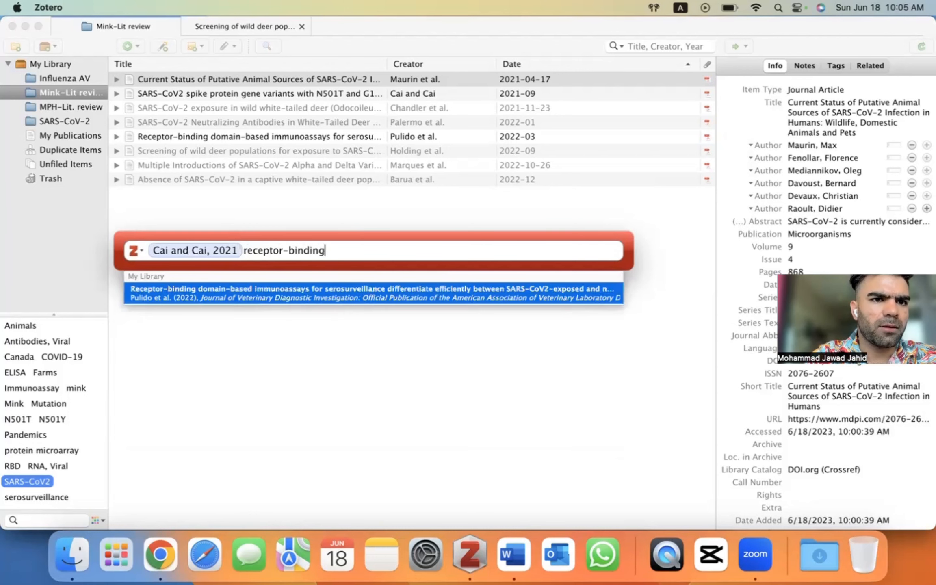
text( domain)
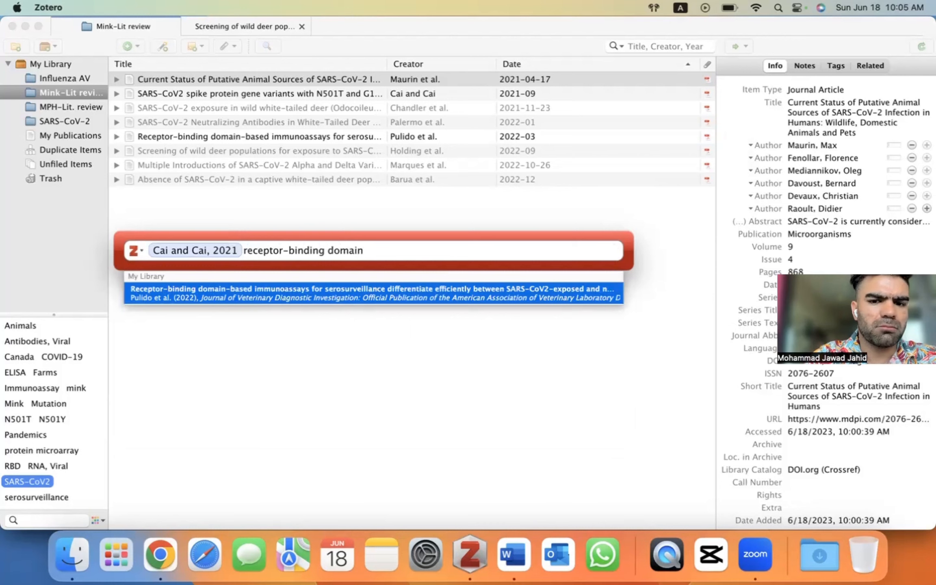
text(-bas)
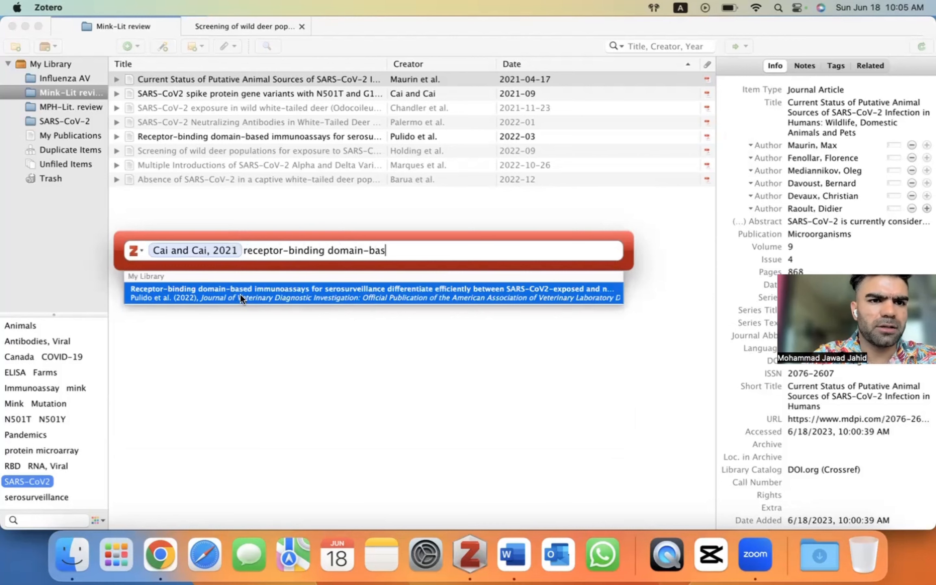
click(240, 295)
key(Return)
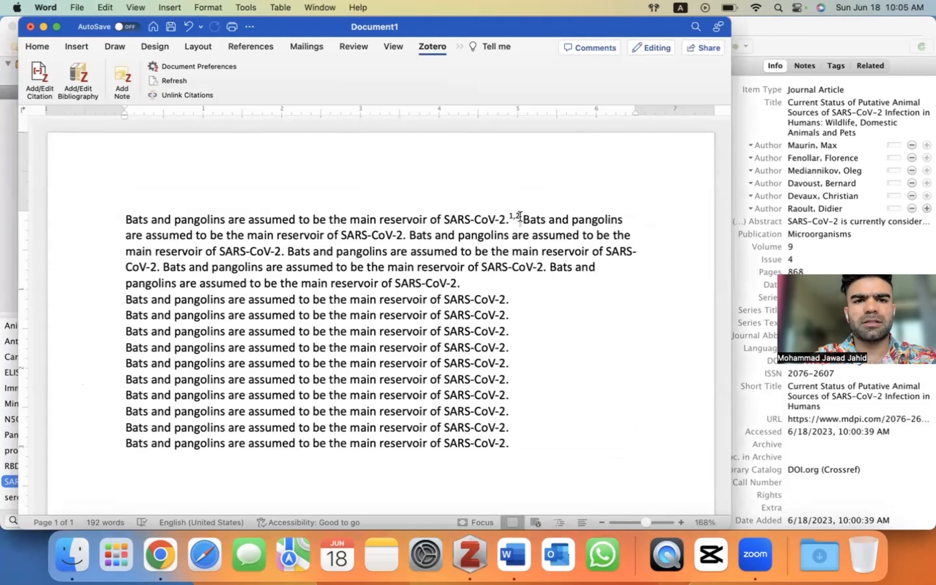
Start a Zotero citation at the end of the paragraph's second sentence, and bring up the Mink-Lit review collection behind the citation search bar
scroll(447, 224, down, 1)
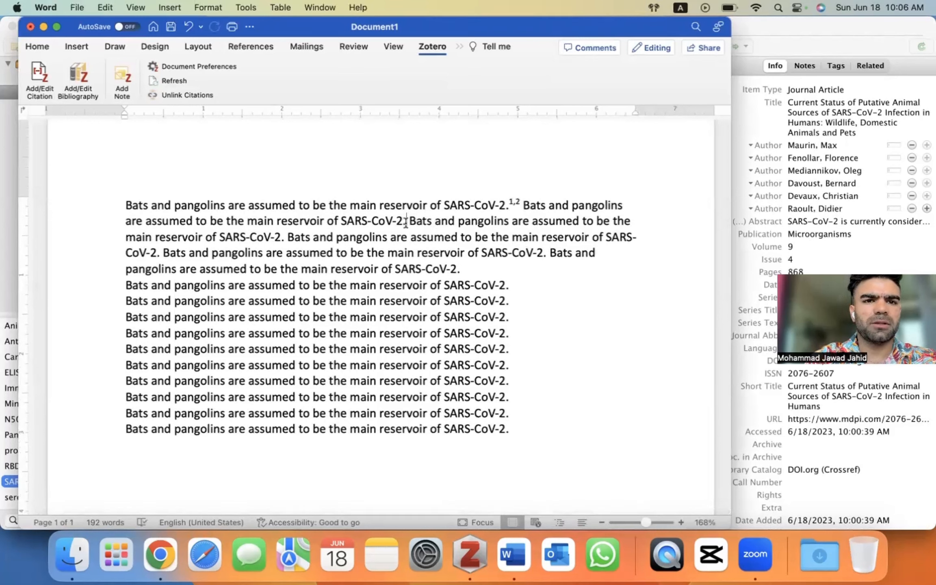
click(37, 74)
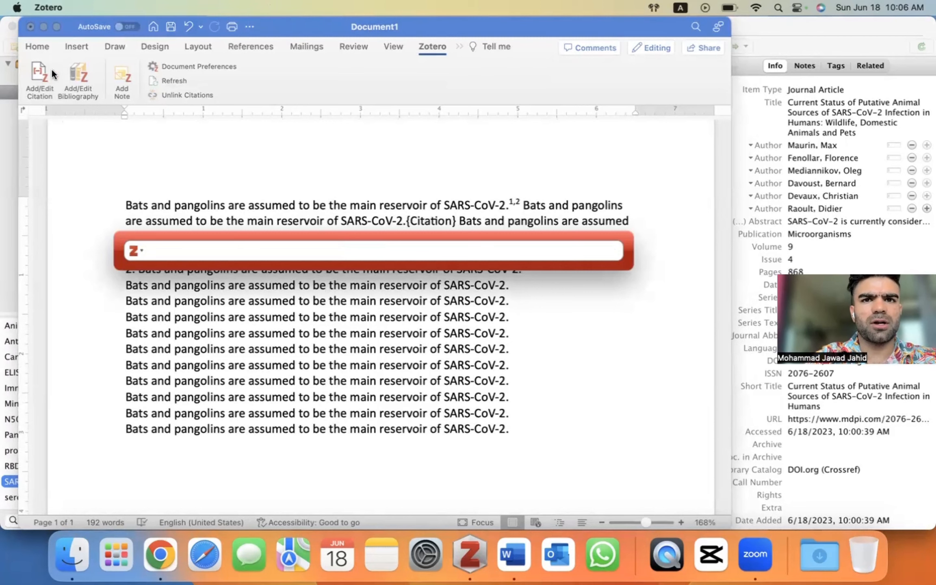
click(755, 26)
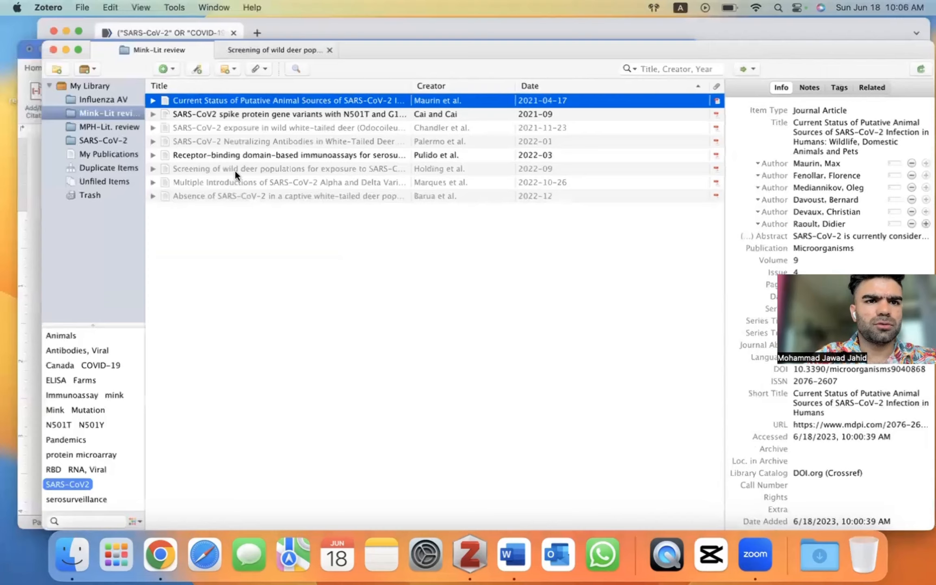
key(ctrl+Up)
click(228, 160)
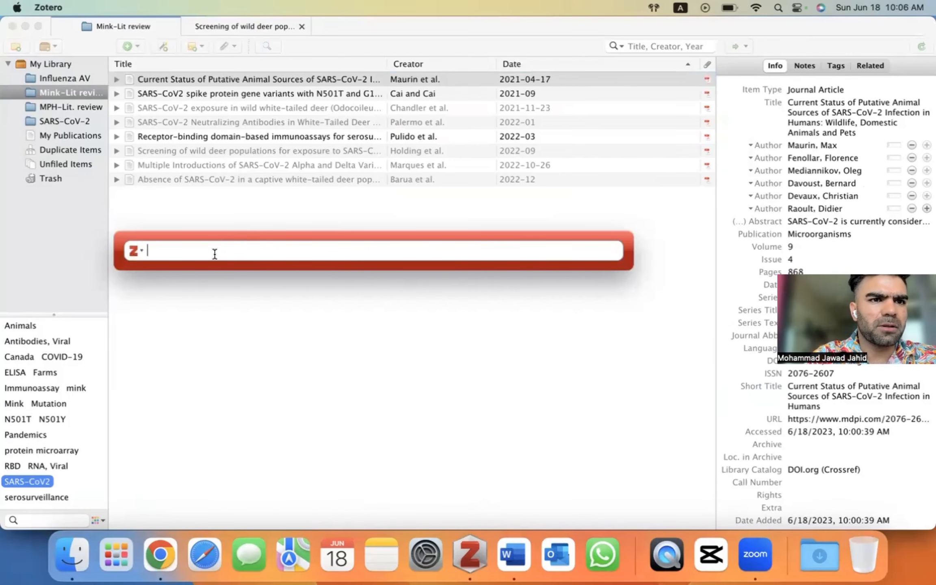
Search for "sars-cov-2 exposure in wil" and insert the article on SARS-CoV-2 exposure in wild white-tailed deer as the citation
text(sars-cov)
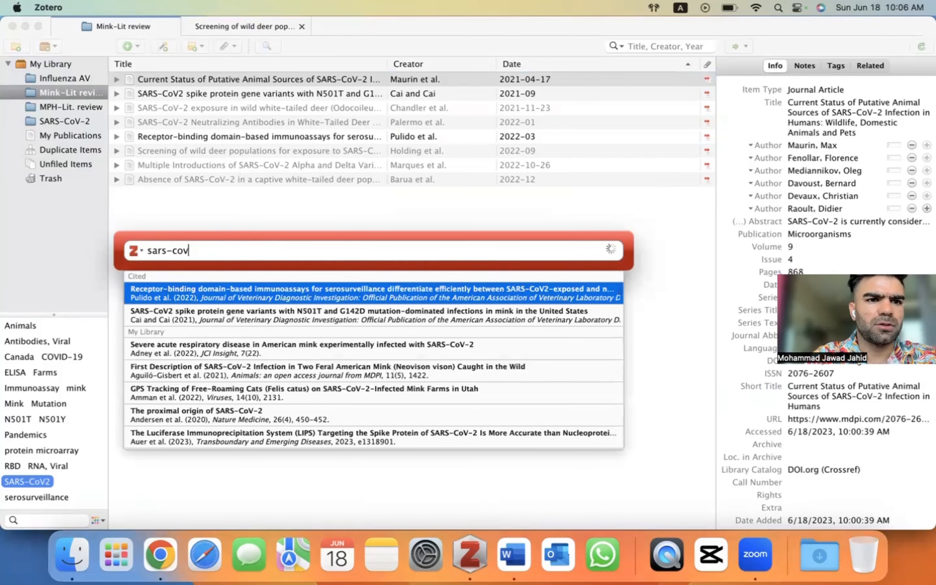
text(2)
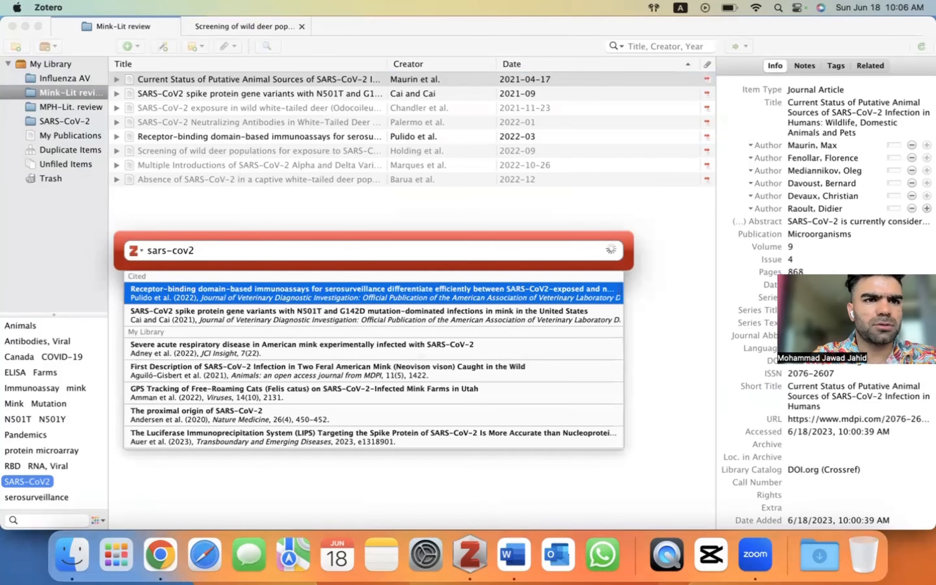
text( exposure in wild)
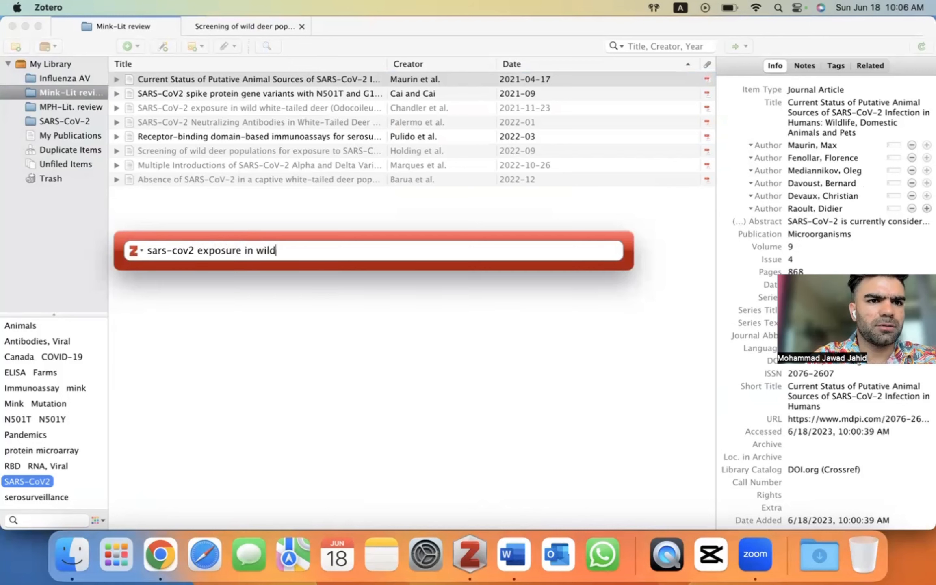
key(BackSpace)
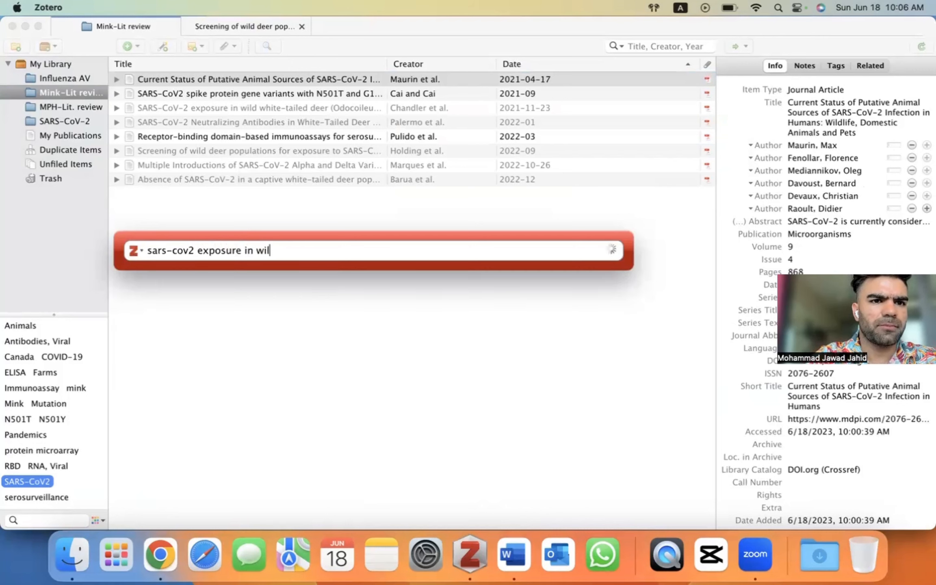
click(188, 250)
text(-)
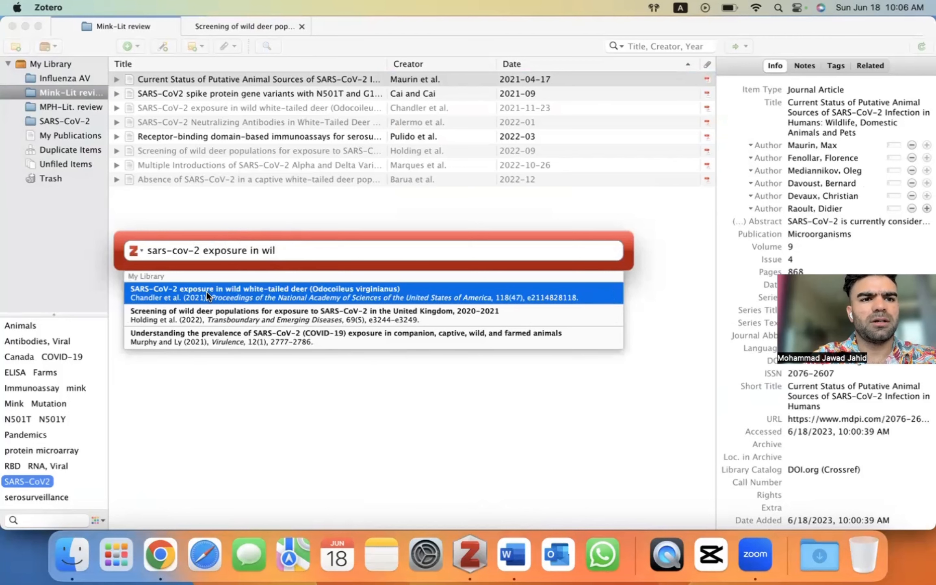
click(207, 292)
key(Return)
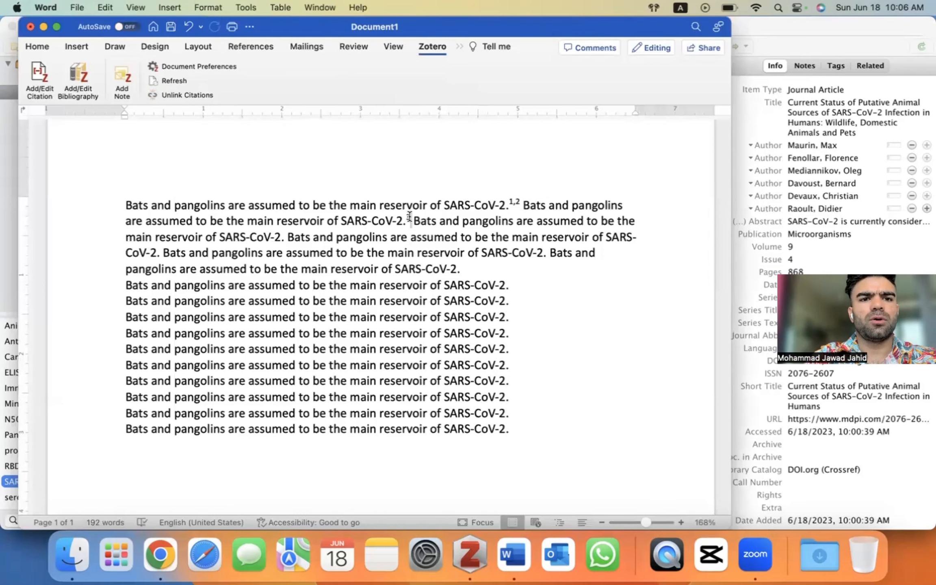
Insert a citation at the end of the paragraph for the captive white-tailed deer article from Alabama, found by searching "absence of sars-co"
scroll(461, 271, down, 1)
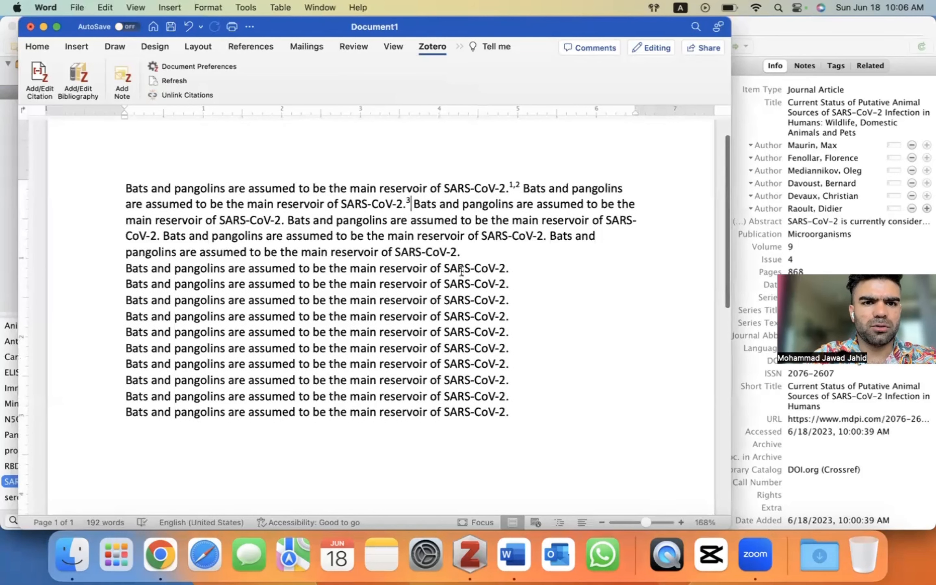
click(463, 251)
click(40, 79)
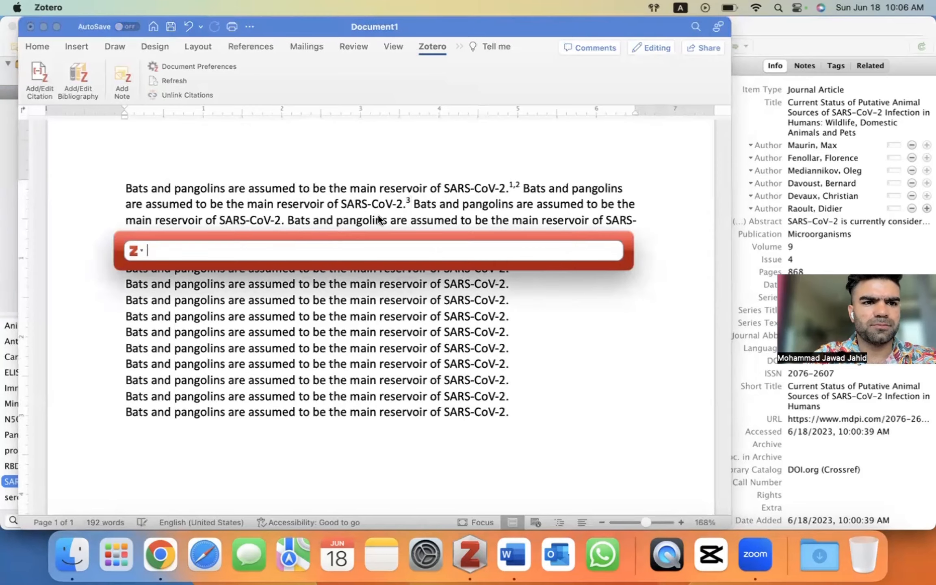
key(ctrl+Up)
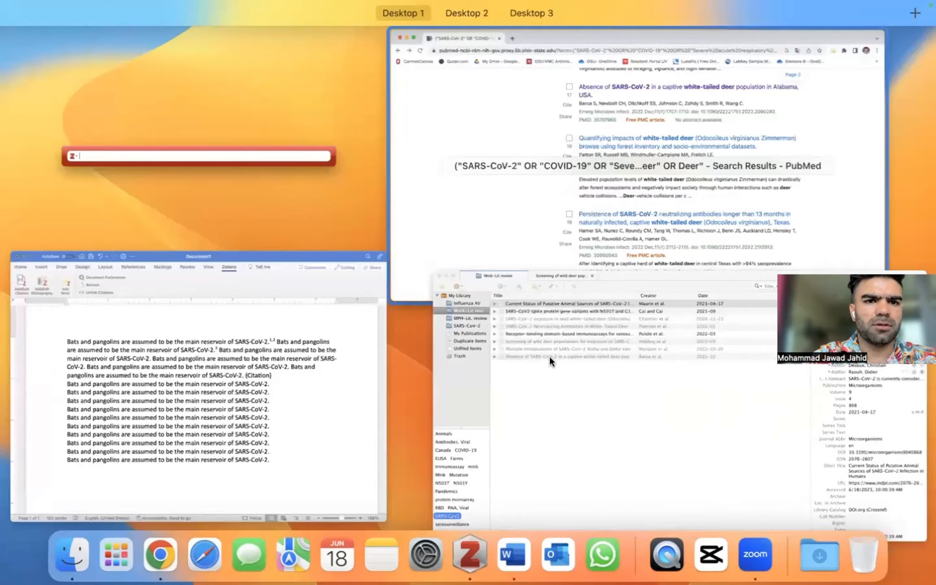
click(550, 356)
key(ctrl+Up)
click(189, 152)
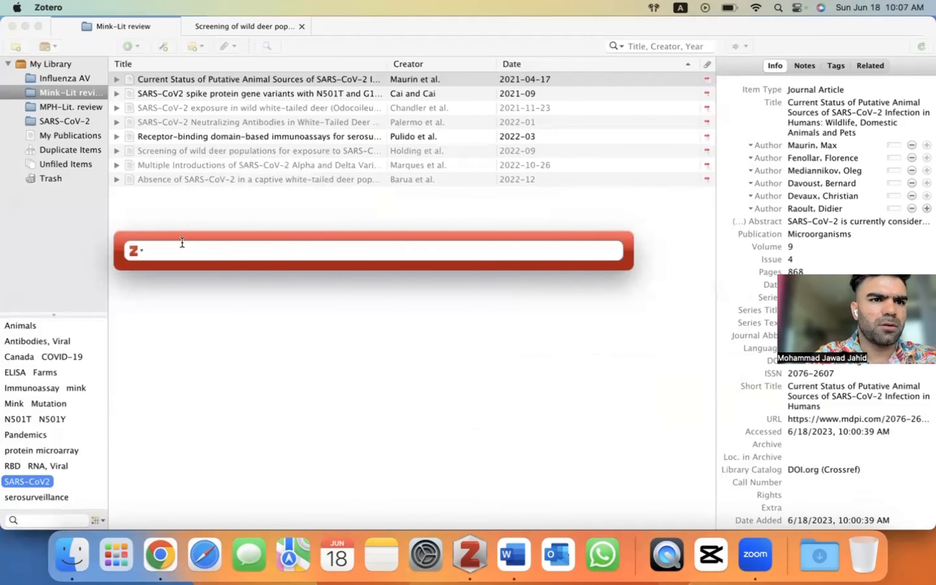
text(absence of sars-co)
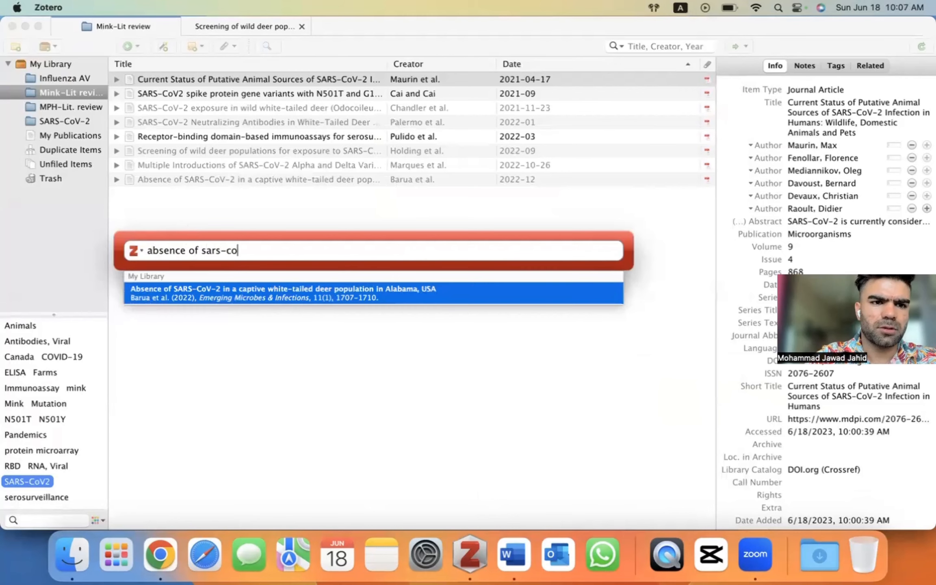
key(Return)
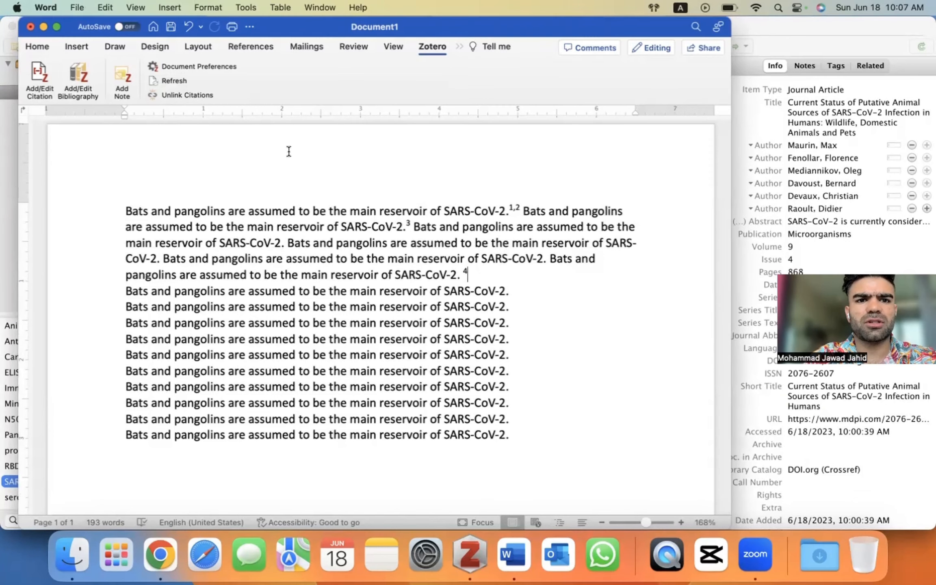
Look through the citation styles in Zotero's document preferences, and open the additional styles from the style manager
click(179, 67)
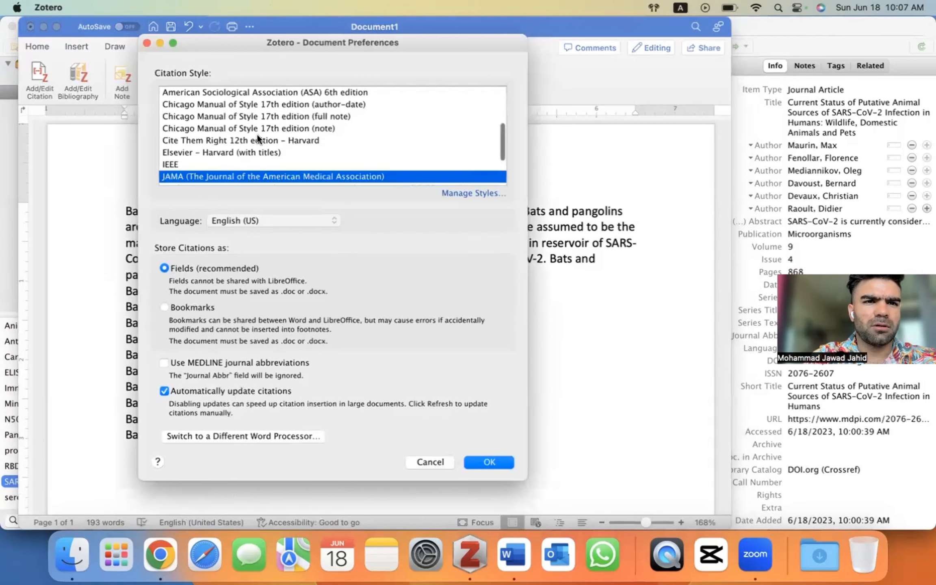
scroll(257, 135, up, 3)
scroll(257, 134, down, 2)
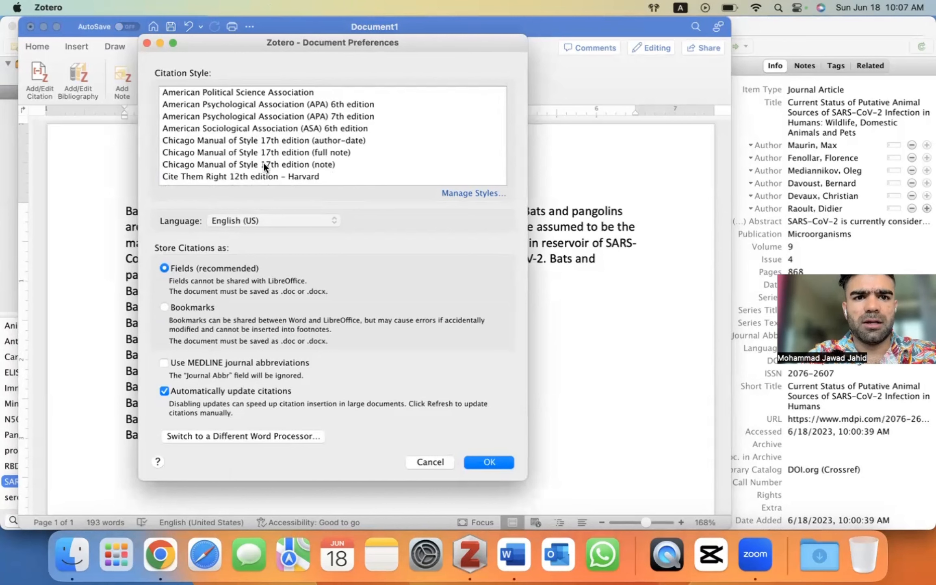
click(472, 192)
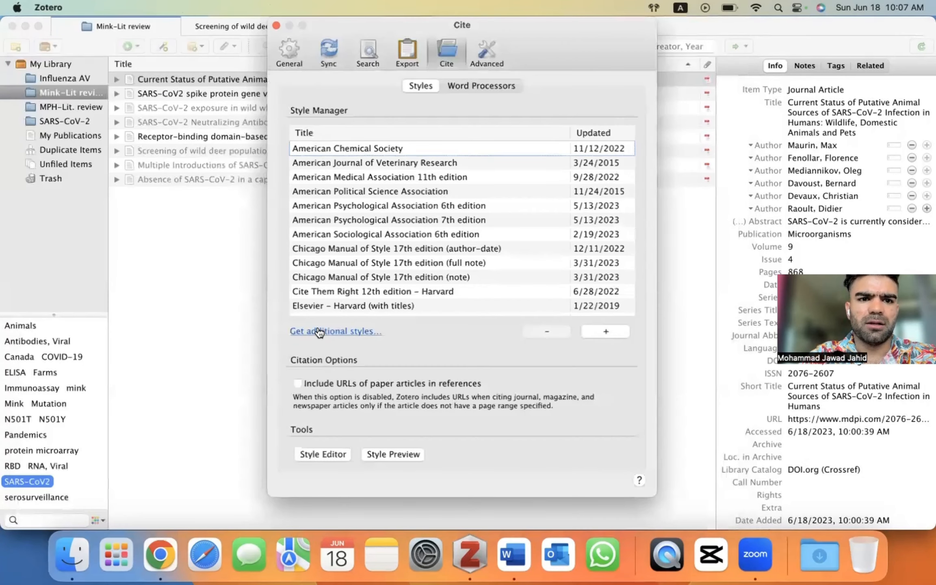
click(320, 331)
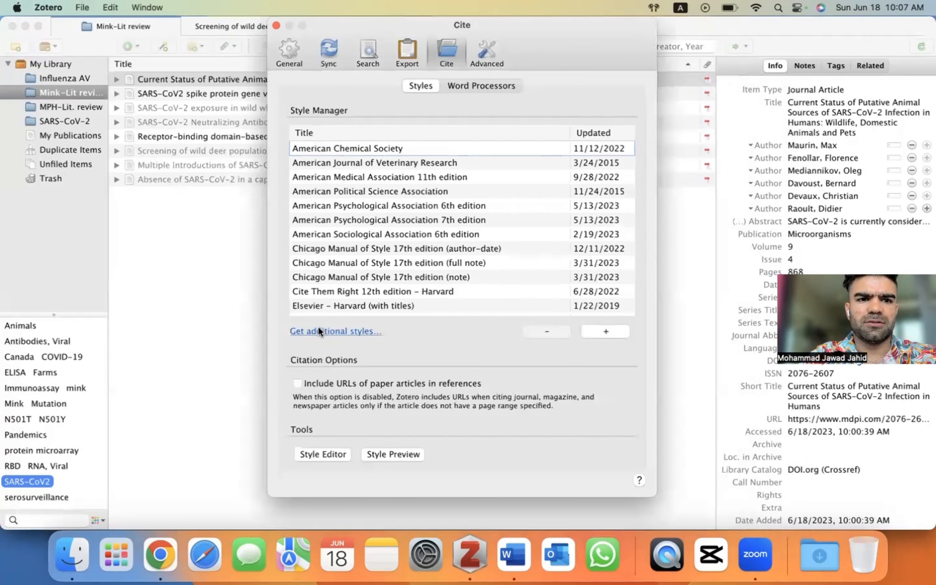
Browse the journal styles offered in the Zotero Style Repository, and close it together with the Cite preferences
scroll(266, 410, down, 10)
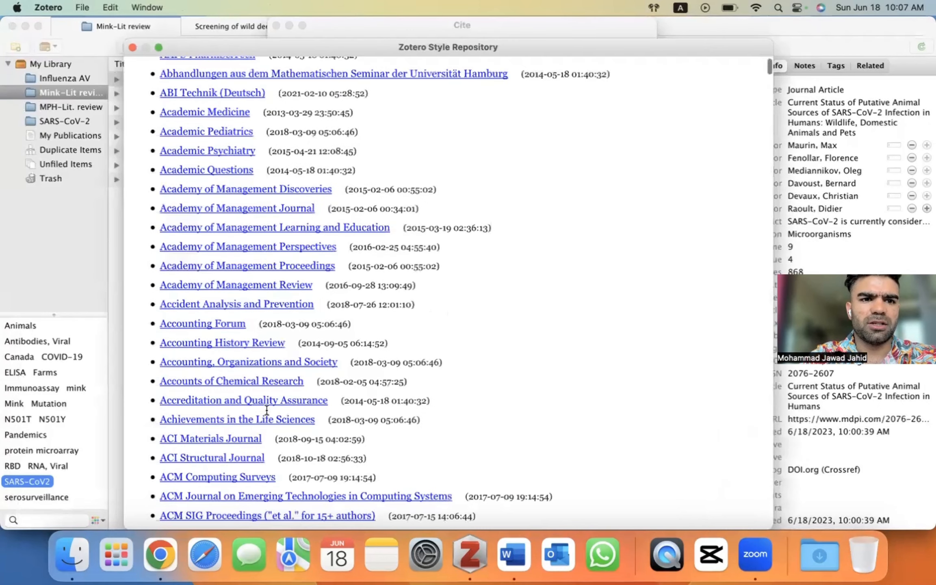
scroll(266, 410, down, 20)
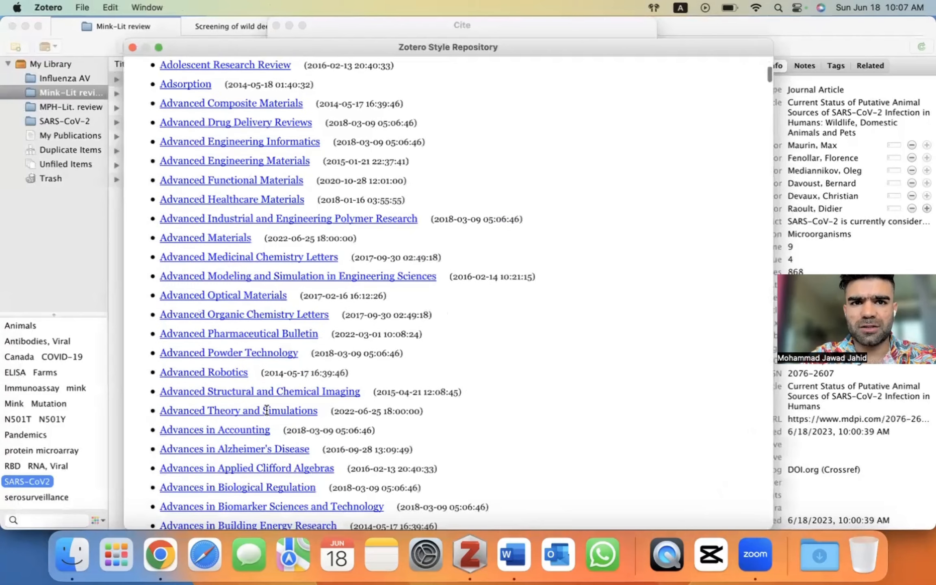
scroll(267, 410, up, 8)
scroll(357, 46, up, 8)
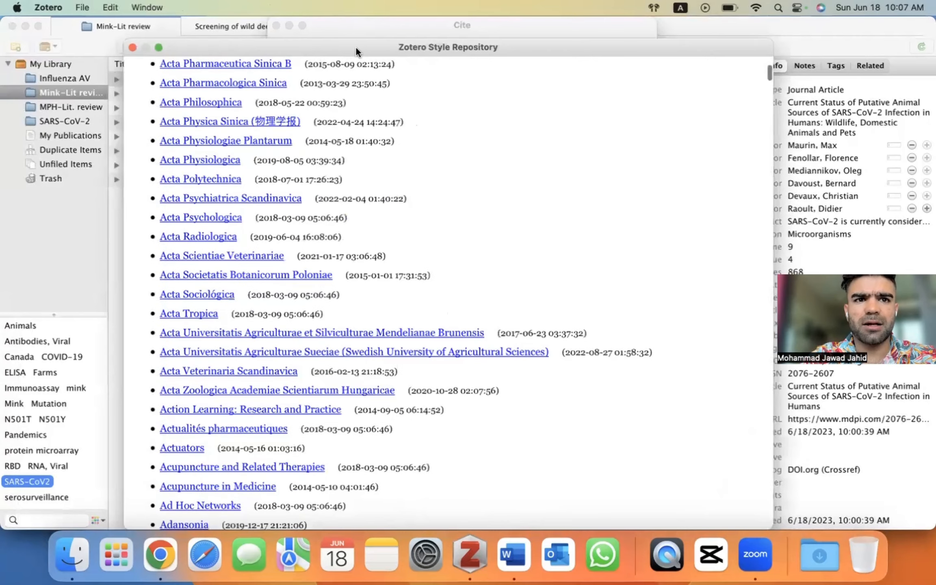
drag(356, 47, 282, 31)
scroll(305, 358, down, 5)
scroll(305, 358, down, 10)
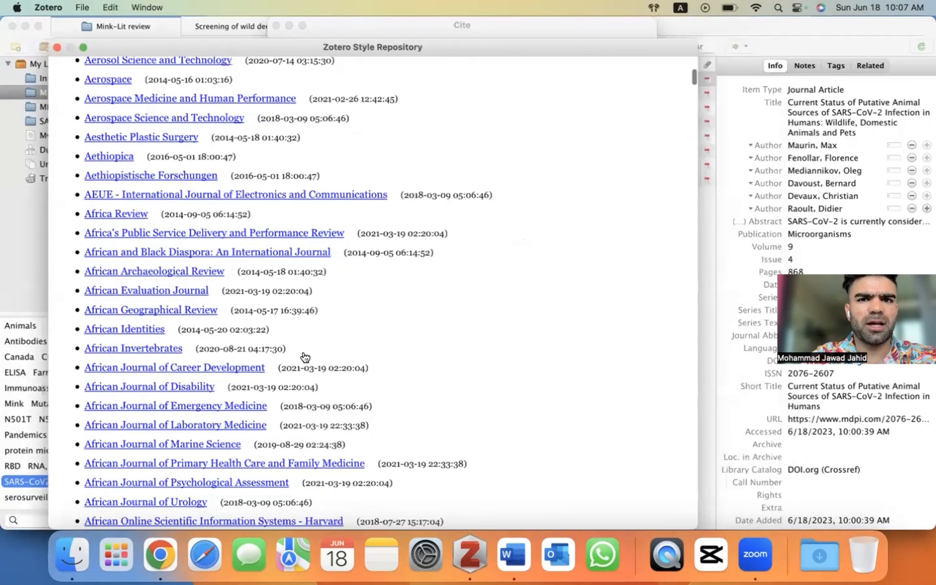
scroll(305, 357, up, 15)
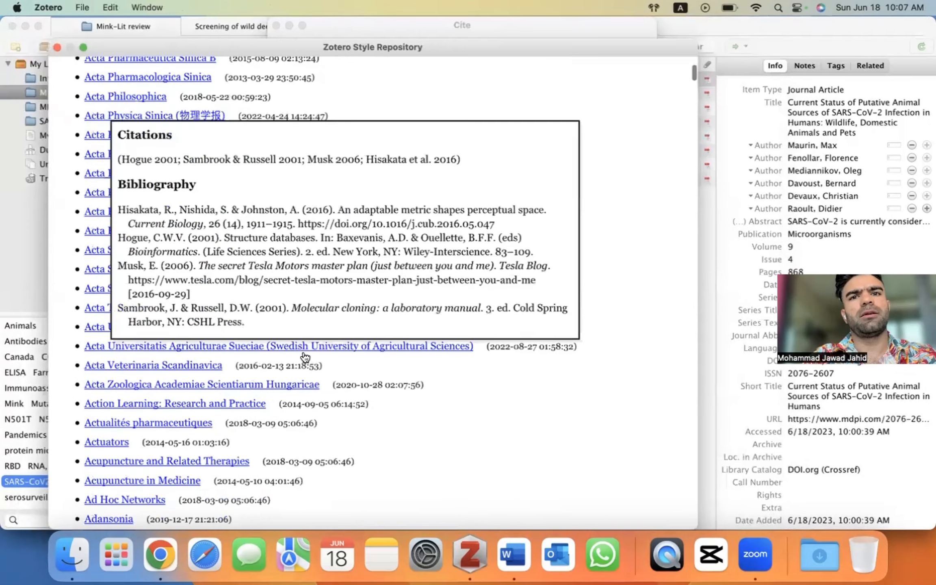
scroll(69, 65, up, 5)
click(56, 48)
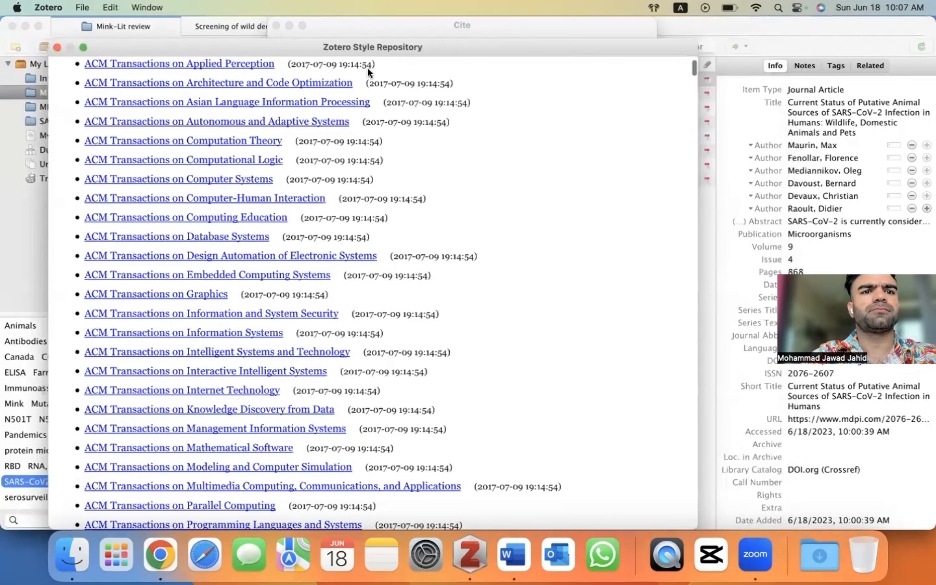
drag(352, 28, 196, 26)
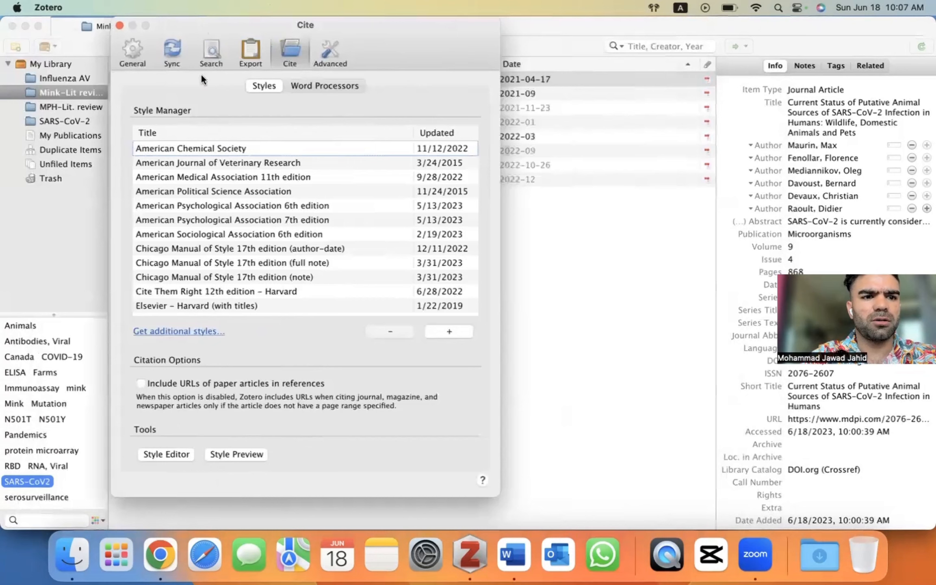
click(119, 26)
Return to Word, set the document's citation style to American Psychological Association (APA) 6th edition, and check the in-text citations in the paragraph
key(ctrl+Up)
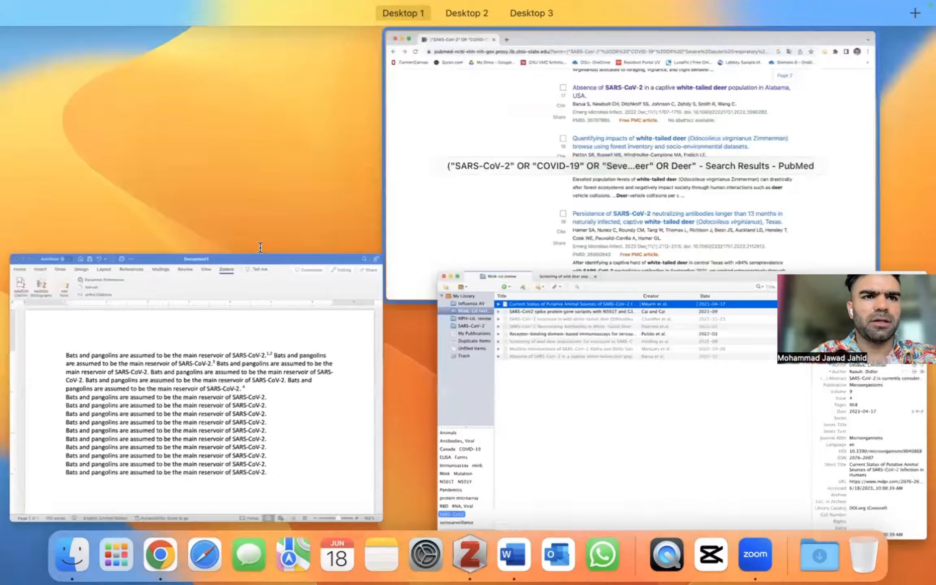
click(247, 385)
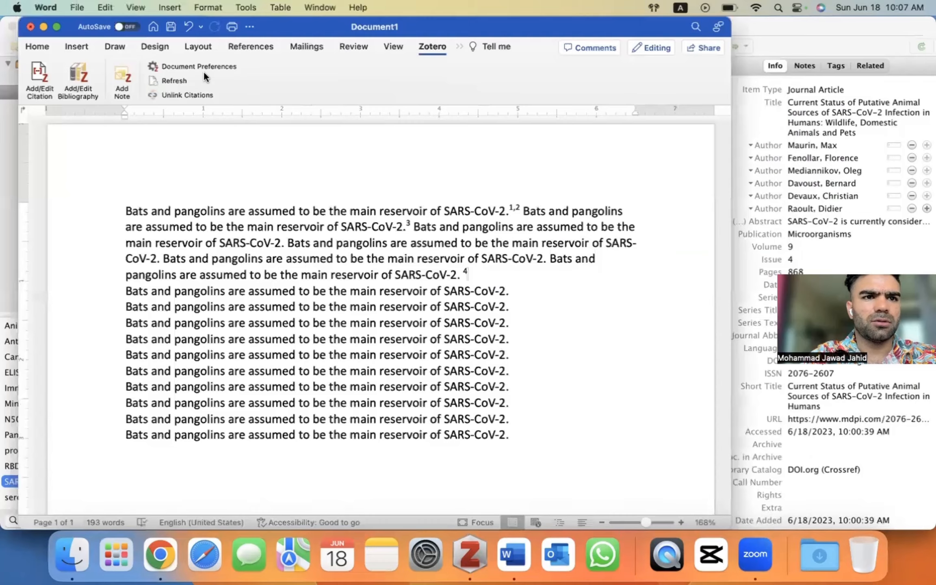
click(204, 68)
scroll(234, 143, up, 3)
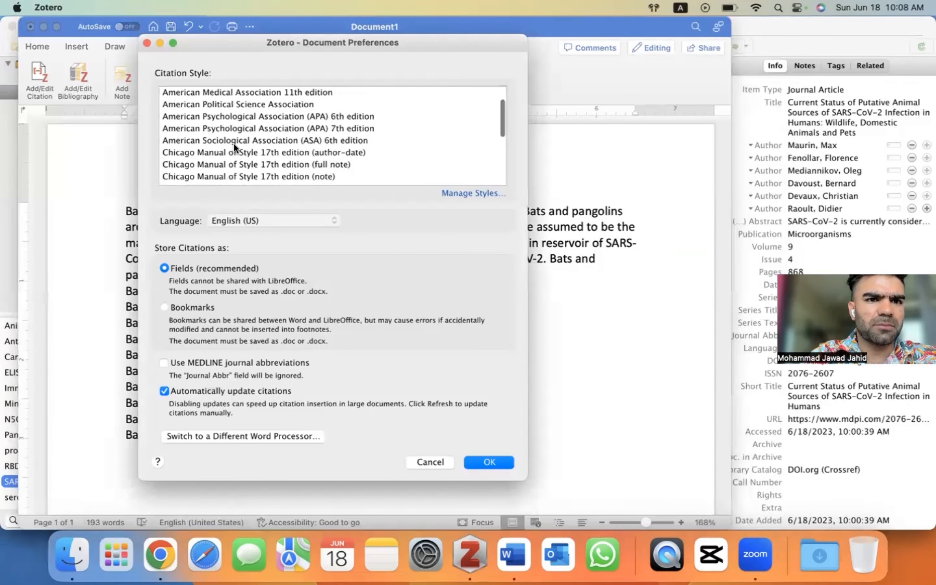
click(287, 116)
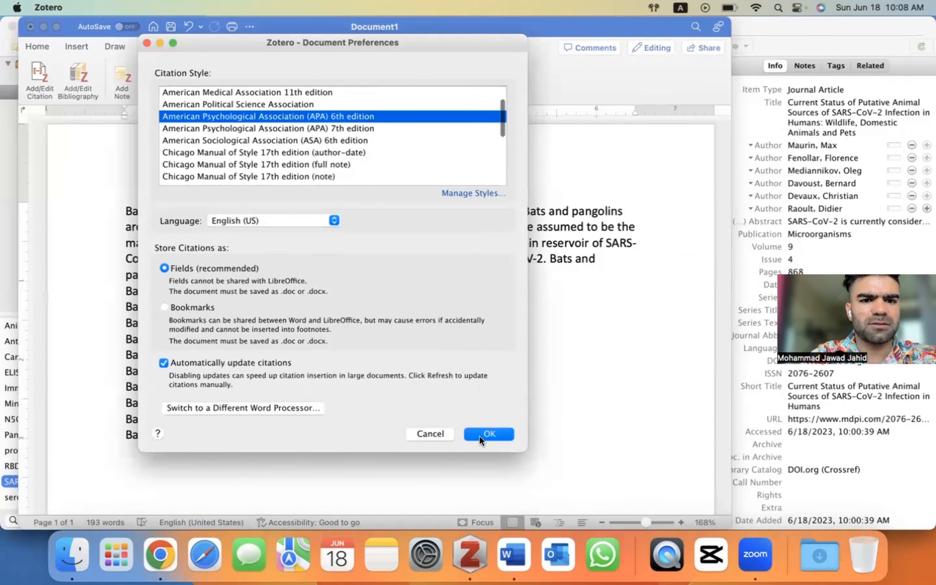
click(481, 435)
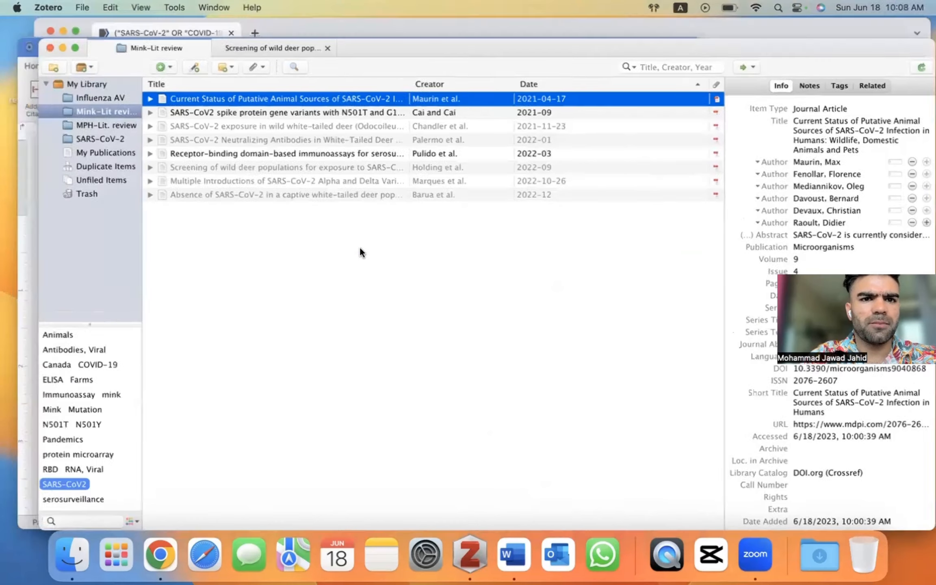
key(ctrl+Up)
click(213, 372)
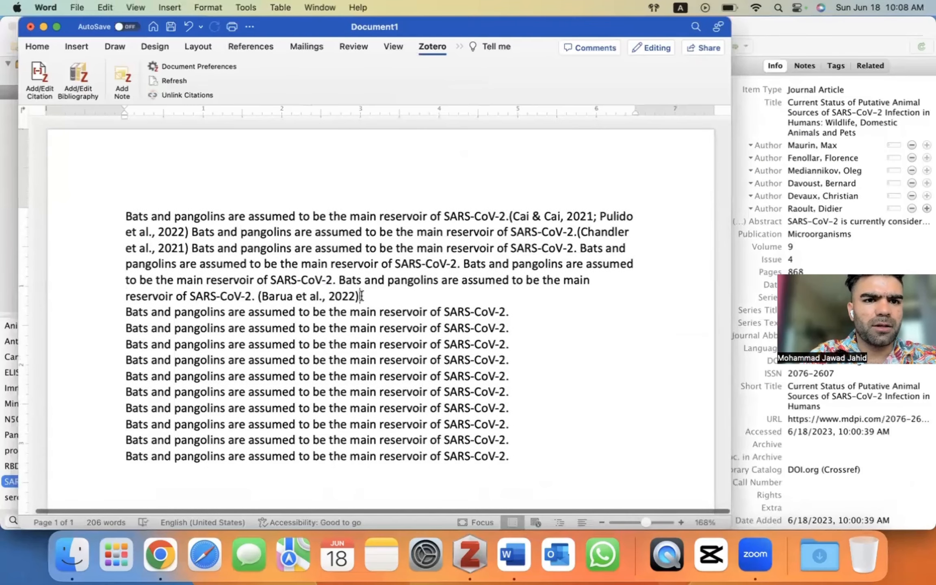
drag(359, 296, 215, 207)
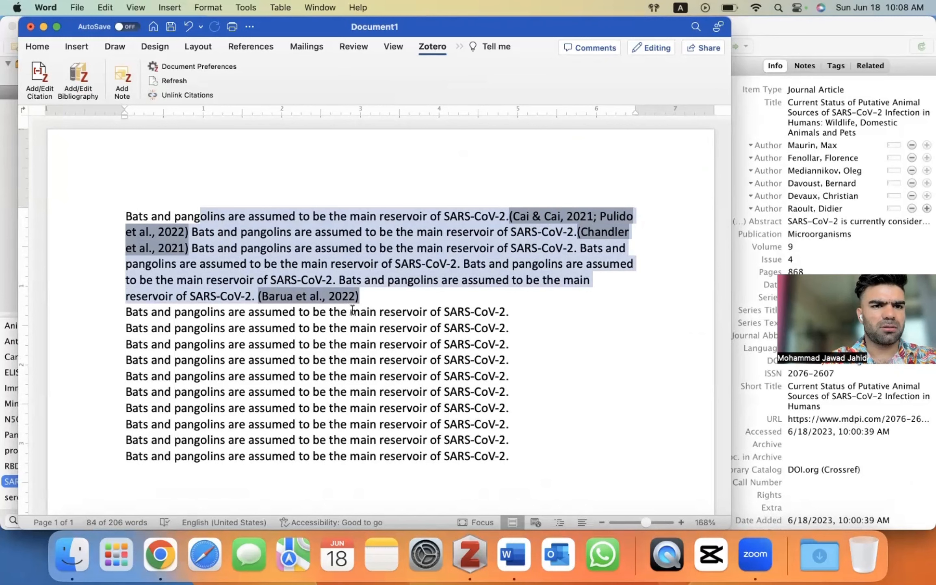
click(365, 298)
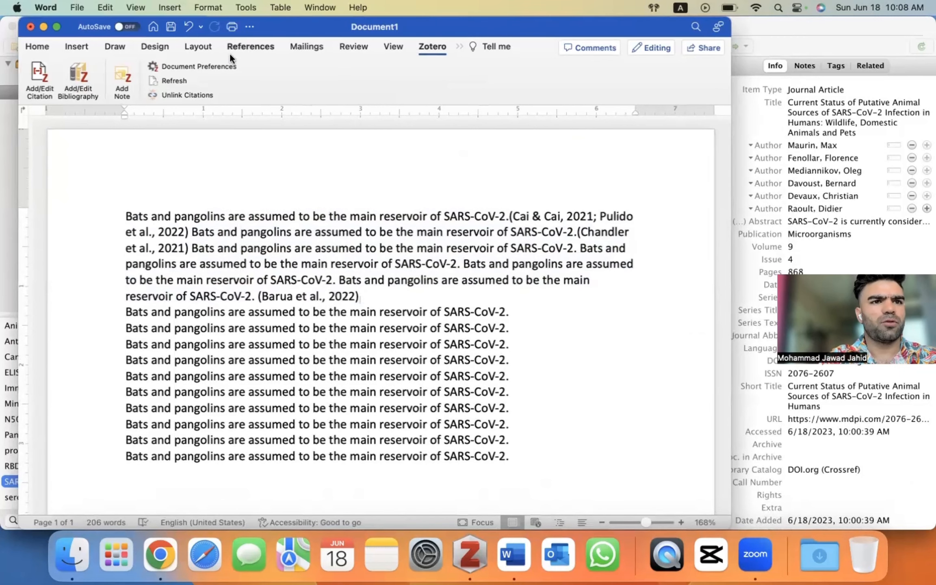
Set the document's citation style to JAMA (The Journal of the American Medical Association)
click(212, 64)
scroll(310, 147, down, 5)
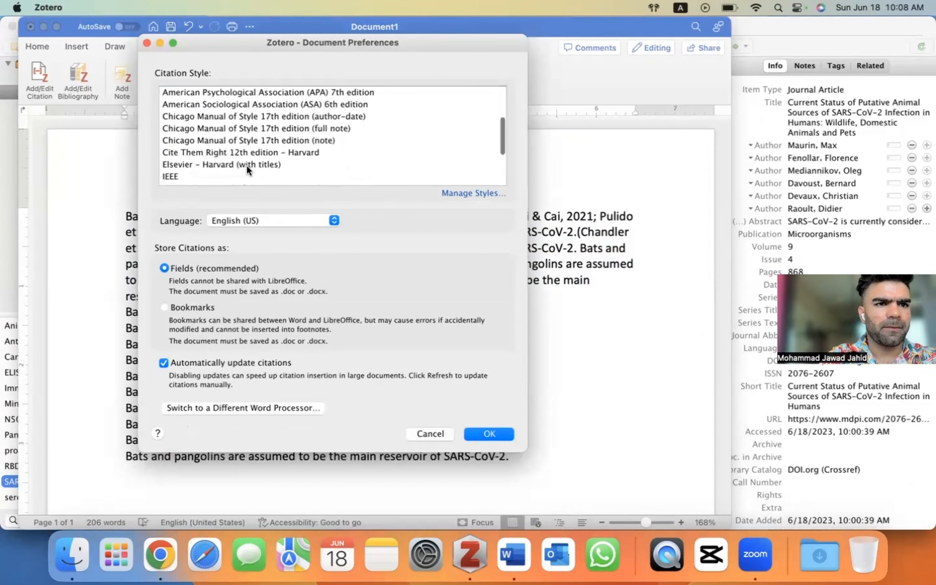
scroll(246, 165, down, 2)
click(239, 162)
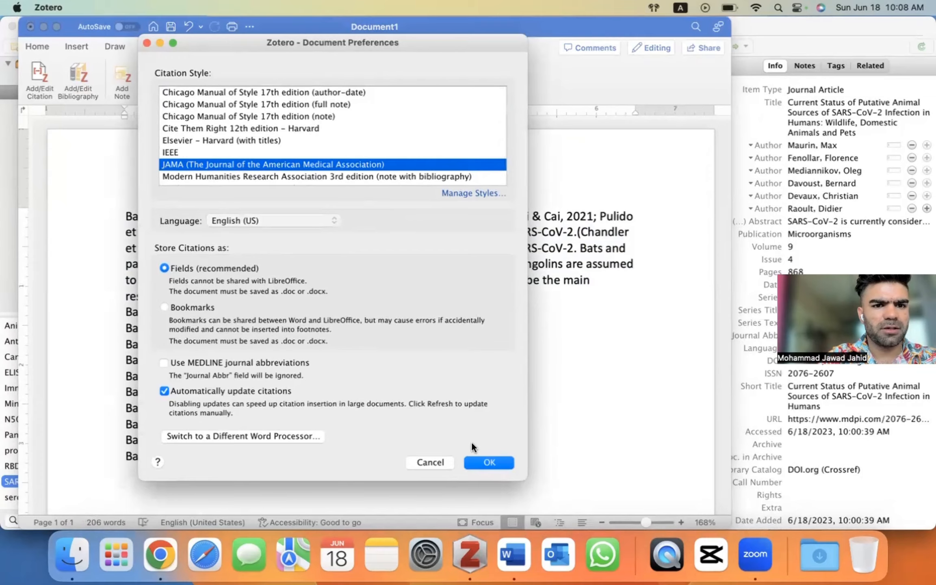
click(479, 460)
key(ctrl+Up)
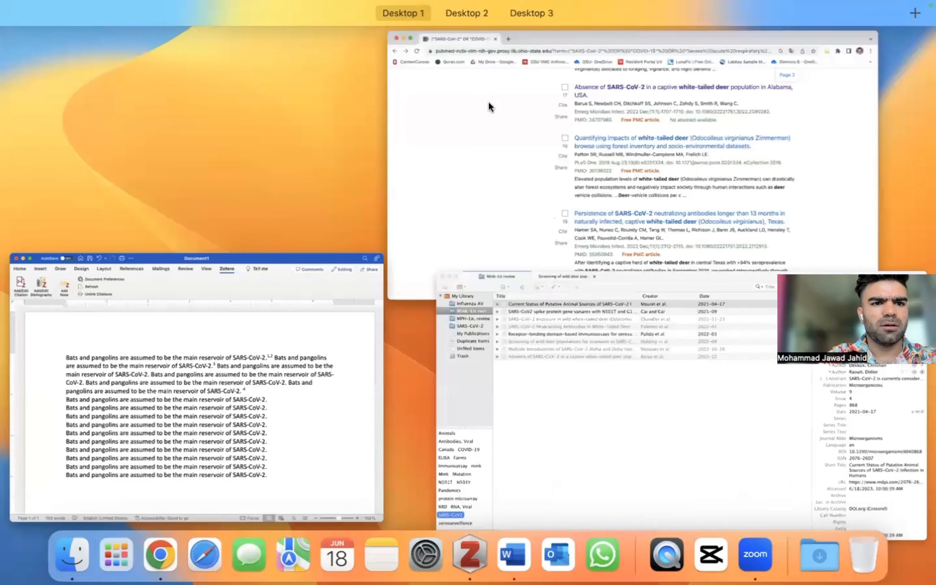
key(ctrl+Up)
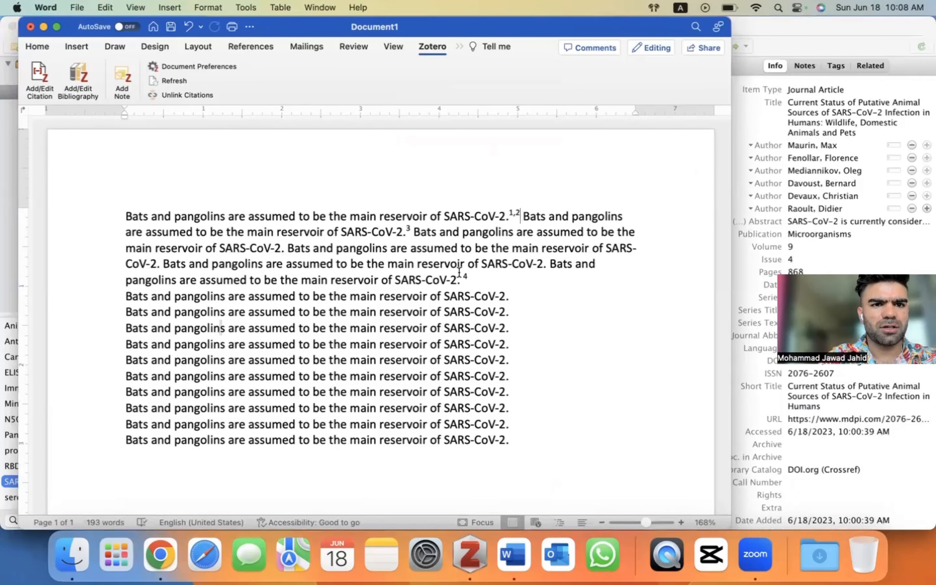
Add an empty line below the last sentence of the document, reviewing the numbered in-text citations on the way
click(535, 447)
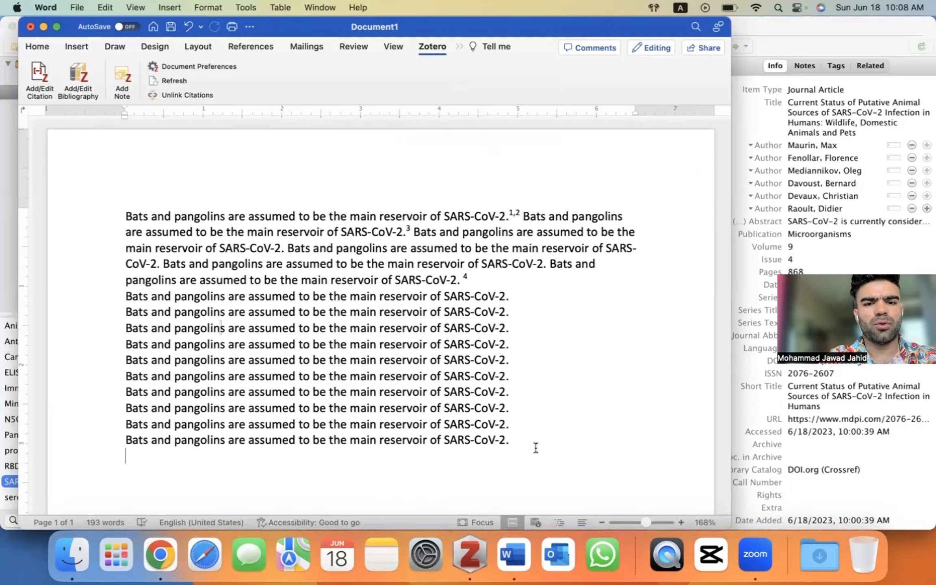
scroll(536, 447, down, 10)
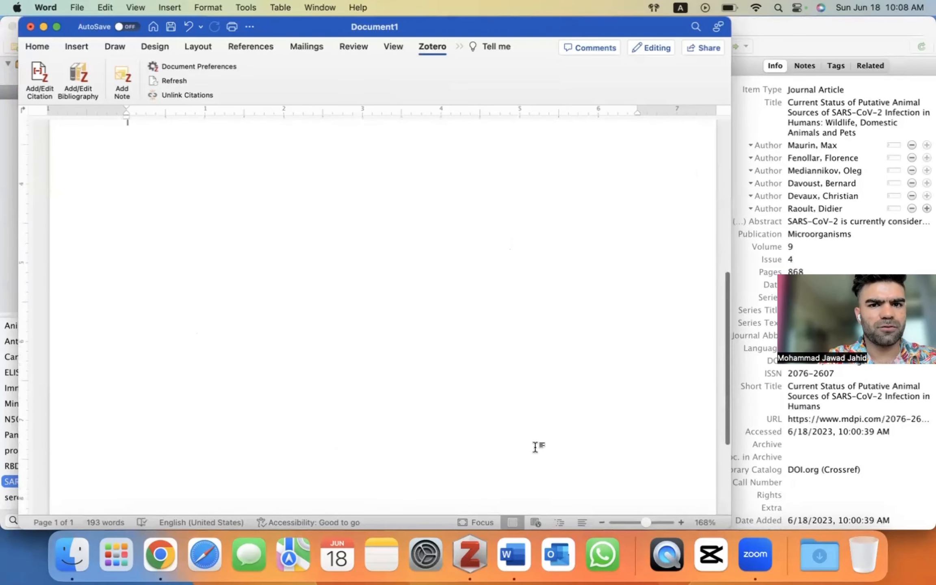
scroll(536, 447, up, 6)
scroll(536, 447, up, 4)
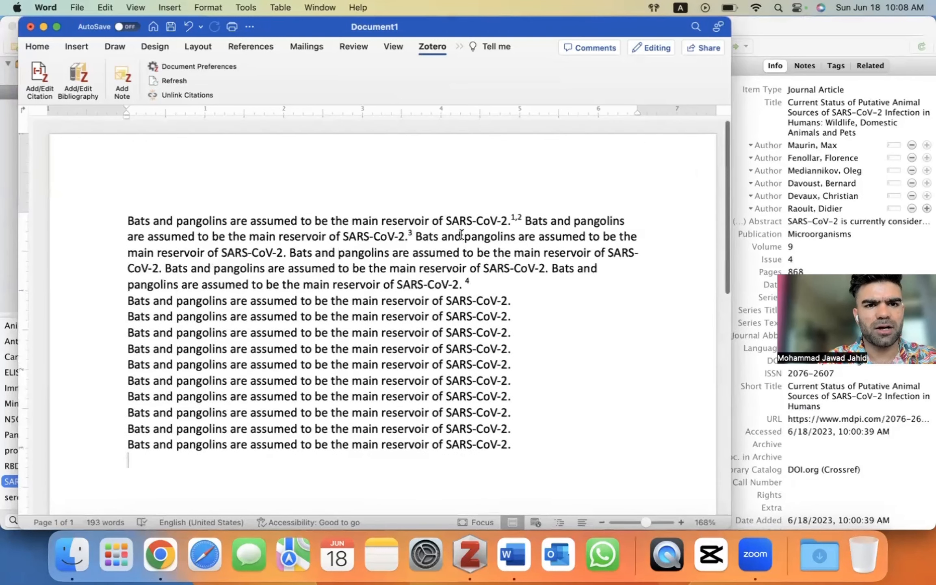
scroll(444, 354, down, 3)
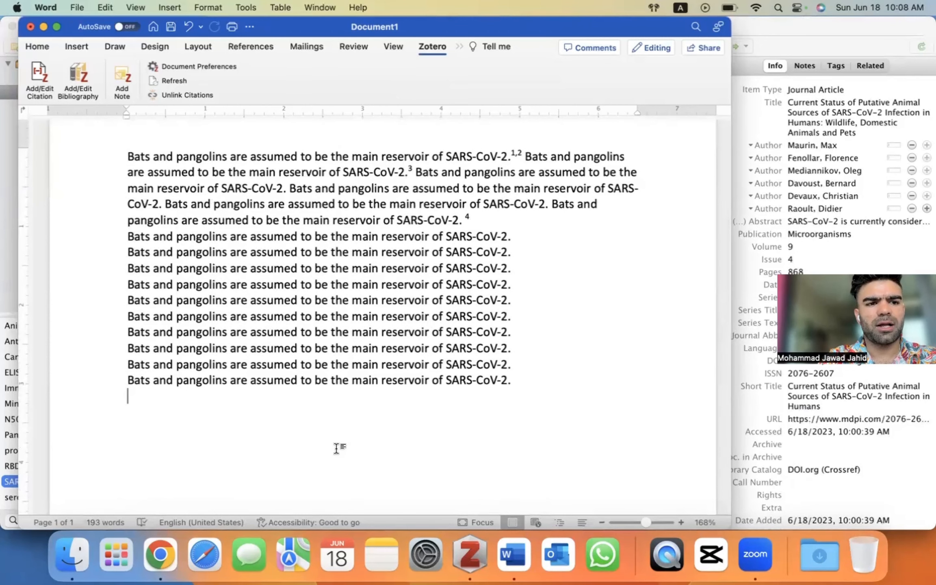
key(Return)
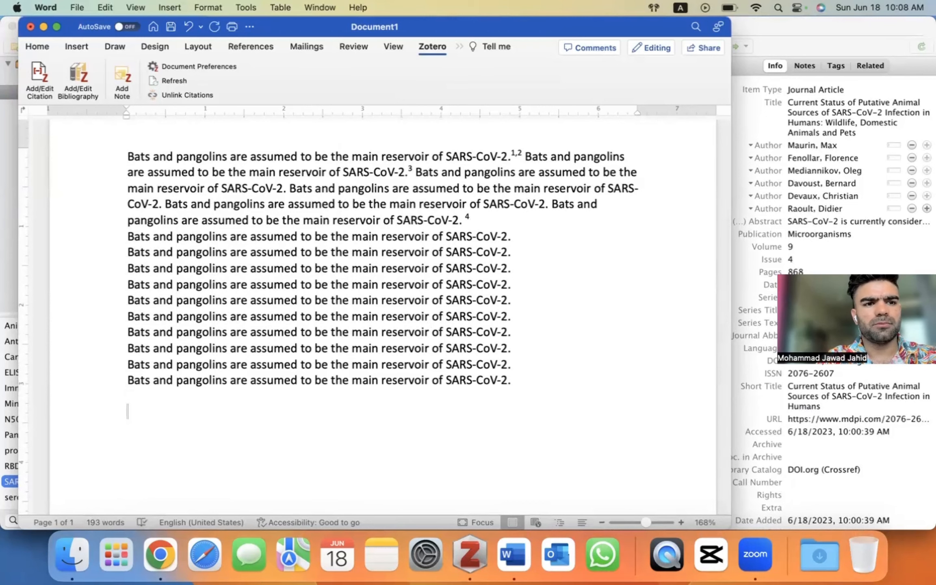
Switch to Zotero and look through the articles in the MPH-Lit. review, SARS-CoV-2, Mink-Lit review and Influenza AV collections
key(ctrl+Up)
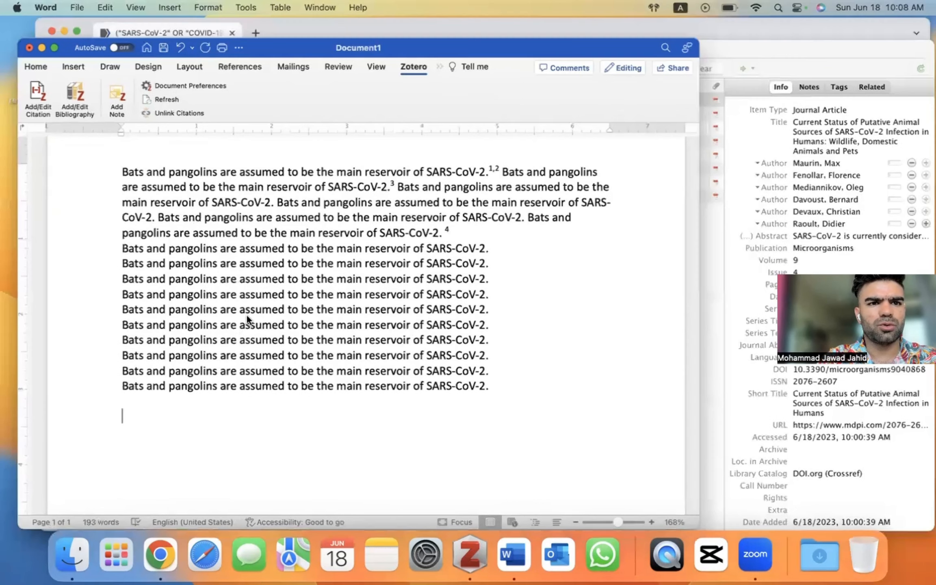
key(ctrl+Up)
click(546, 365)
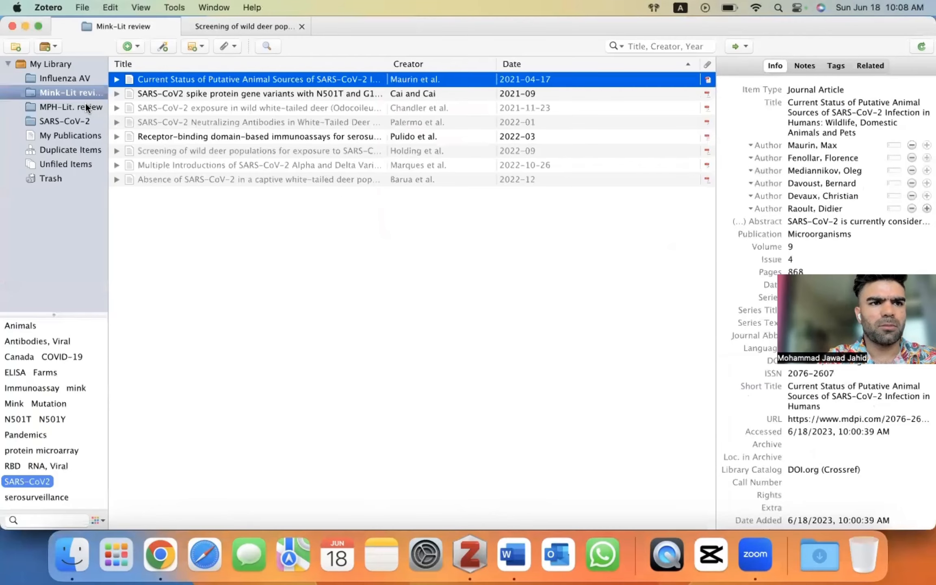
click(86, 104)
scroll(335, 247, down, 10)
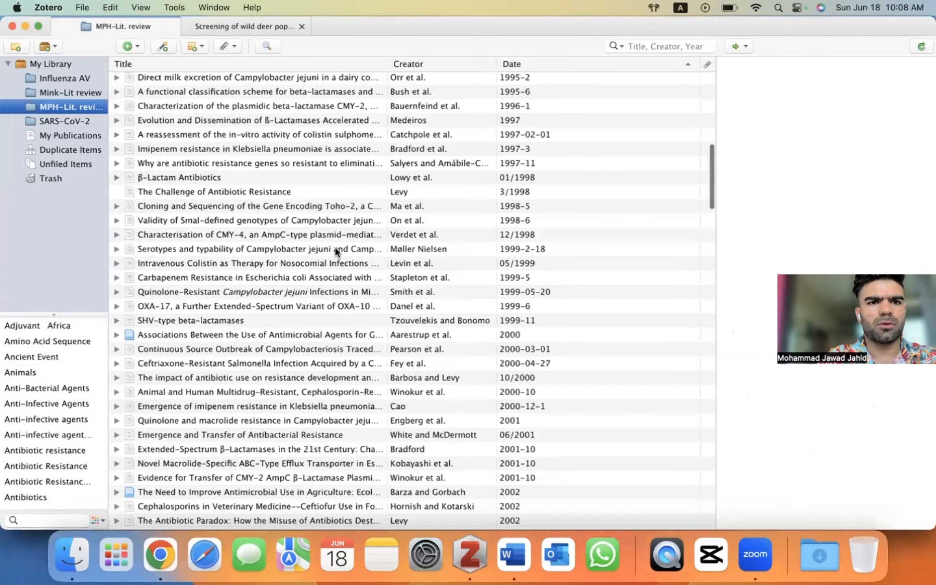
scroll(335, 247, up, 10)
click(44, 120)
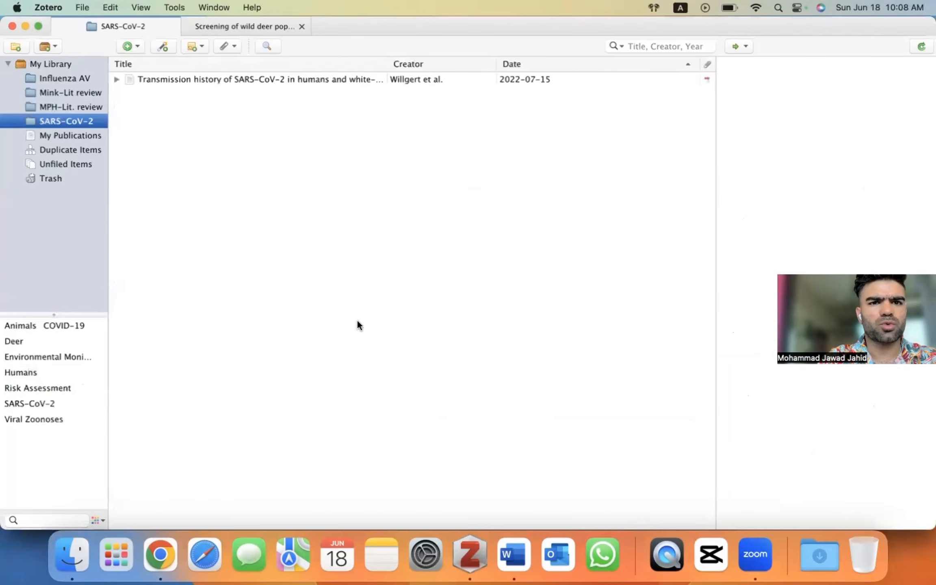
click(63, 107)
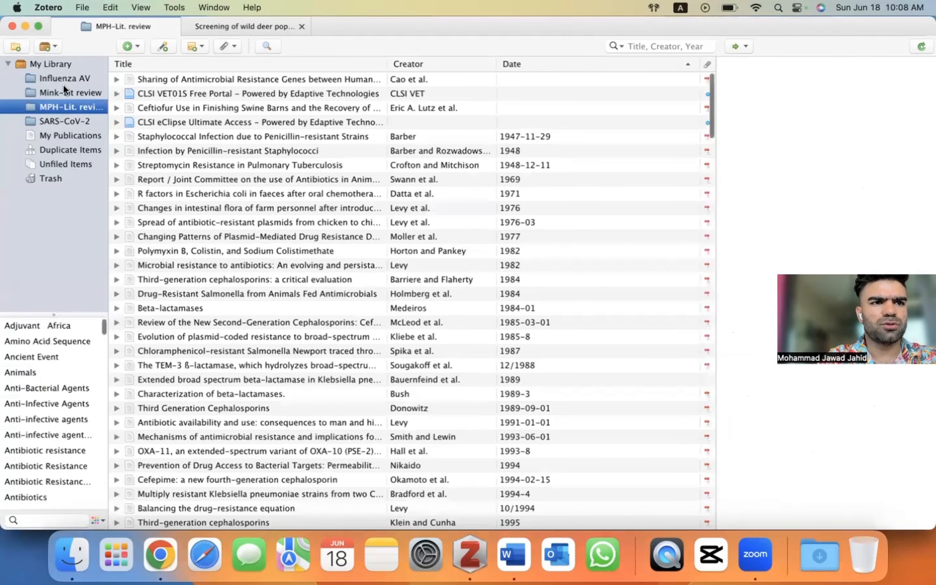
click(63, 93)
click(65, 77)
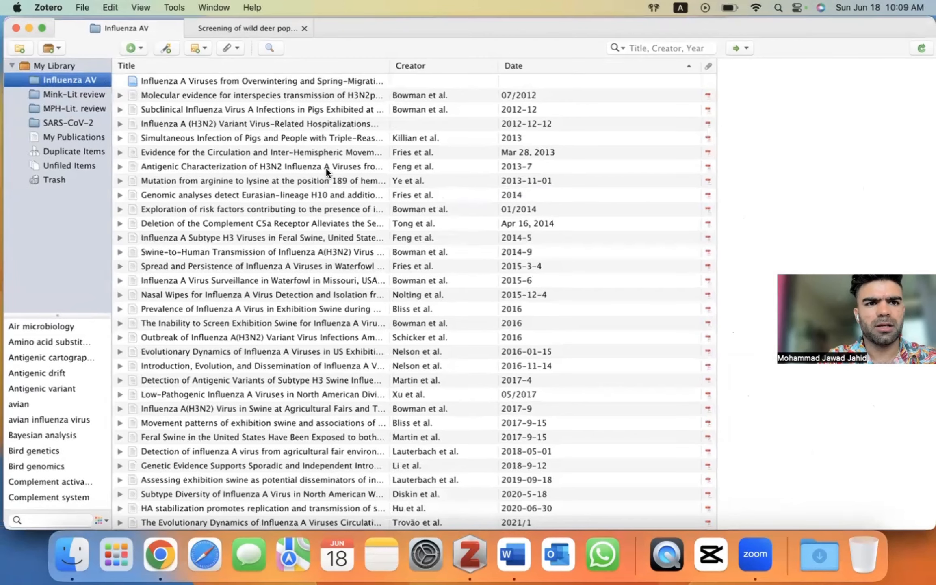
Select five articles in the Influenza AV collection and view the actions available for them without applying any
super+click(336, 233)
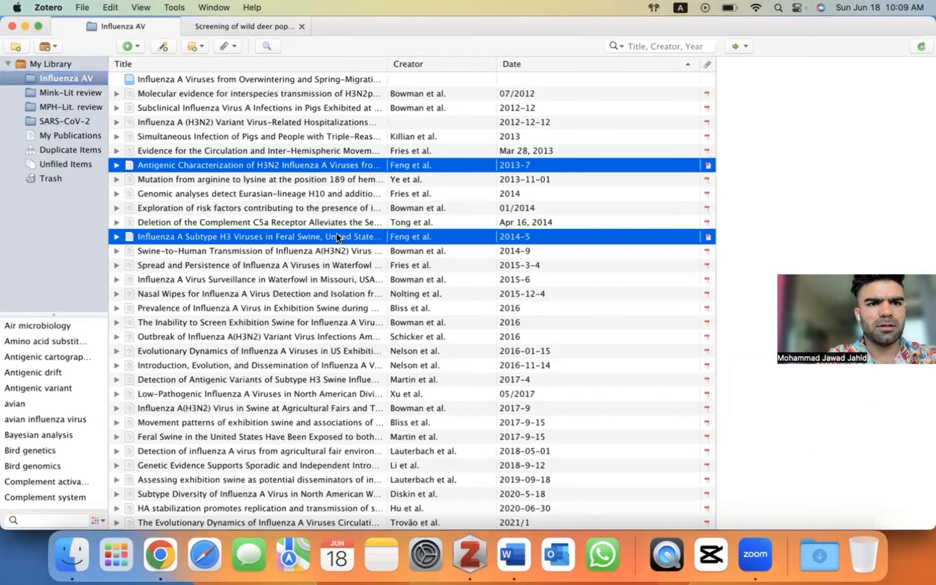
super+click(338, 194)
super+click(334, 301)
super+click(338, 277)
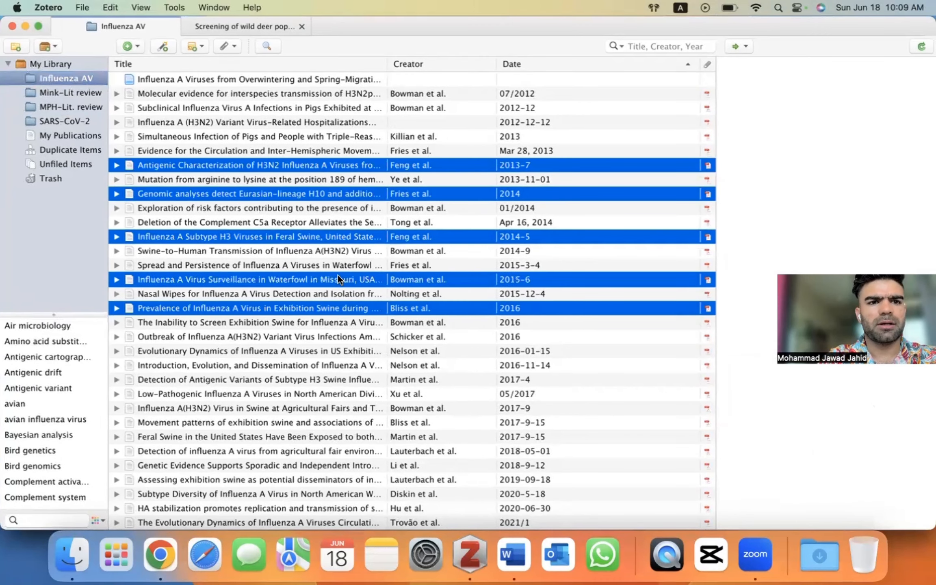
right_click(338, 276)
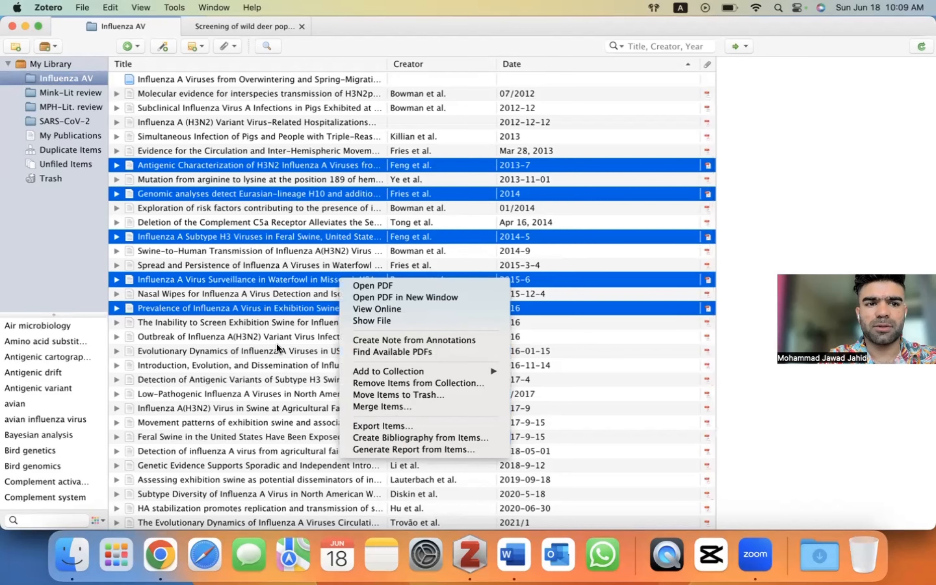
click(276, 327)
Return to the Word document and insert the Zotero bibliography on the empty line at its end
key(ctrl+Up)
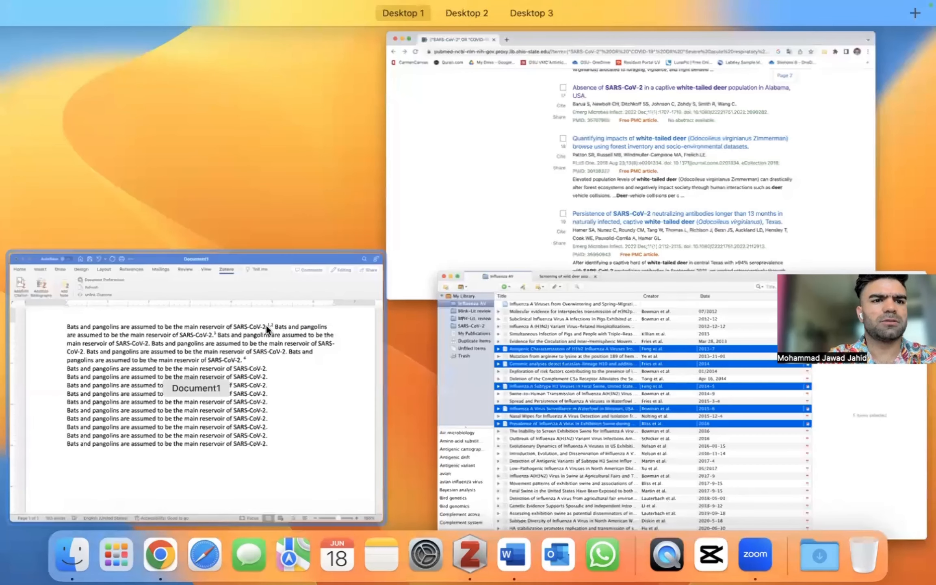
click(375, 345)
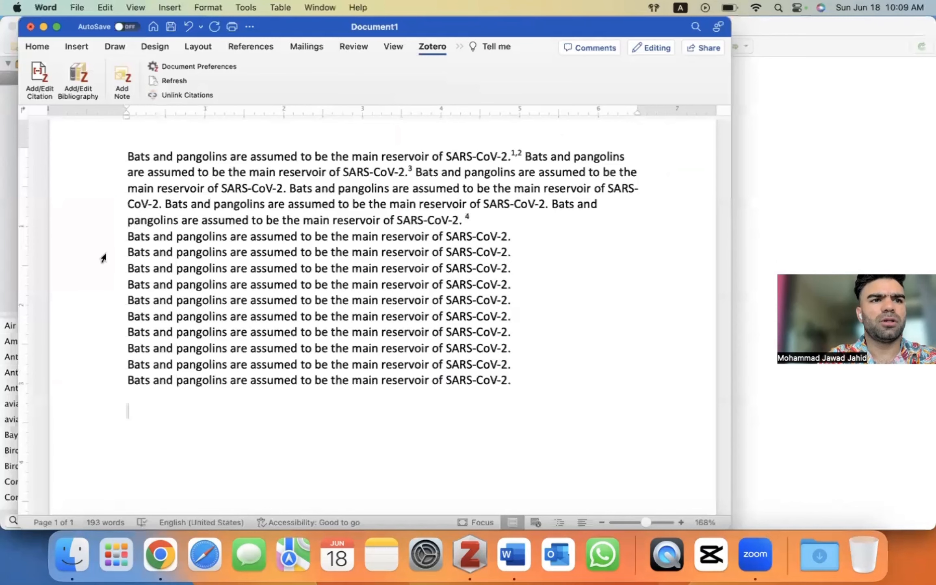
click(78, 72)
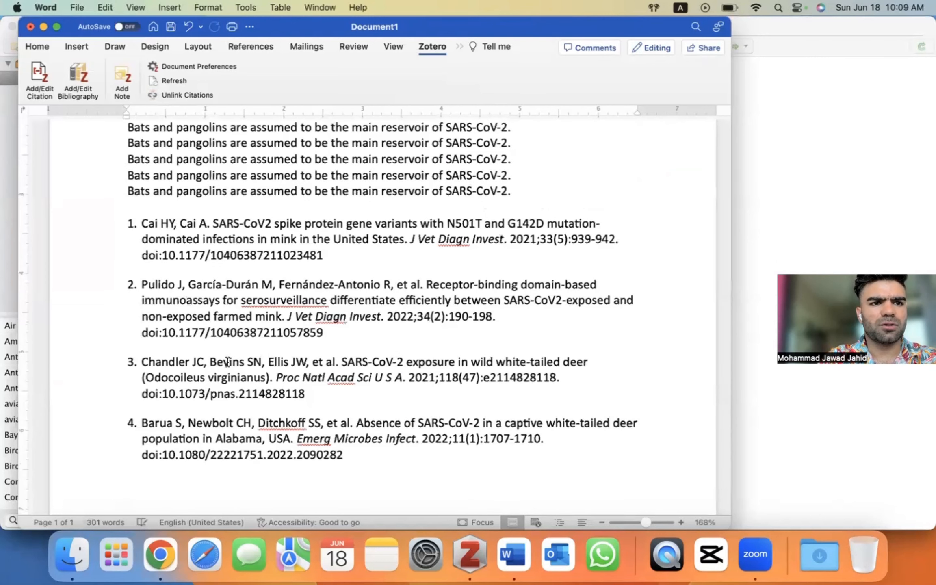
Compare the numbered references in the bibliography with the superscript citations in the paragraph above
scroll(228, 362, up, 2)
scroll(228, 362, down, 4)
drag(351, 426, 117, 199)
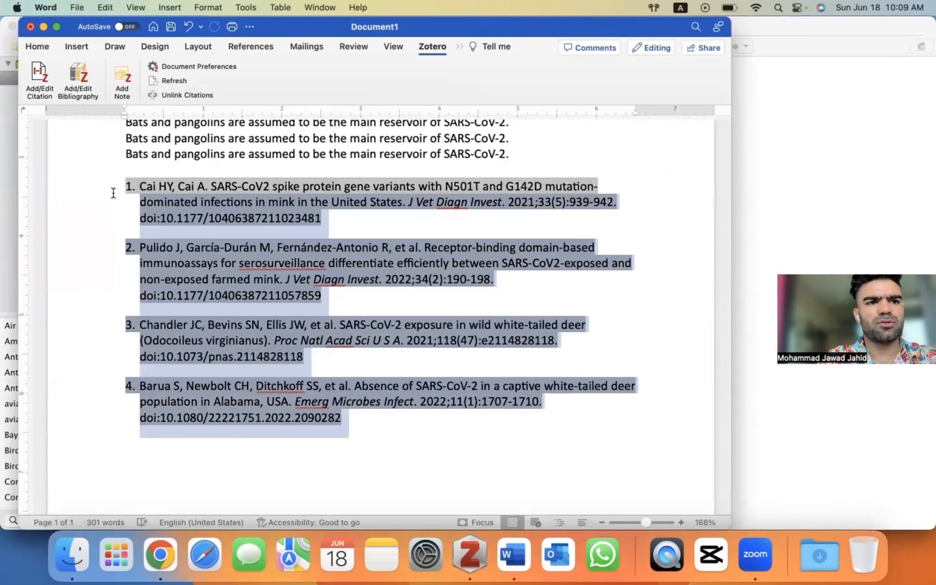
scroll(393, 244, up, 10)
scroll(393, 244, down, 5)
scroll(500, 243, up, 4)
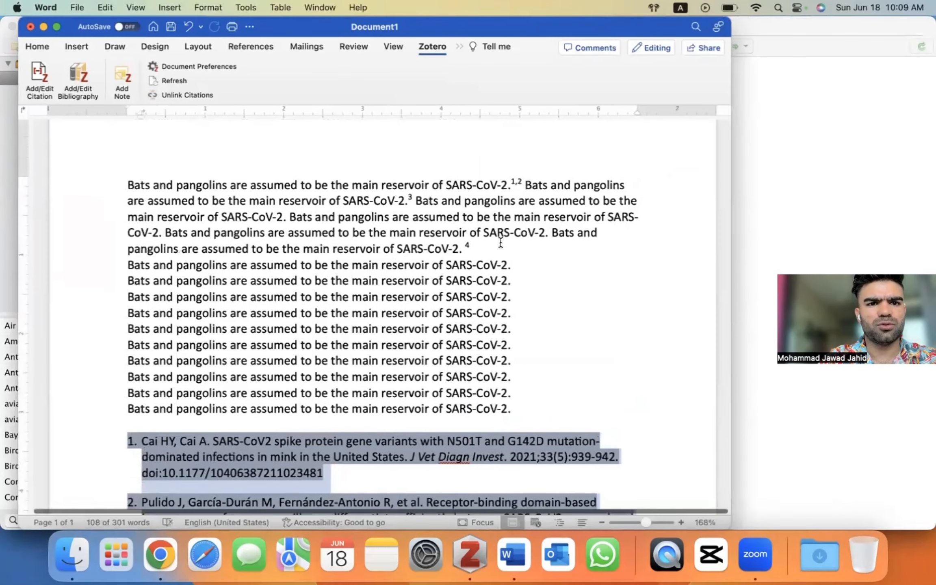
scroll(437, 285, down, 9)
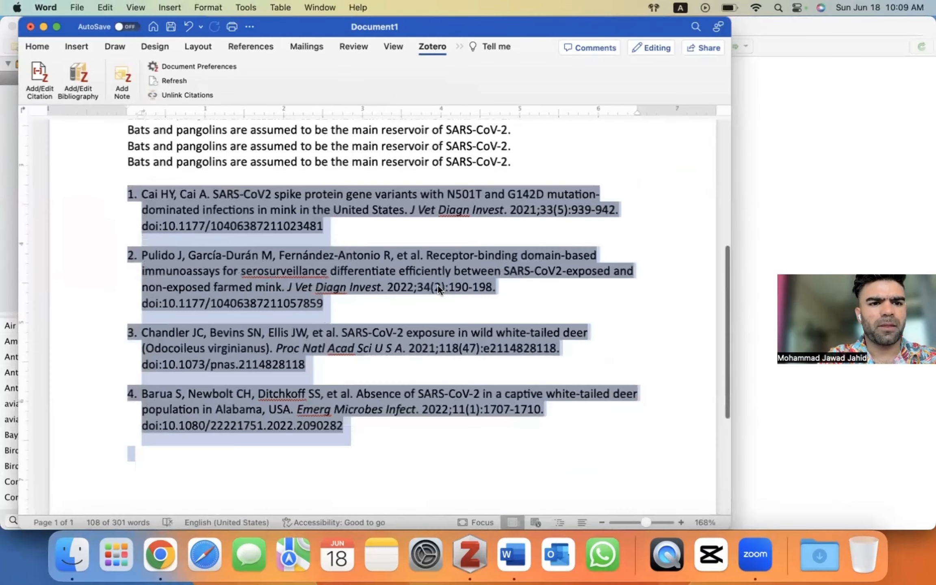
click(353, 434)
Insert a citation after the first single-line sentence for the receptor-binding immunoassay article, searching "mink", and the feral American mink article, searching "feral"
scroll(277, 357, up, 4)
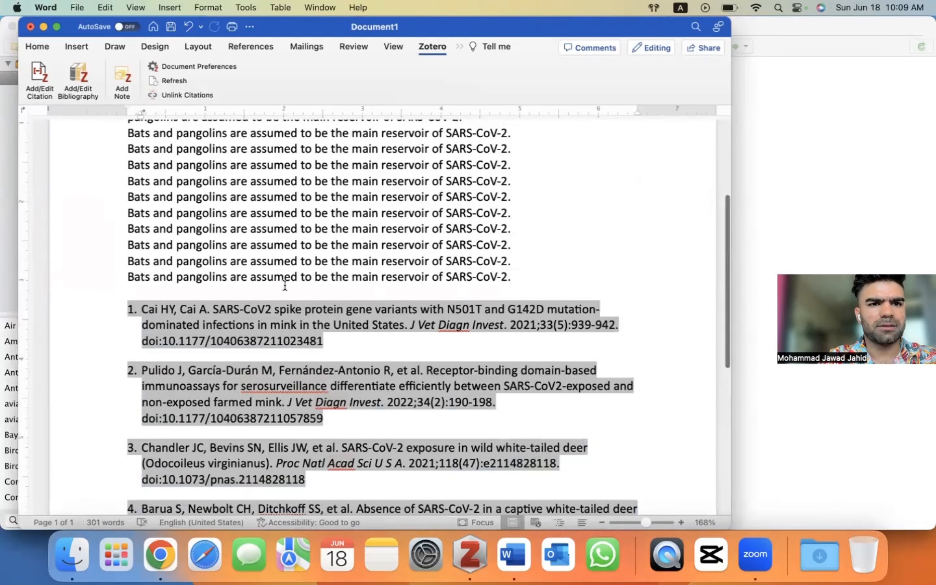
scroll(284, 286, up, 4)
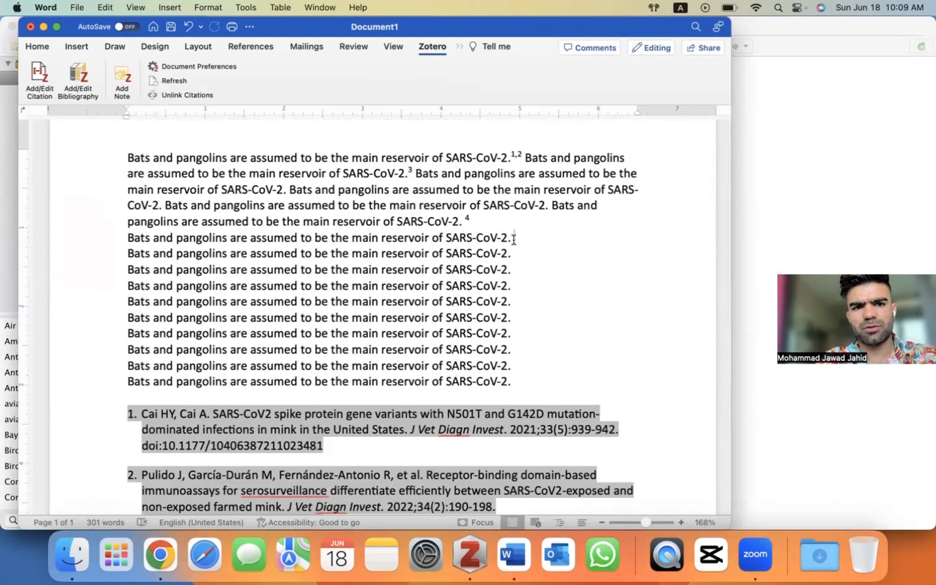
click(38, 73)
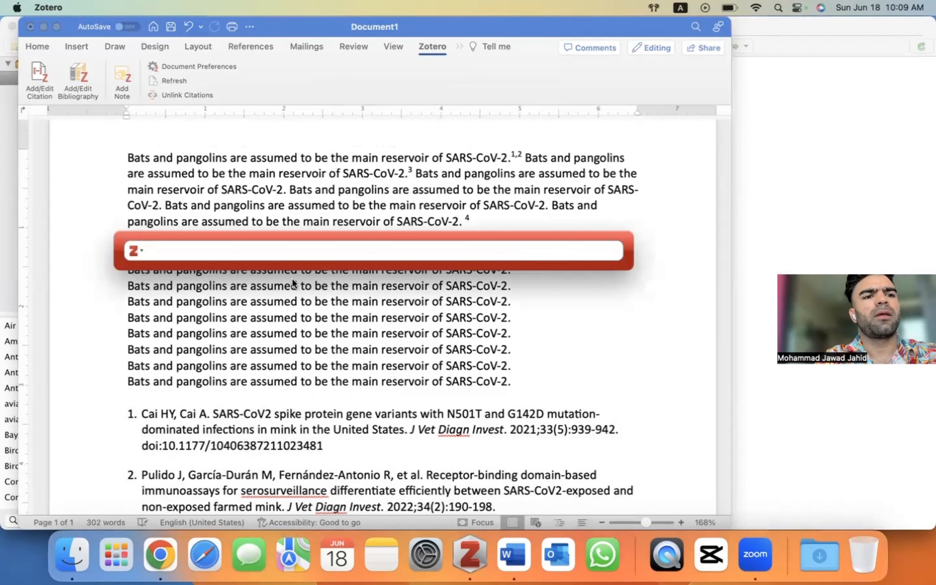
text(mink)
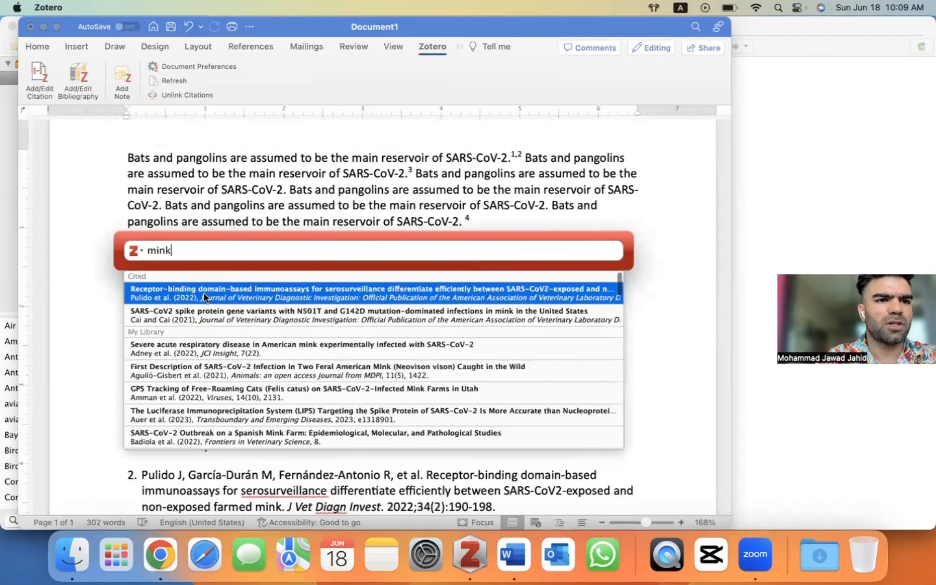
click(203, 294)
text(feral)
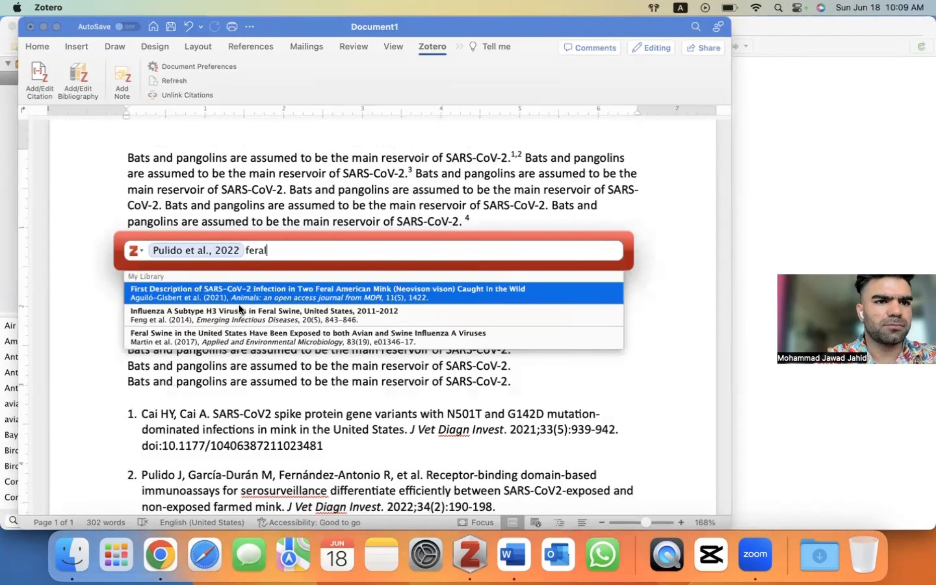
click(238, 291)
key(Return)
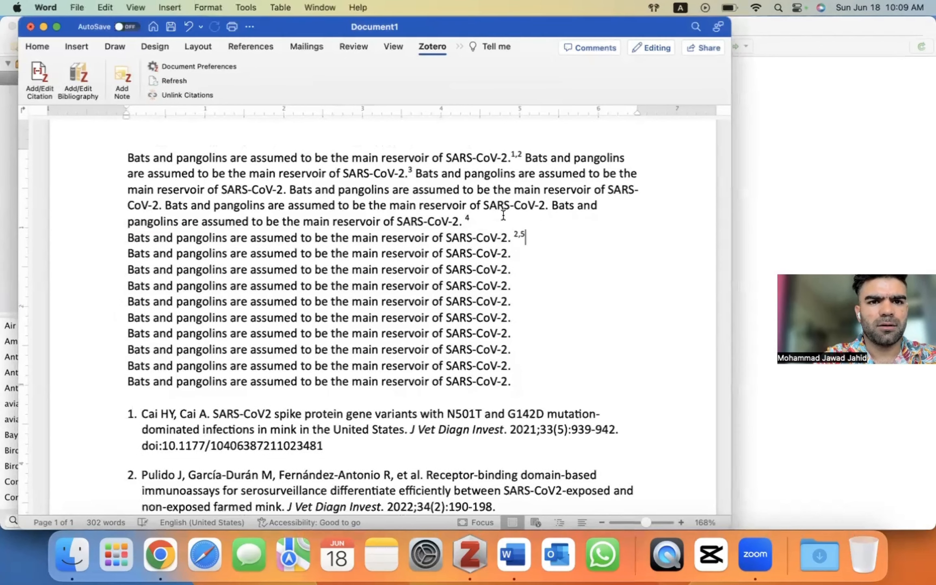
Insert a citation after the sixth single-line sentence for the antibacterial resistance transfer and wild white-tailed deer exposure articles, searching "white" for both
key(Down)
key(Down)
key(Down)
key(Down)
key(Down)
click(27, 70)
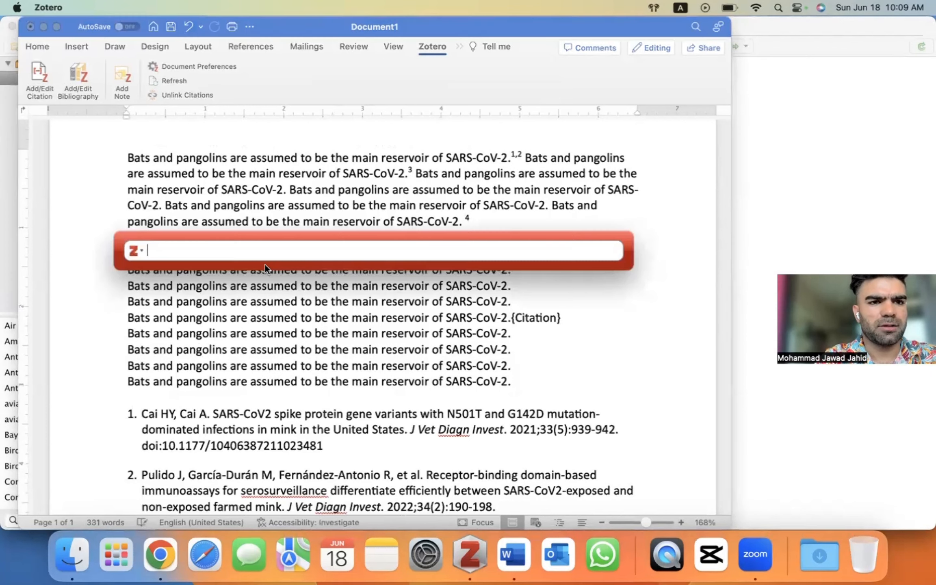
text(white)
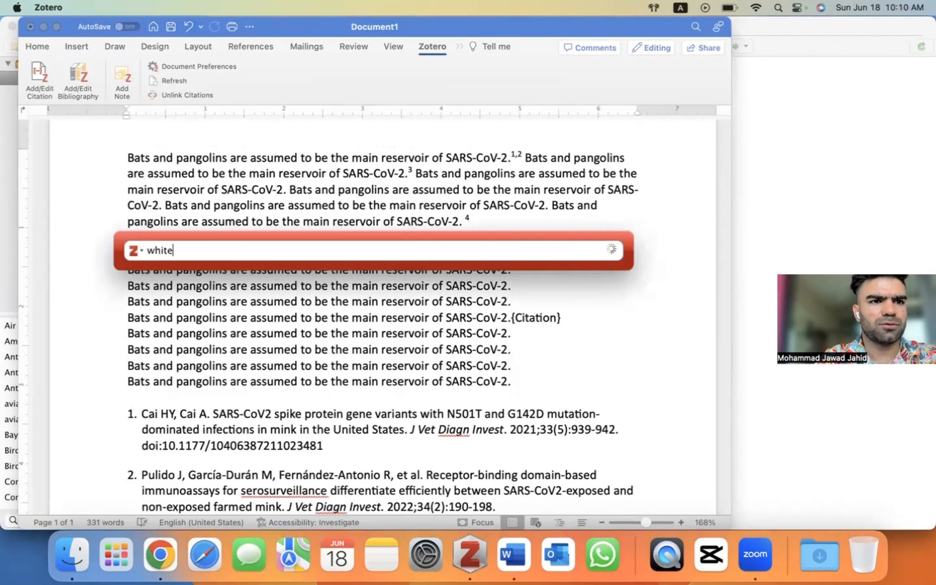
key(Return)
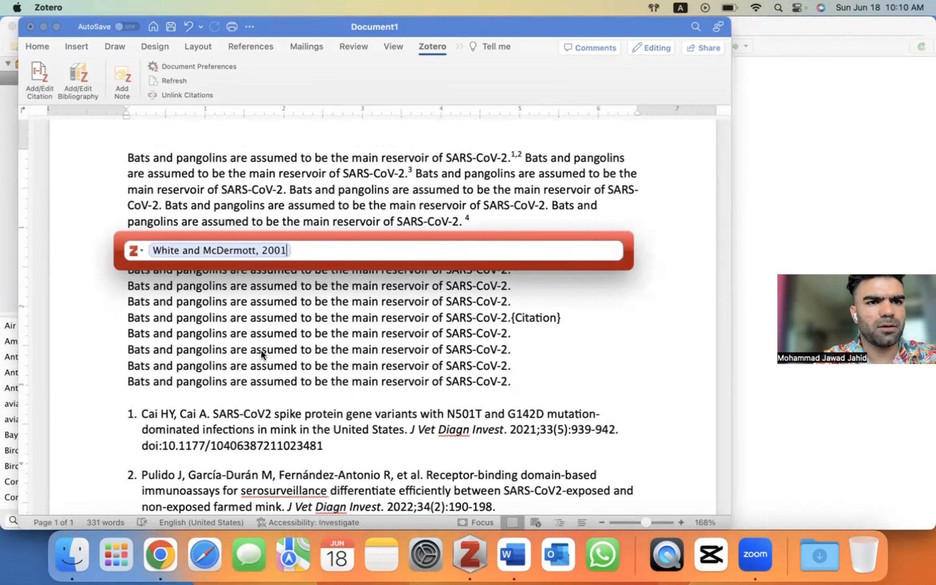
text(white)
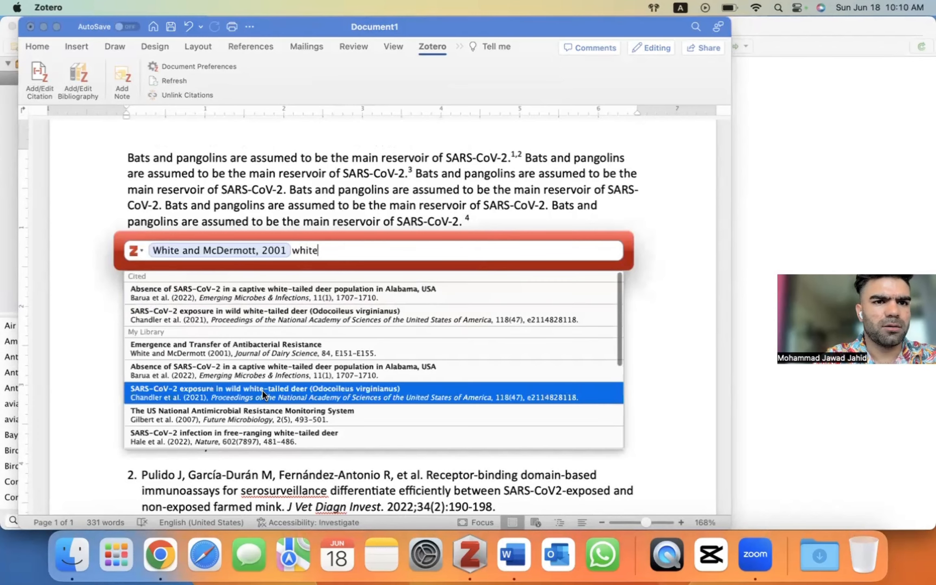
click(263, 394)
key(Return)
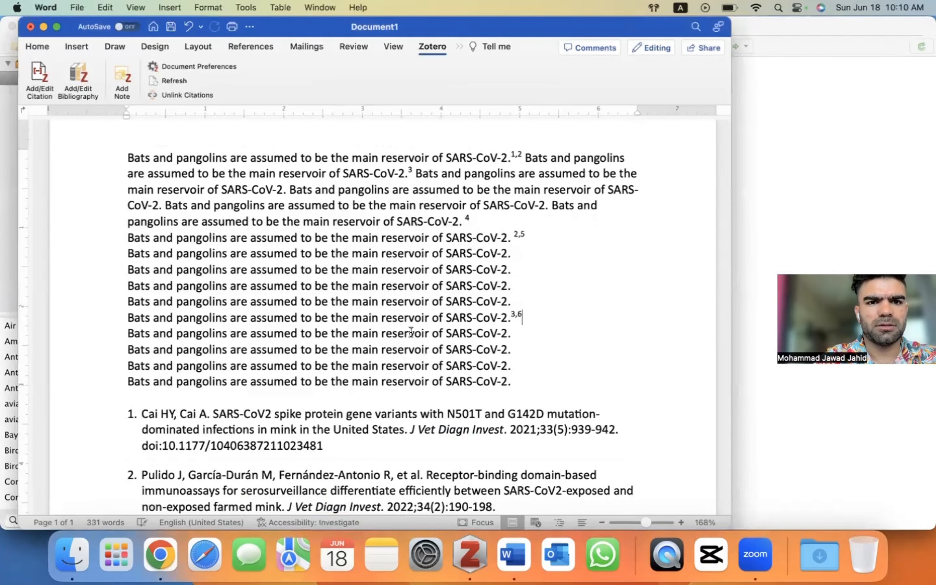
Insert a citation after the ninth single-line sentence for the colistin sulphomethate, ferret-cat-dog susceptibility and dairy cow resistance articles, searching "cat", "dog" and "cow"
click(509, 359)
click(40, 73)
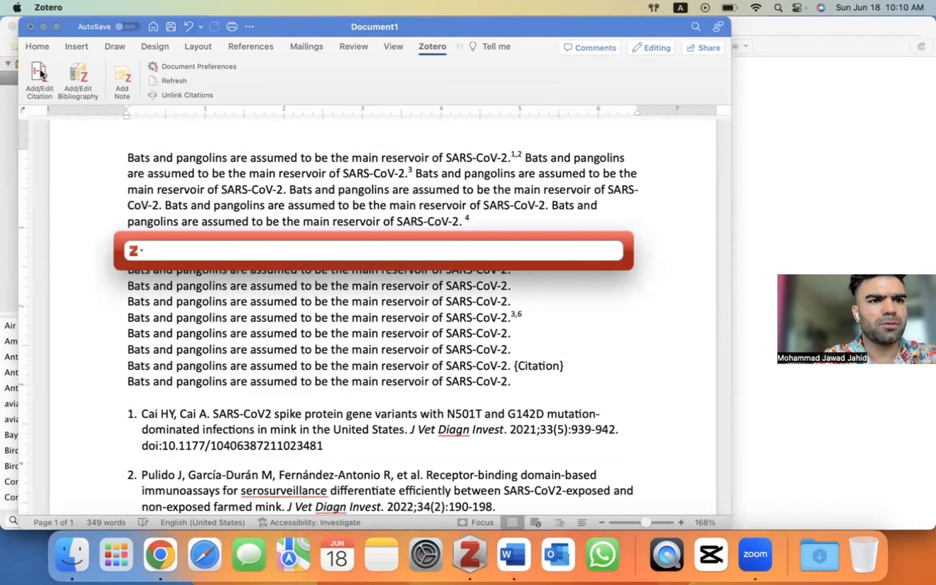
text(cat)
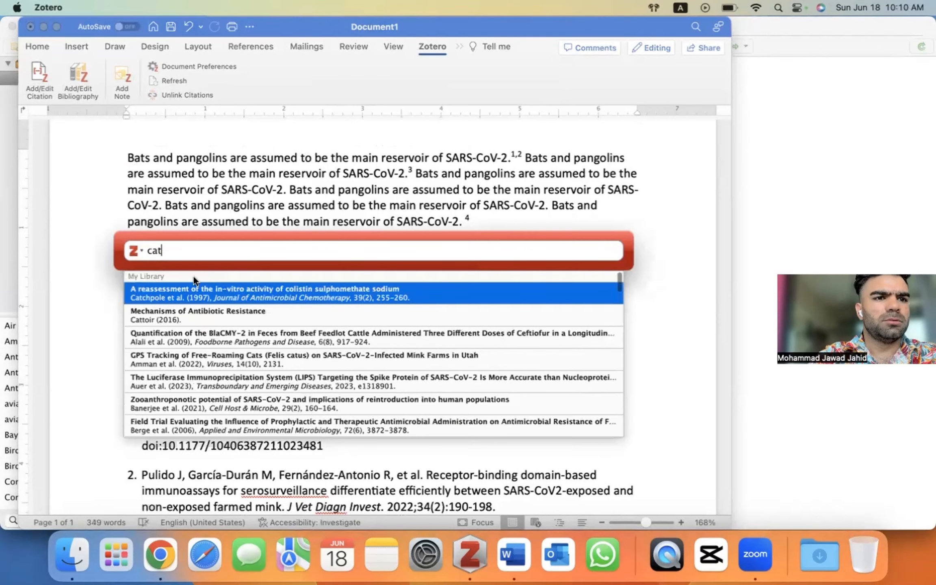
click(197, 302)
text(dog)
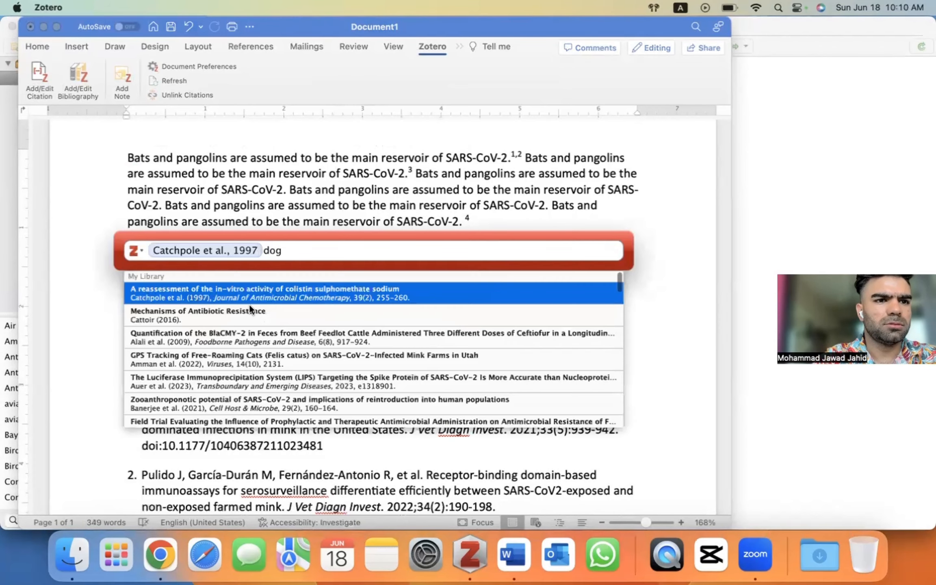
click(226, 340)
text(cow)
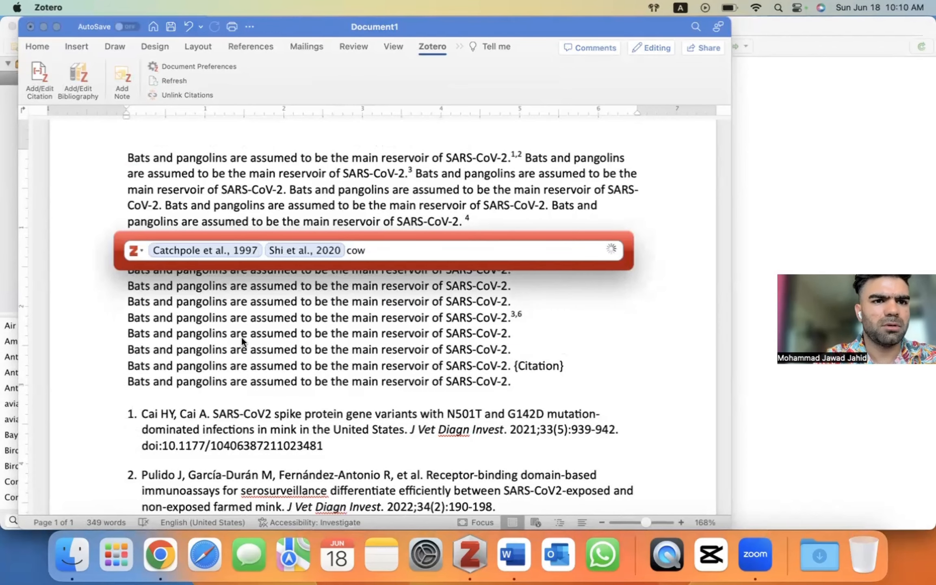
click(213, 427)
key(Return)
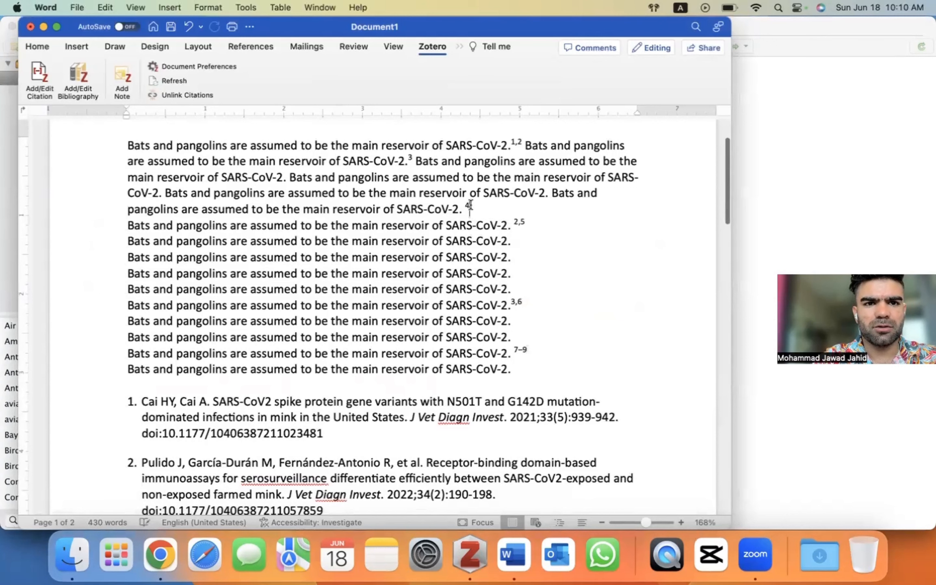
Compare the in-text citation numbers with the numbered references in the bibliography across both pages
drag(467, 207, 442, 205)
click(534, 352)
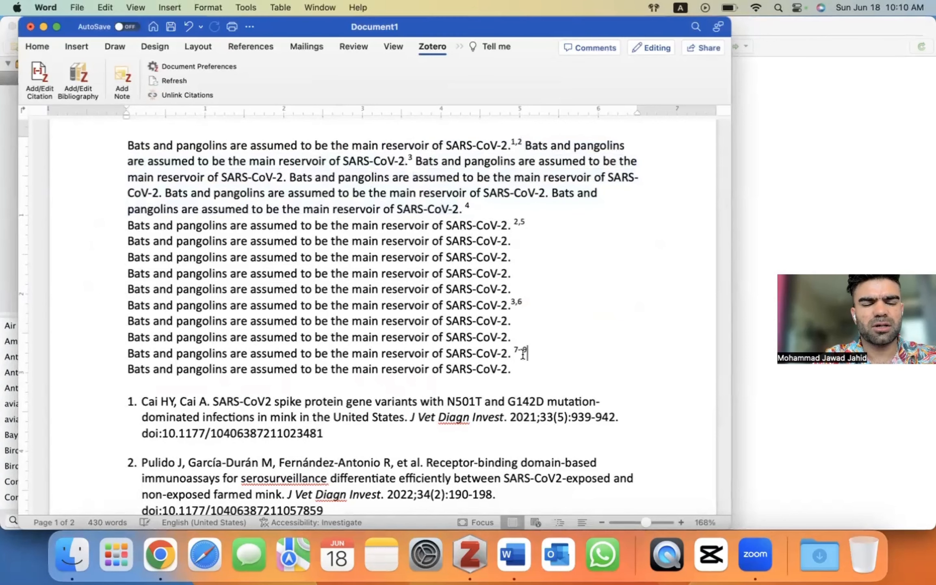
scroll(527, 350, down, 2)
scroll(526, 334, down, 2)
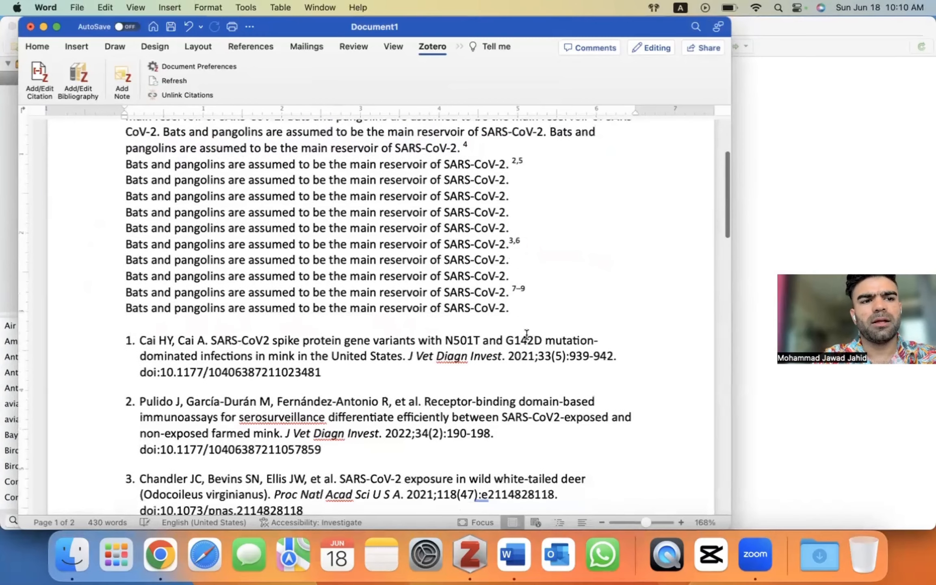
scroll(526, 334, down, 15)
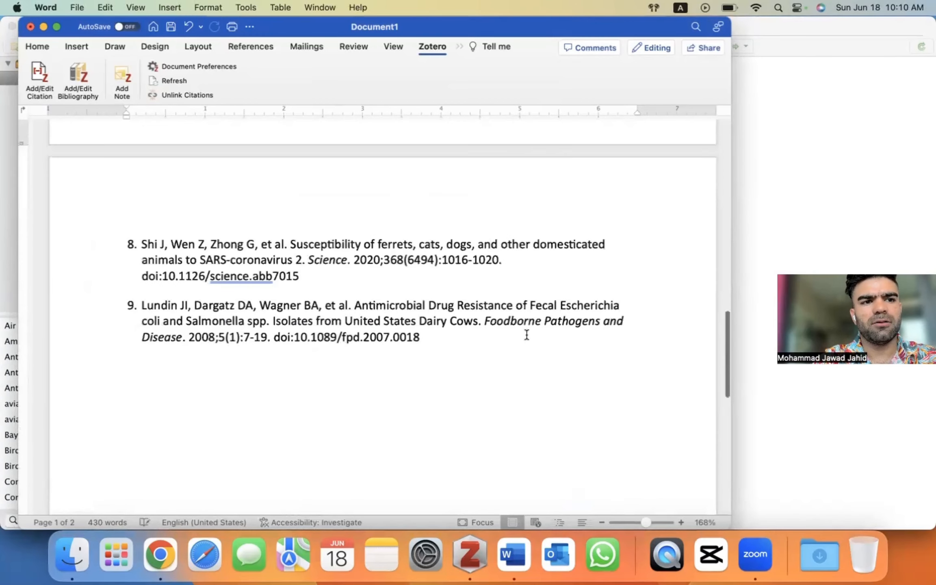
scroll(448, 346, up, 10)
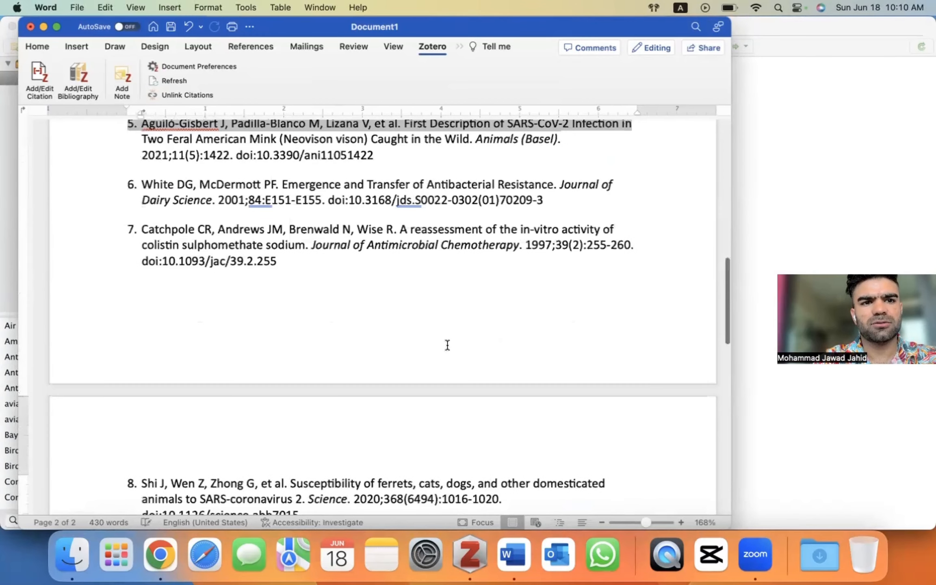
scroll(447, 345, down, 10)
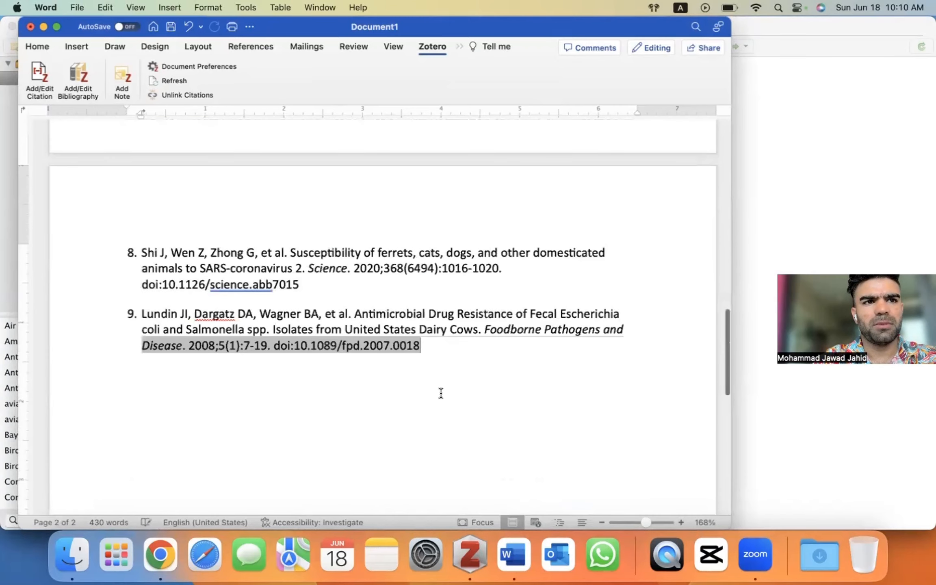
scroll(440, 394, up, 10)
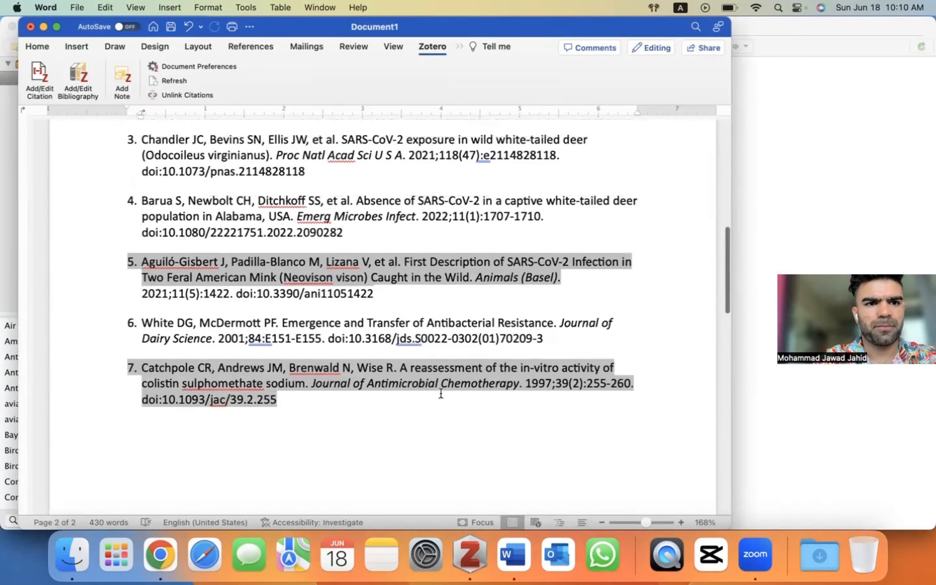
scroll(432, 144, up, 4)
scroll(432, 145, up, 5)
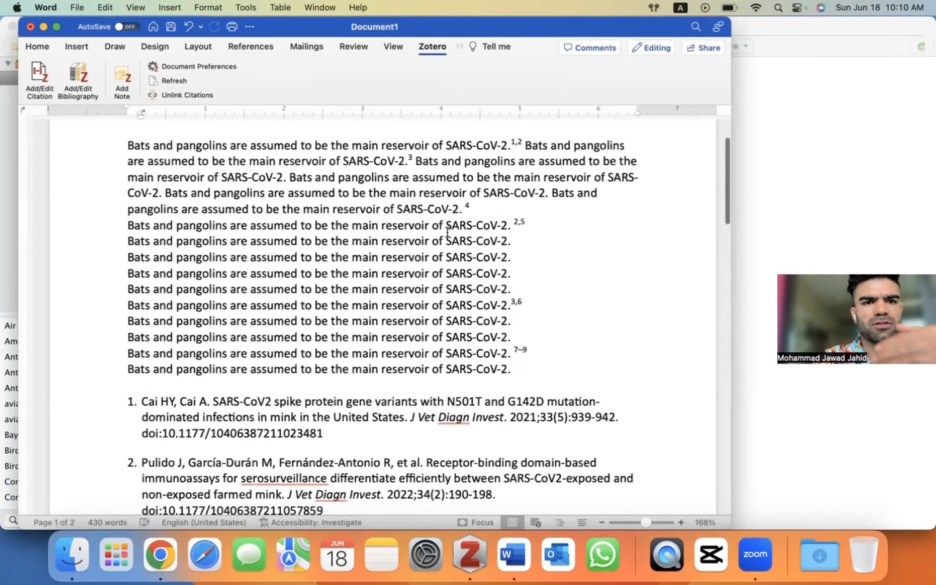
scroll(429, 286, down, 7)
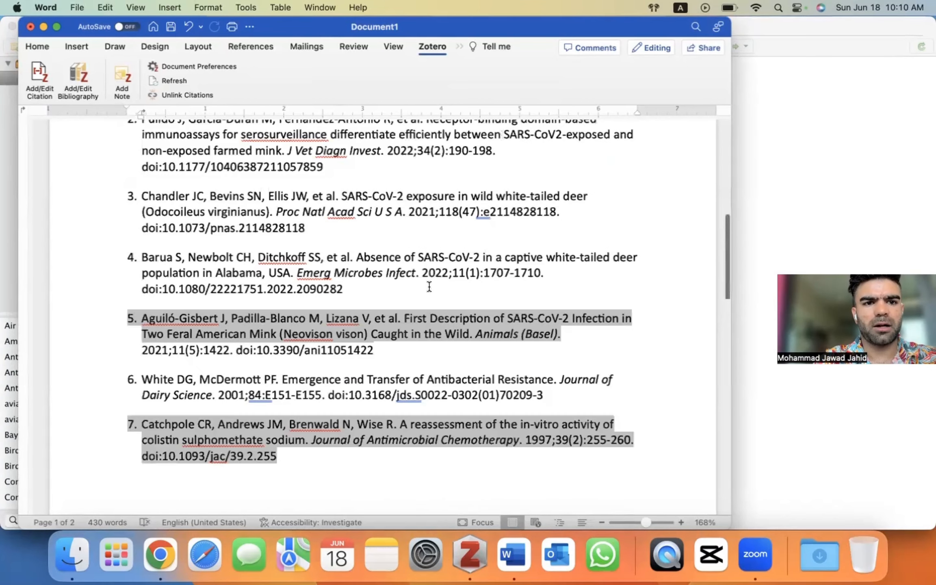
scroll(429, 287, down, 12)
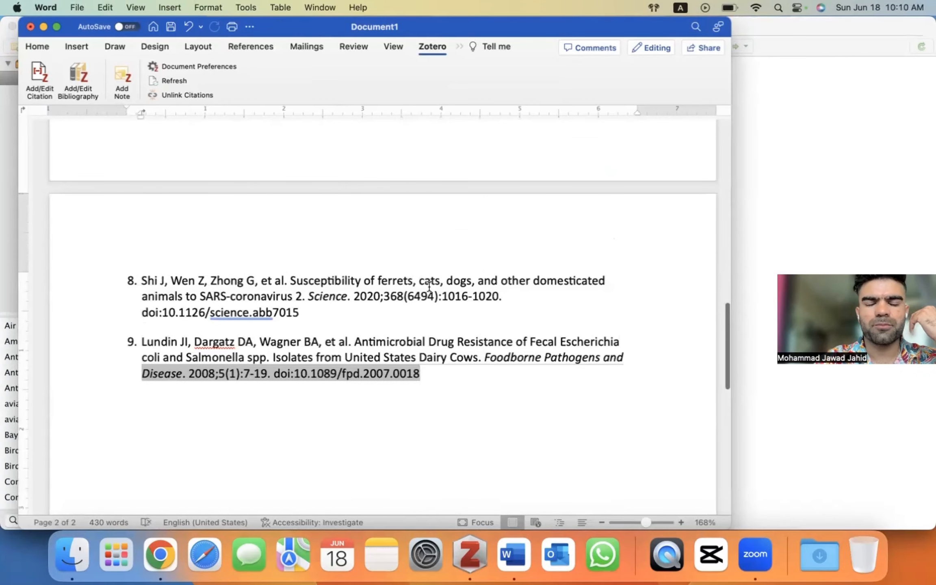
scroll(428, 287, down, 3)
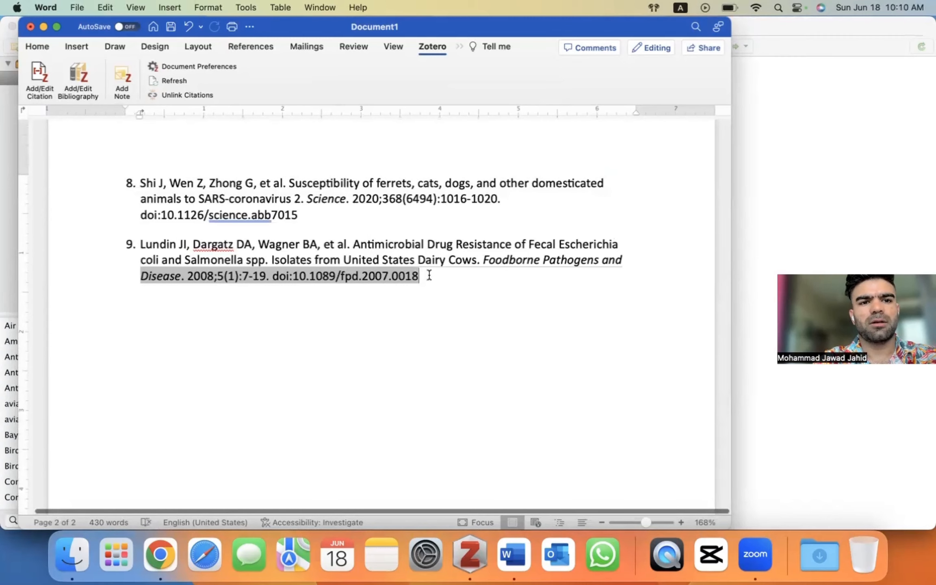
scroll(373, 210, up, 4)
scroll(373, 210, up, 15)
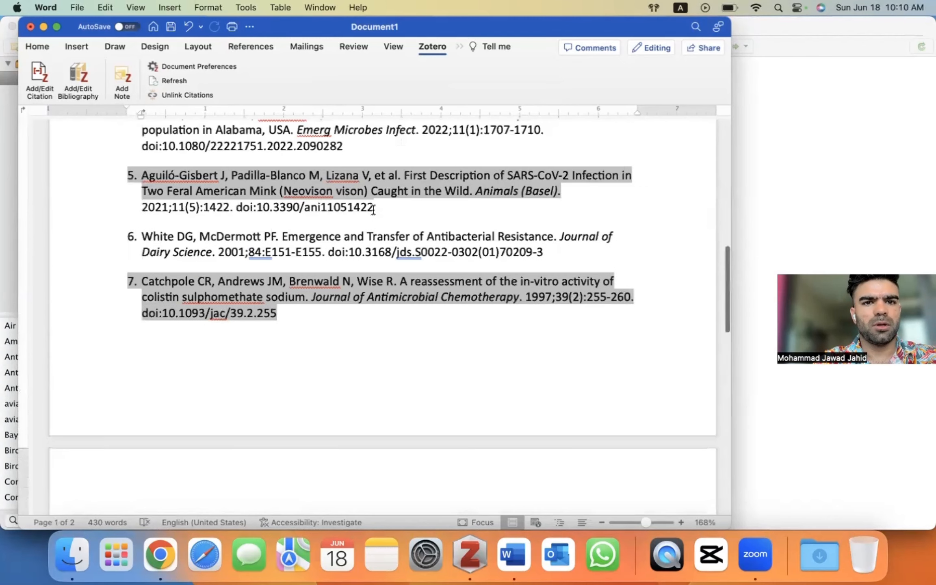
scroll(367, 280, down, 3)
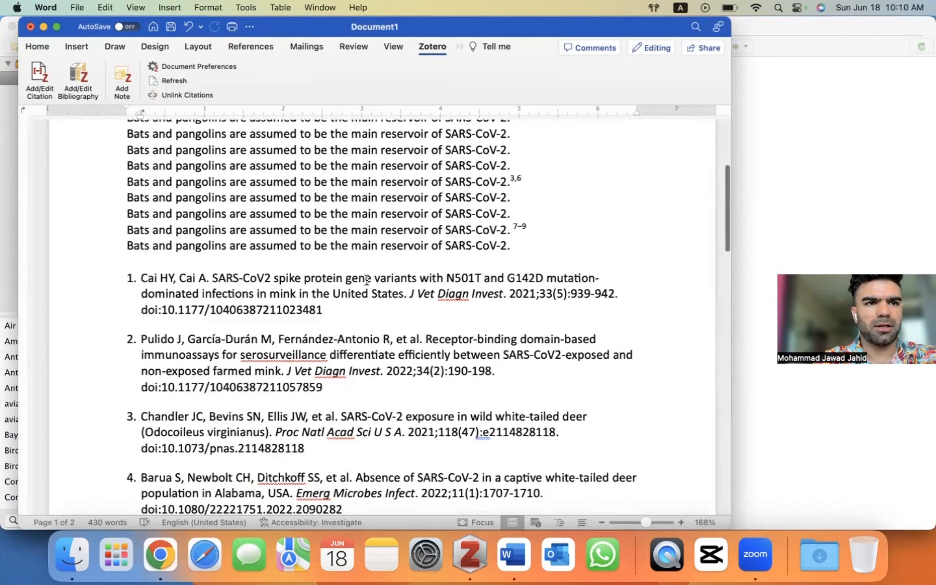
Refresh the document's Zotero citations and bibliography, and review the regenerated reference list
scroll(311, 325, down, 6)
scroll(311, 325, up, 5)
click(176, 83)
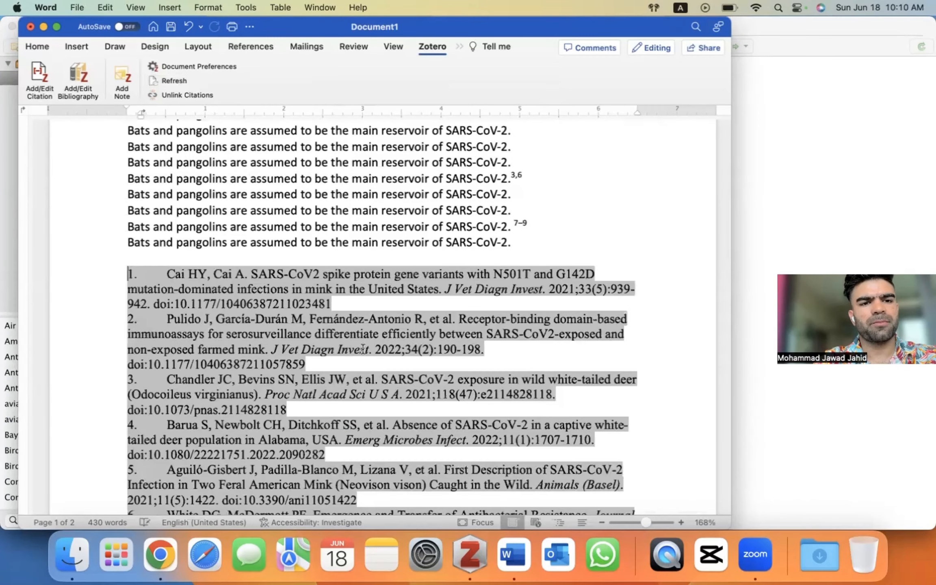
scroll(363, 348, up, 12)
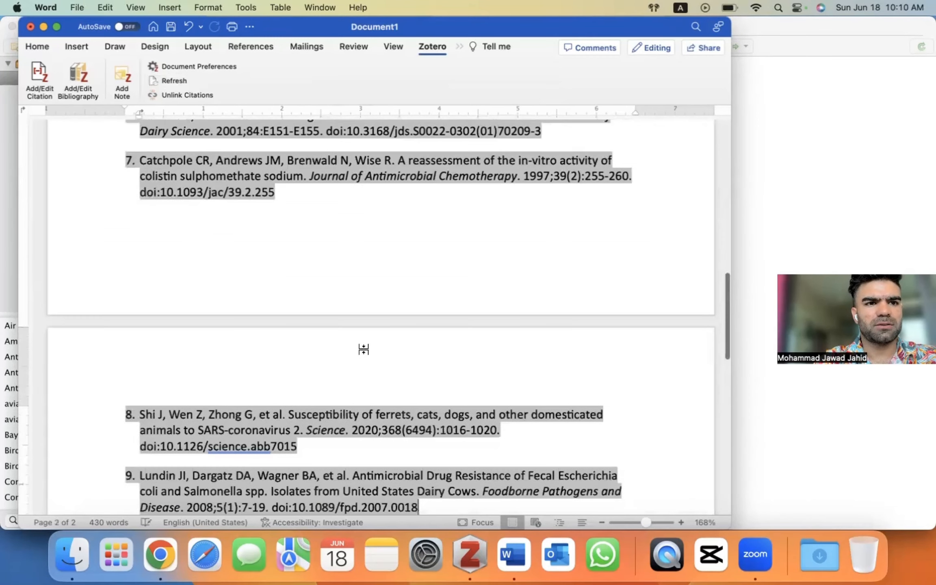
scroll(363, 349, up, 15)
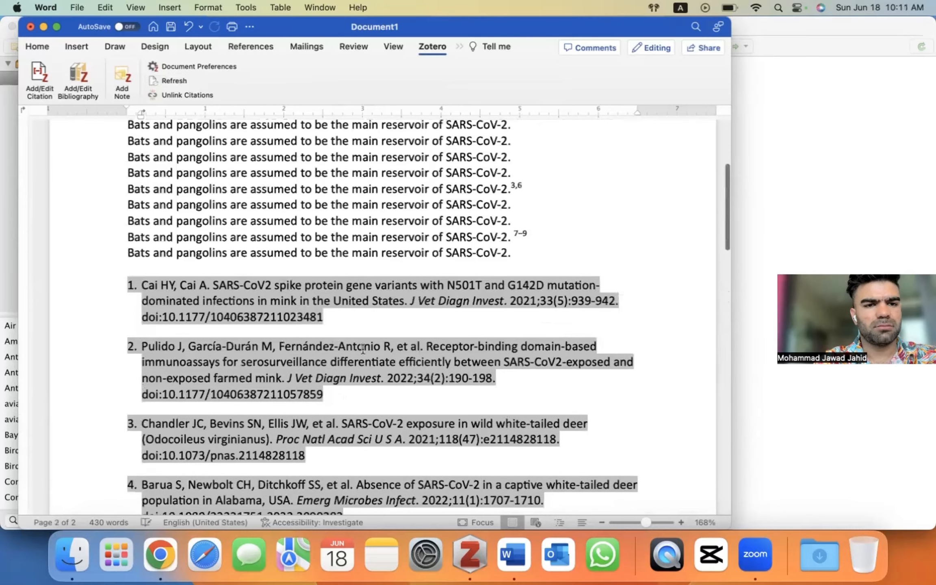
click(581, 314)
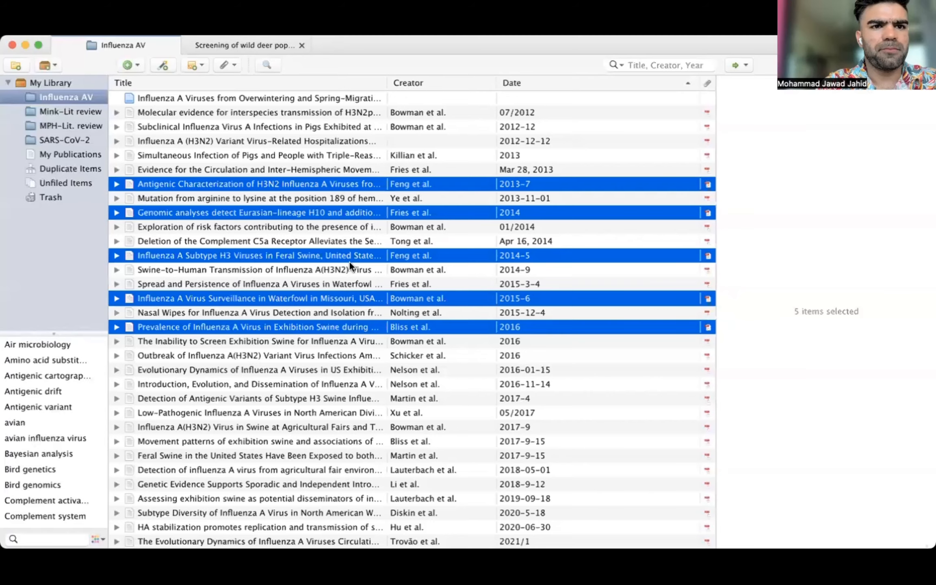
Select eleven scattered articles in Zotero's Influenza AV collection and copy a JAMA-style bibliography of them to the clipboard, in English (US)
click(242, 122)
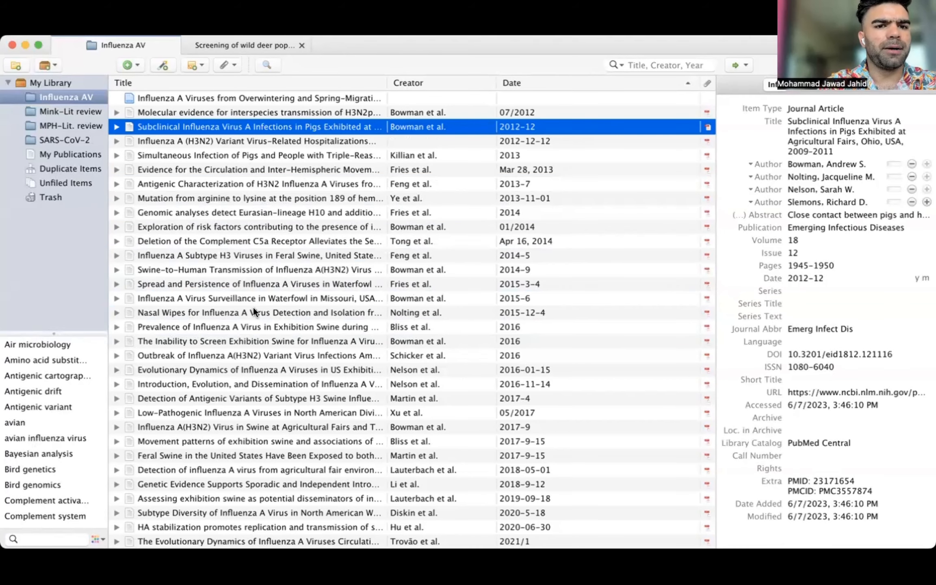
super+click(218, 155)
super+click(246, 227)
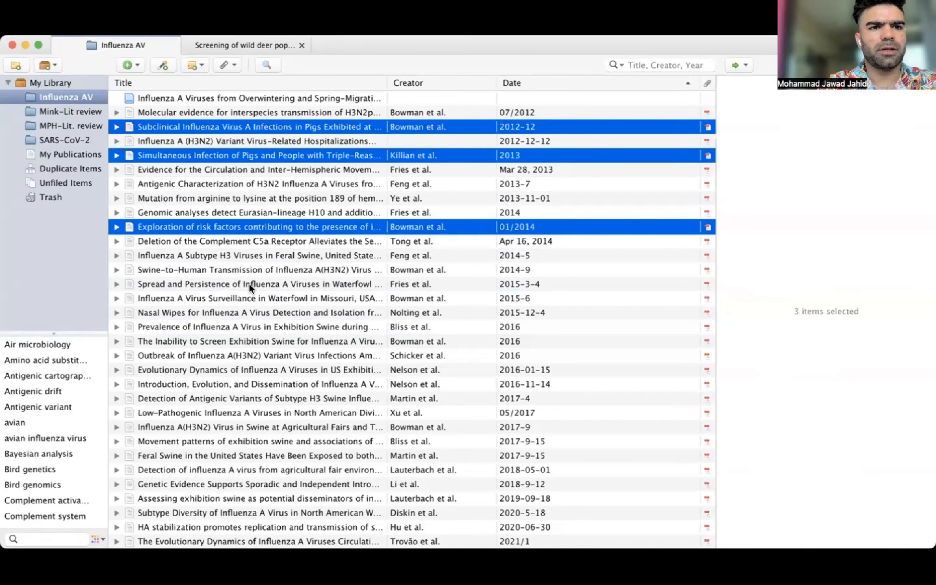
super+click(251, 298)
super+click(262, 208)
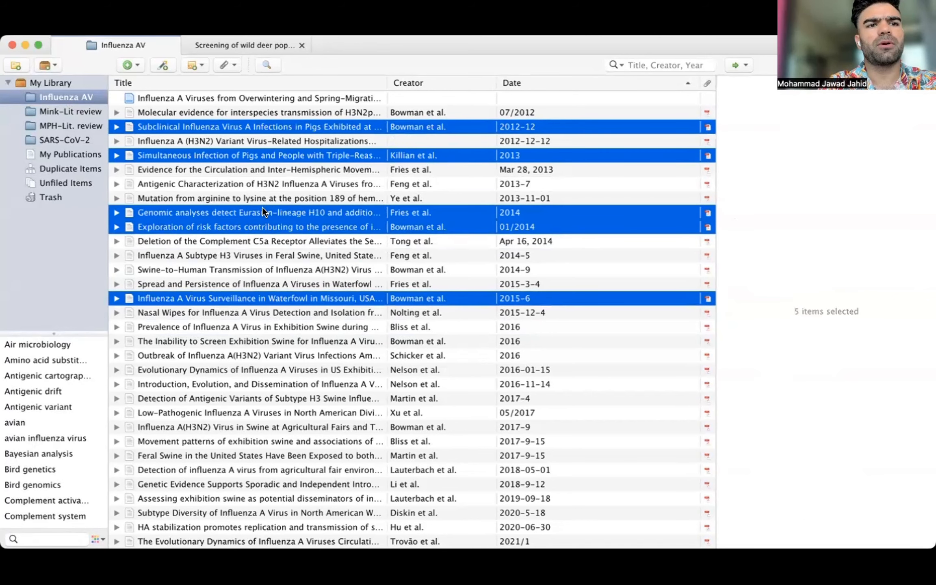
super+click(263, 179)
super+click(266, 508)
super+click(280, 370)
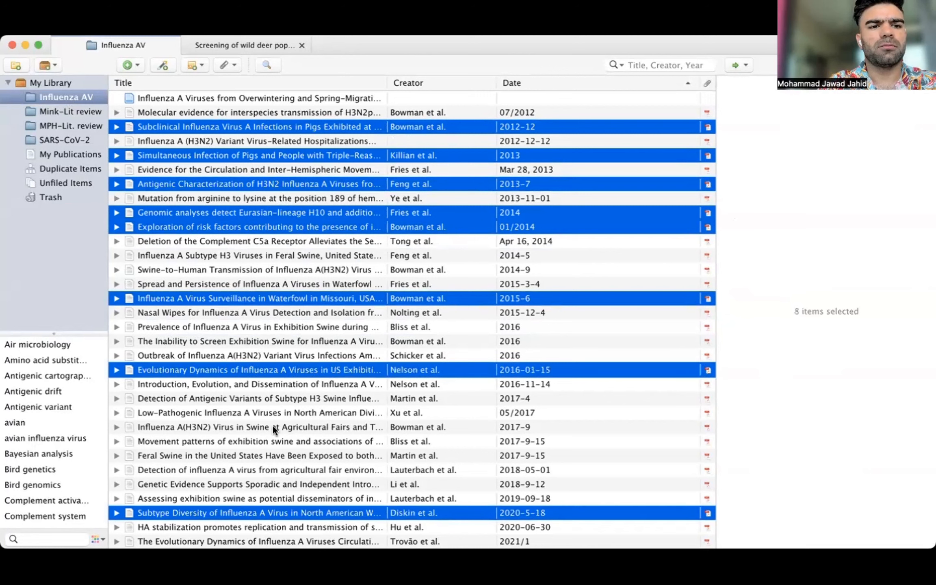
super+click(273, 426)
super+click(288, 335)
super+click(293, 260)
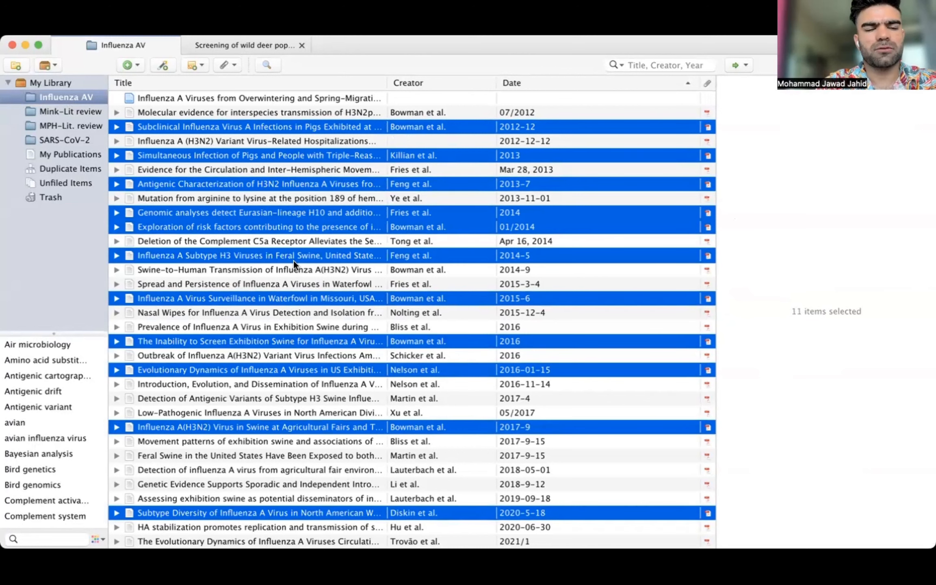
right_click(289, 217)
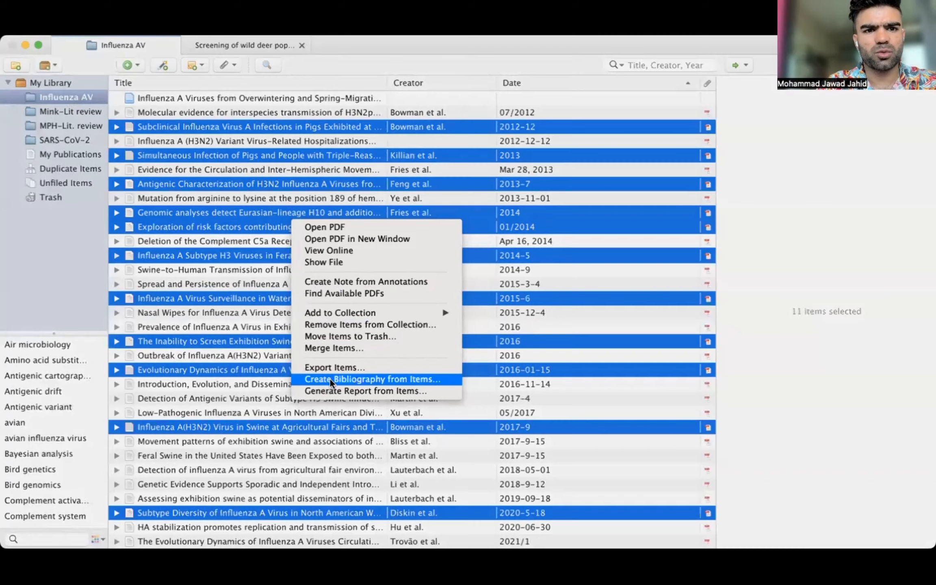
click(330, 379)
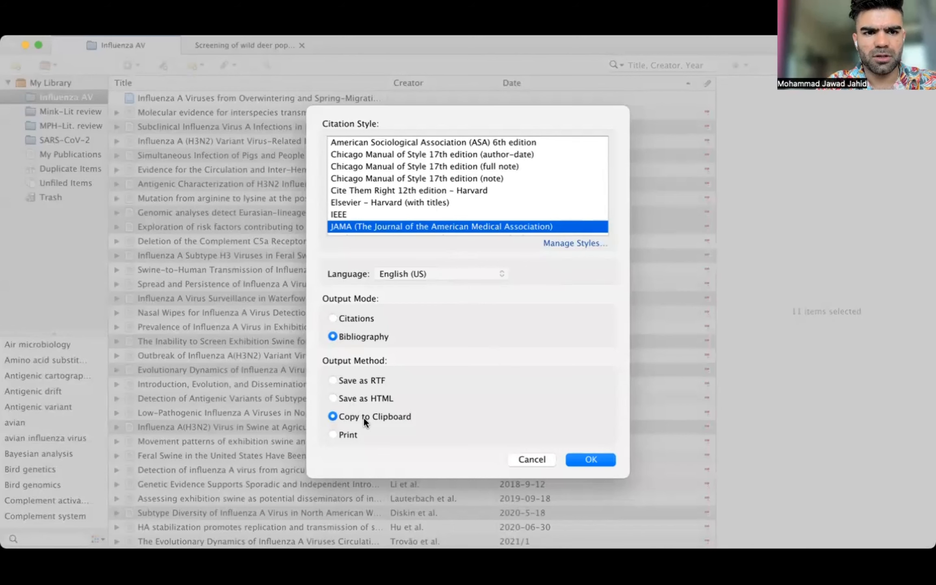
click(592, 460)
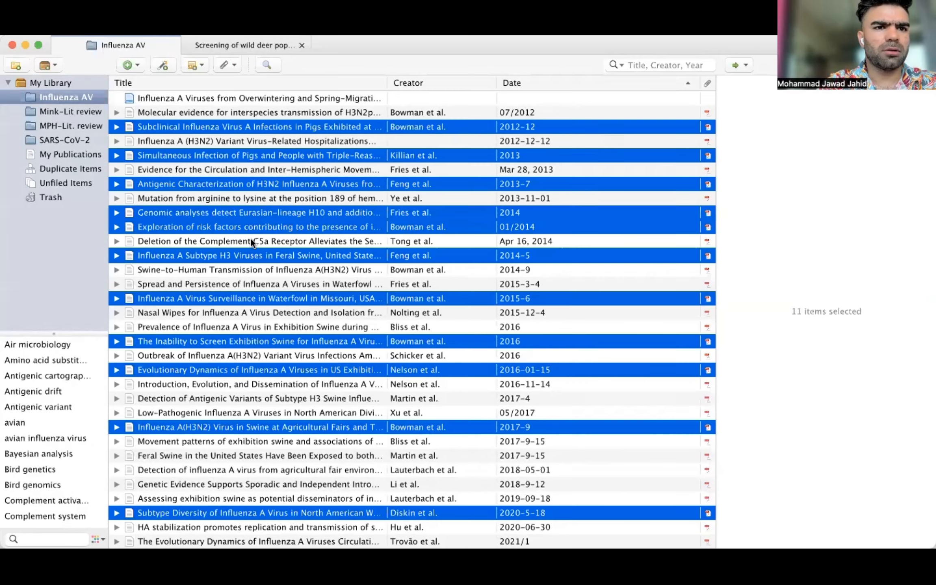
Create a JAMA-style bibliography from the whole Influenza AV collection and copy it to the clipboard
click(246, 194)
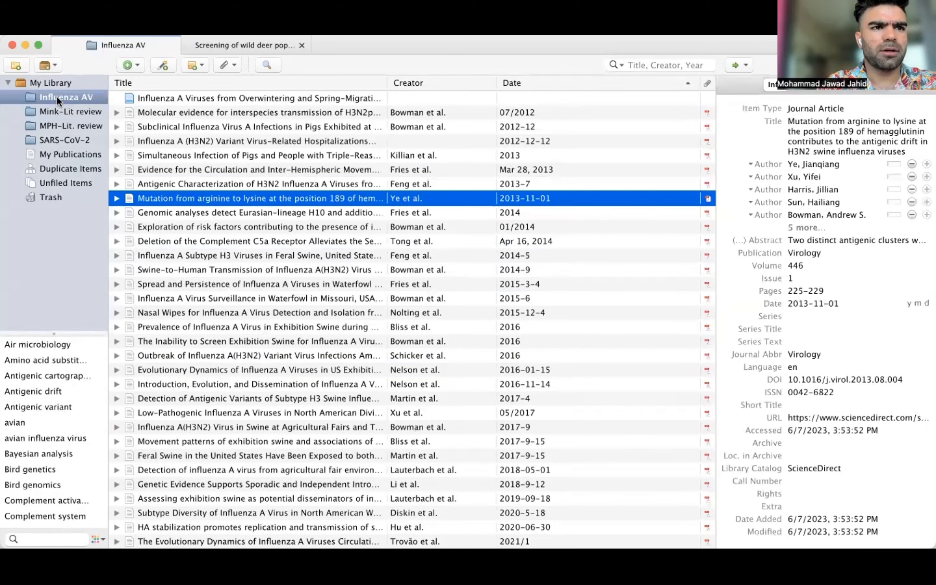
right_click(57, 96)
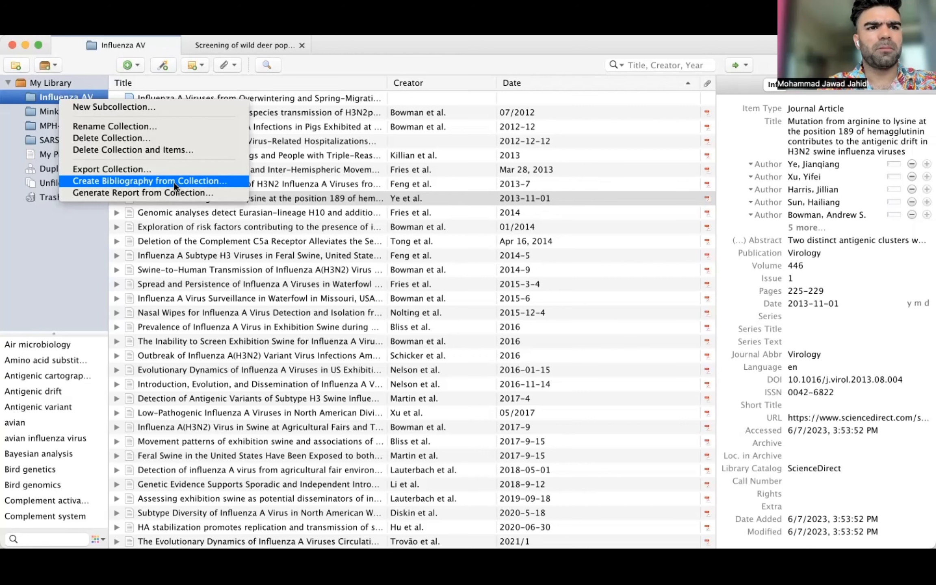
click(129, 181)
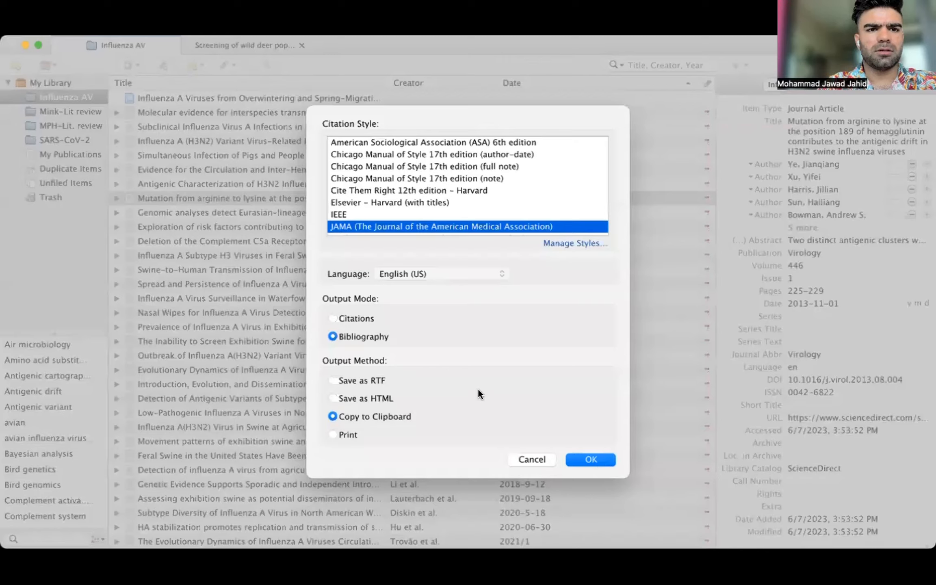
key(Return)
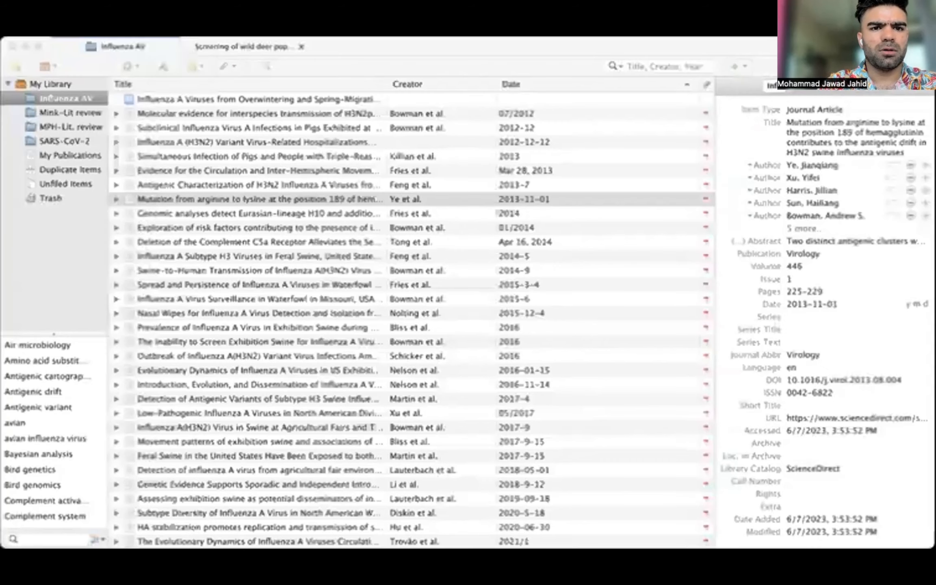
Review the actions available for the Influenza AV collection without applying any of them
click(66, 98)
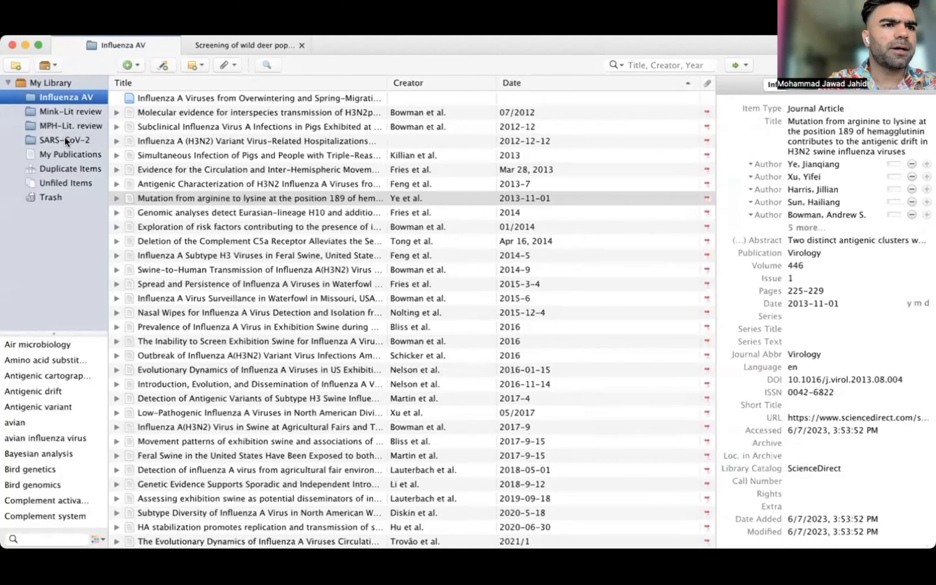
right_click(56, 96)
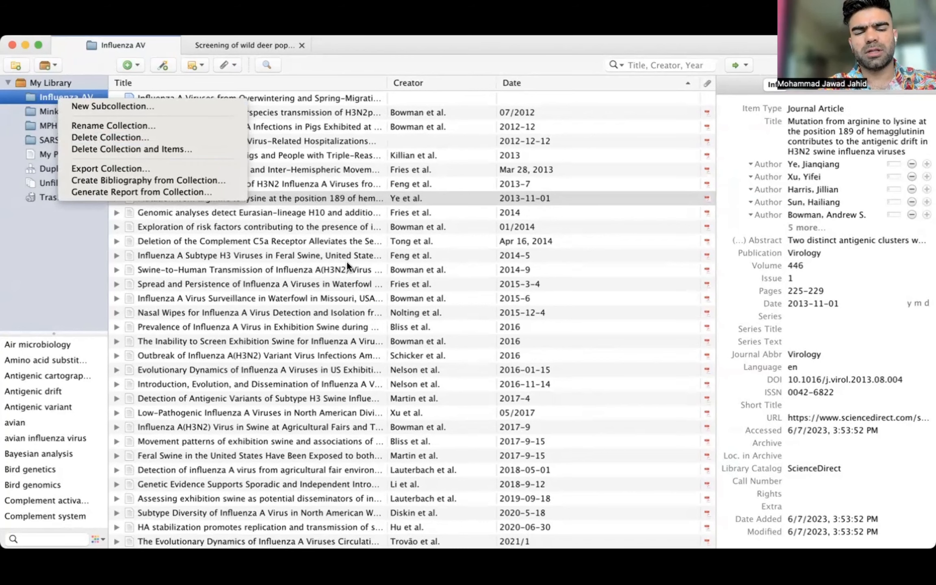
click(50, 96)
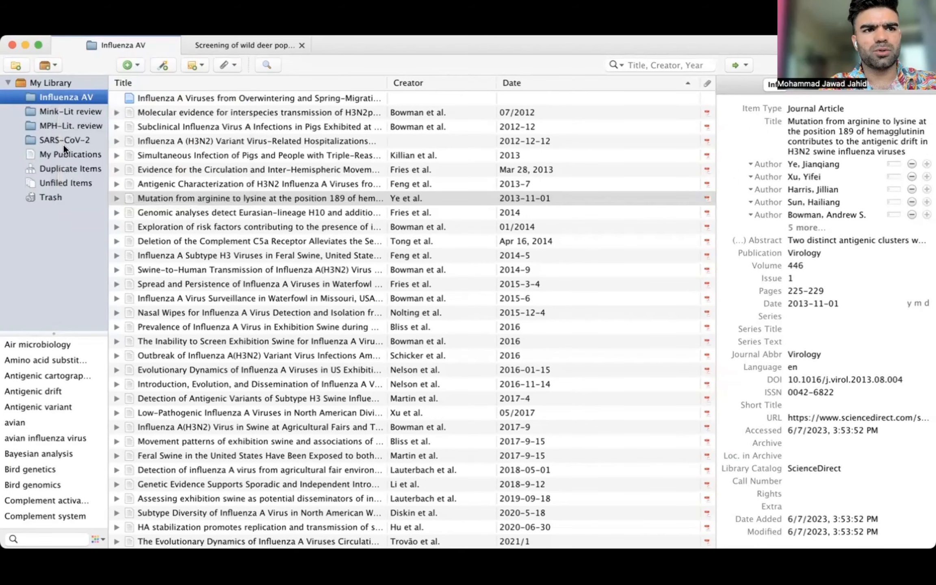
Review the restore and permanent-delete options for the cephalosporin antibiotics article in the Trash, and empty the whole Trash
click(54, 198)
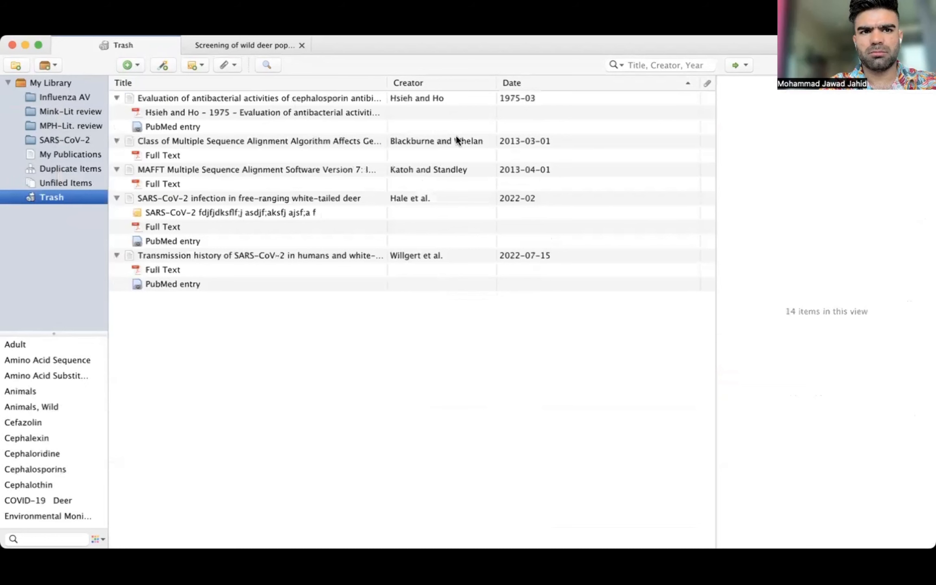
click(298, 97)
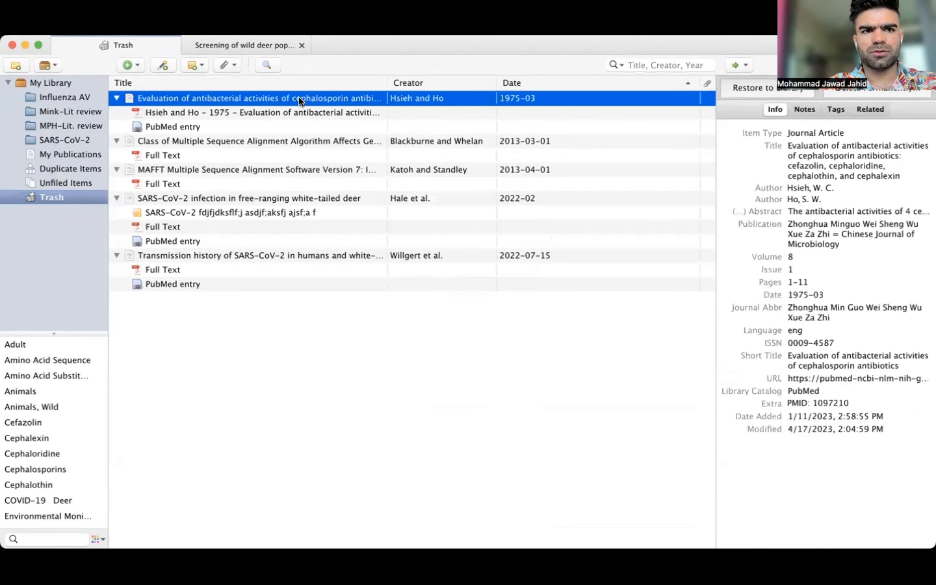
right_click(299, 97)
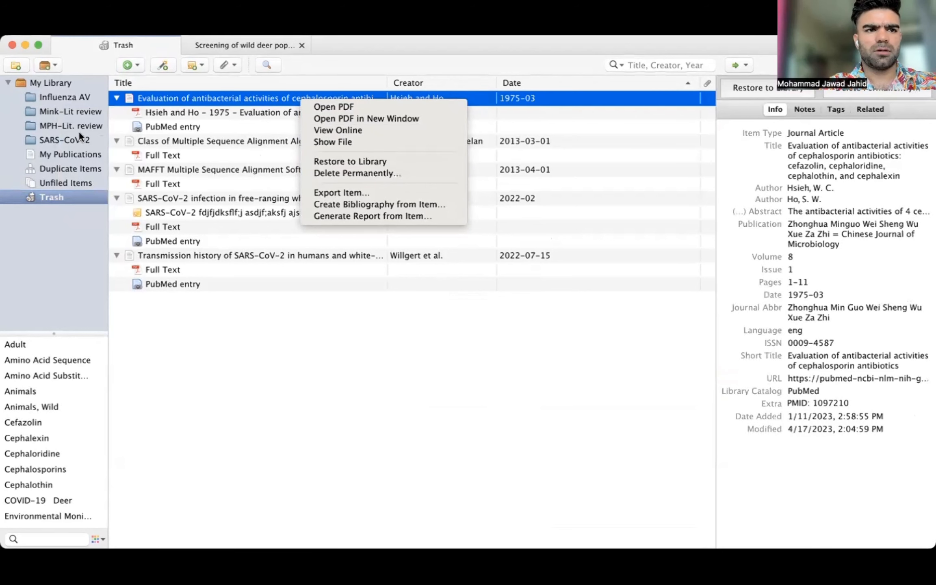
click(59, 194)
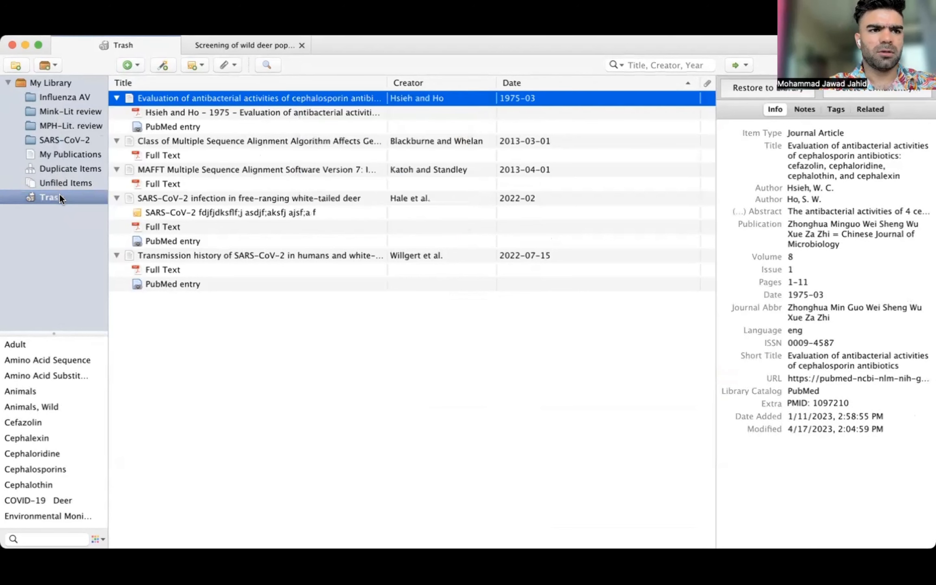
right_click(60, 194)
click(104, 203)
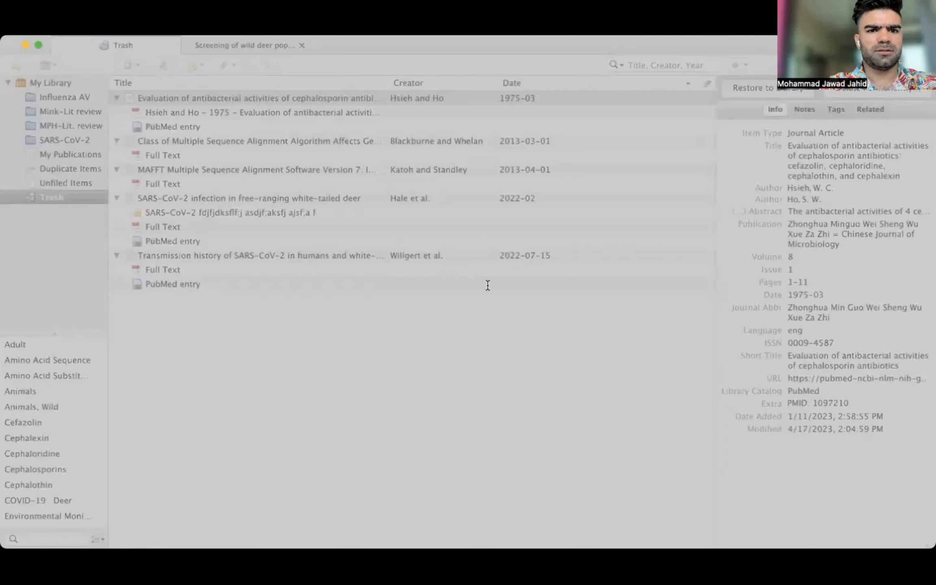
click(572, 325)
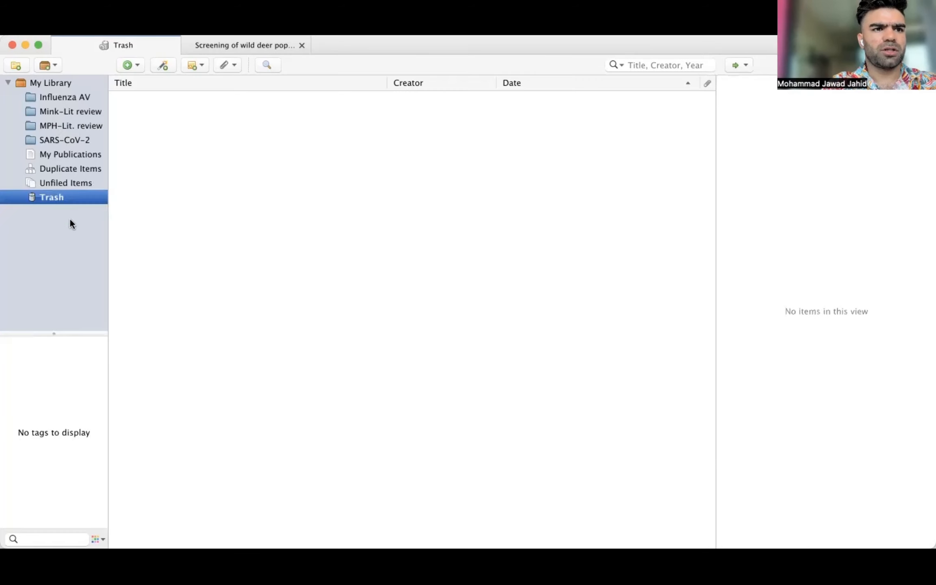
Examine the export settings and other actions offered for the MPH-Lit. review collection, without exporting it
click(58, 139)
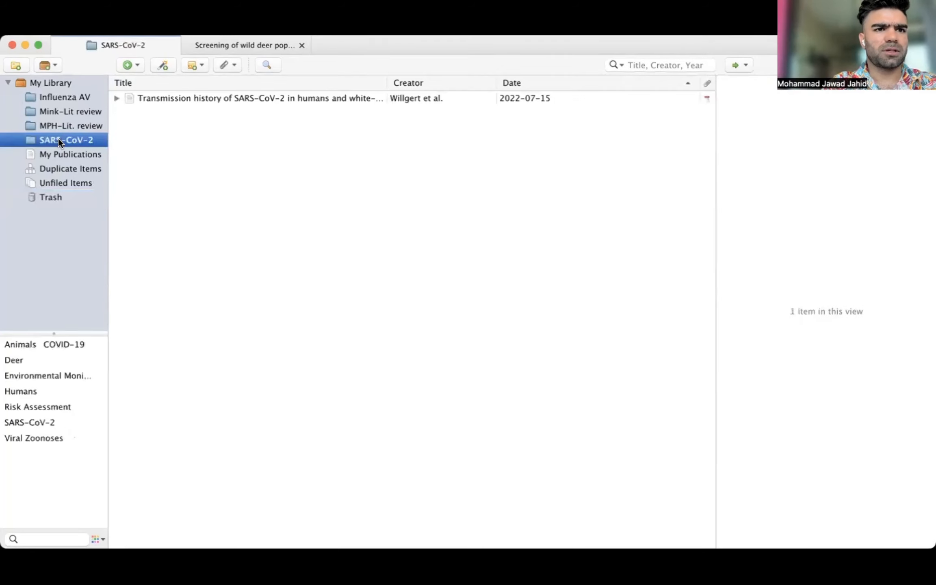
click(62, 97)
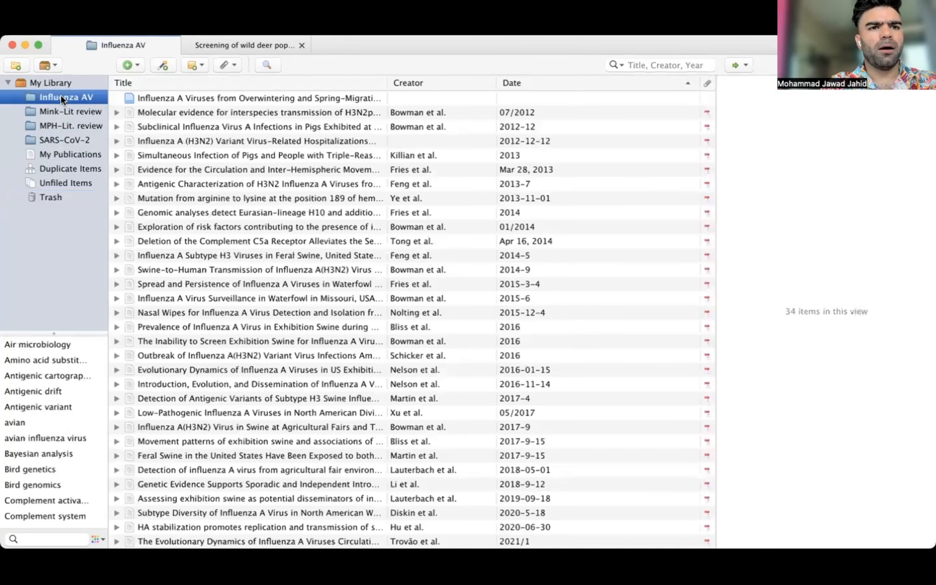
right_click(59, 127)
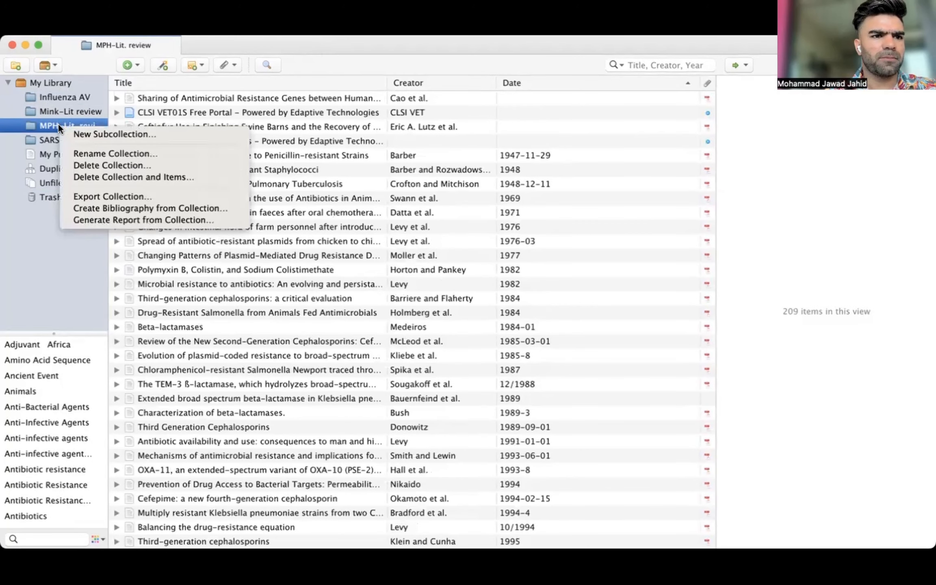
click(109, 197)
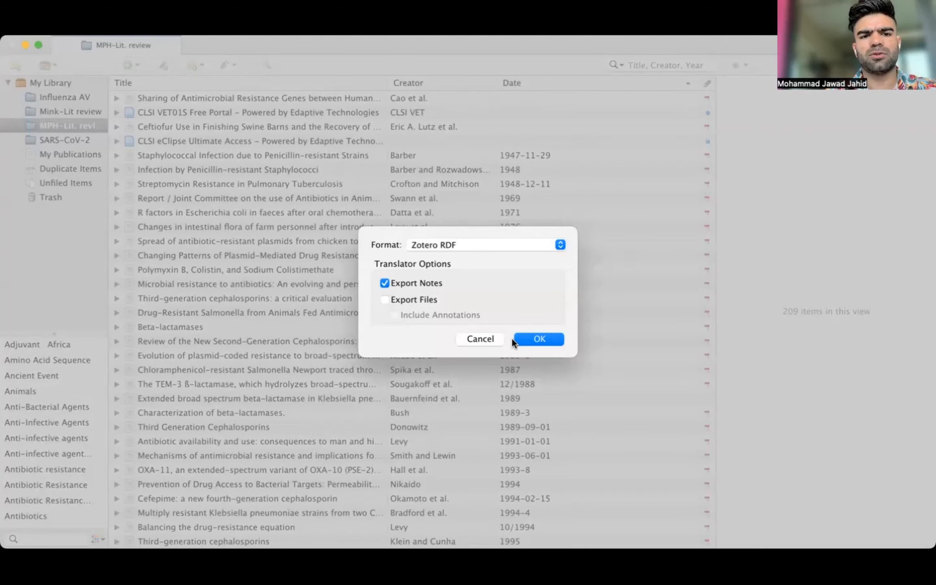
click(480, 340)
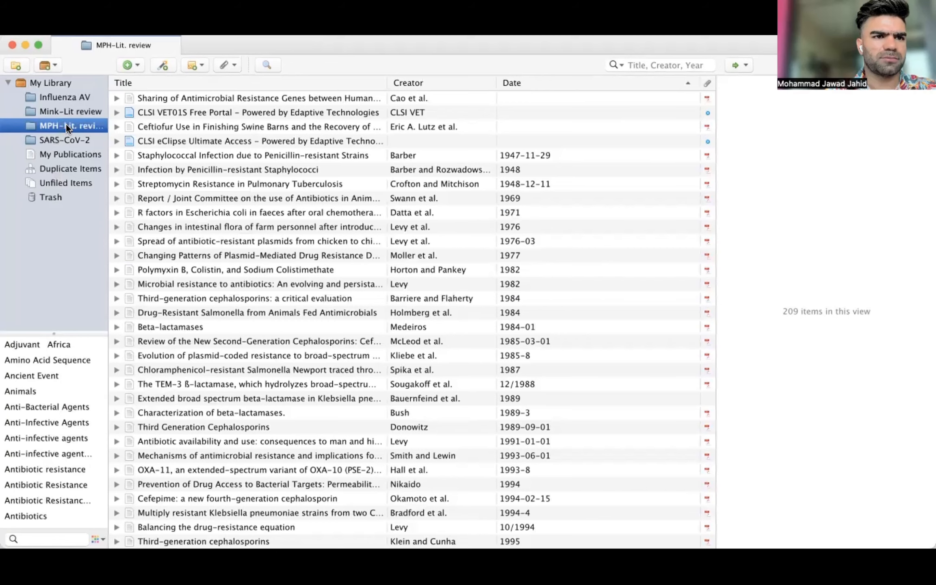
right_click(65, 125)
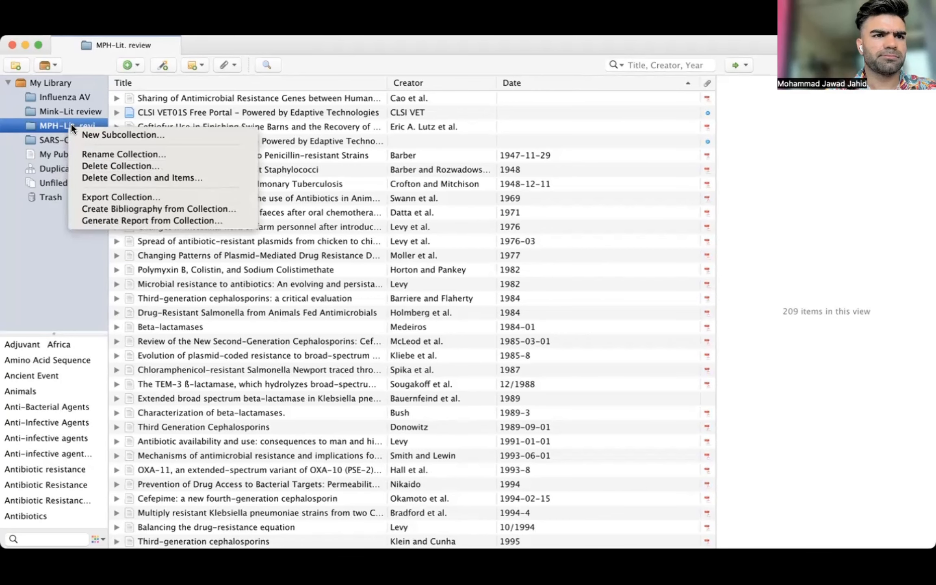
click(305, 115)
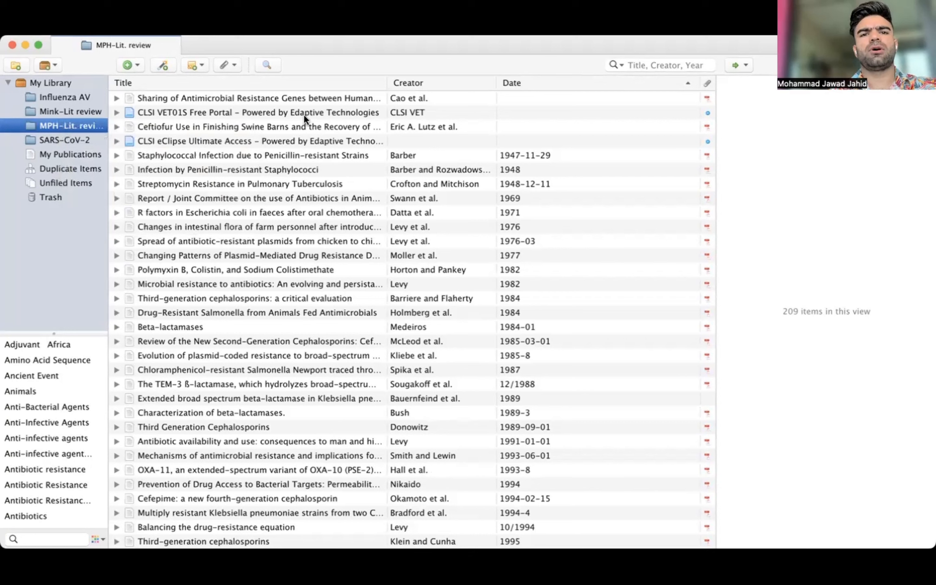